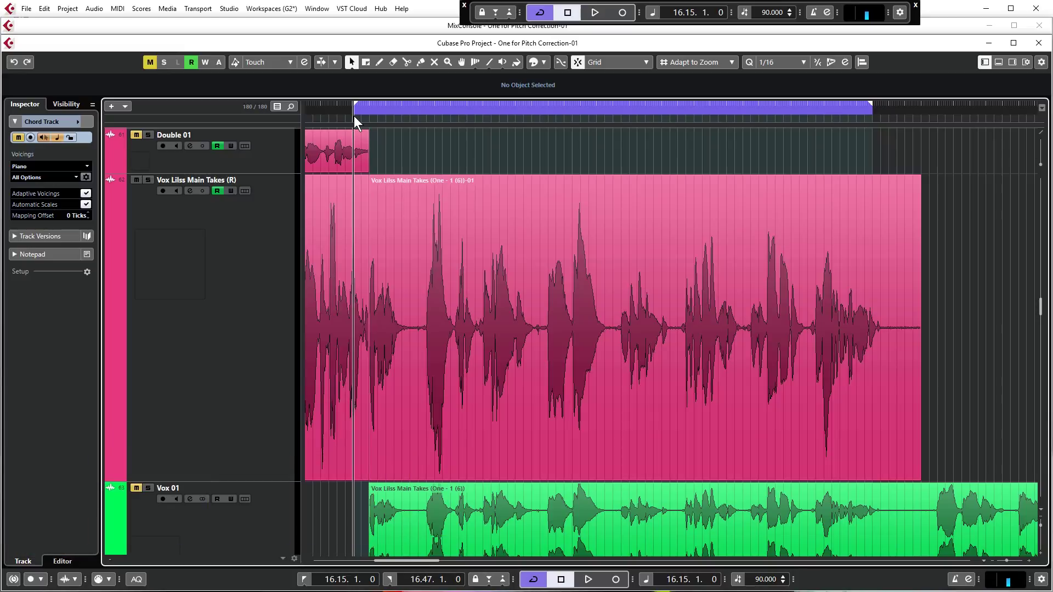
# Open the upper pink vocal event in the Sample Editor and select the group of VariAudio notes from about 16.28 to 16.33
pyautogui.doubleClick(517, 298)
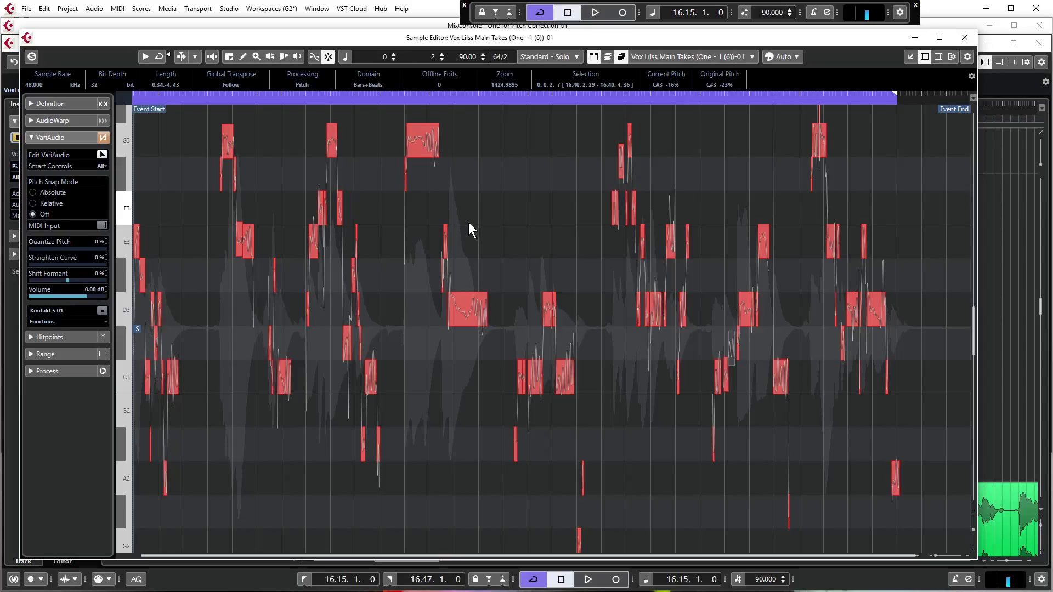
pyautogui.click(430, 203)
pyautogui.moveTo(430, 203); pyautogui.dragTo(577, 381)
# Play the selected vocal phrase from 16.28 to hear the notes without any formant shift
pyautogui.click(445, 105)
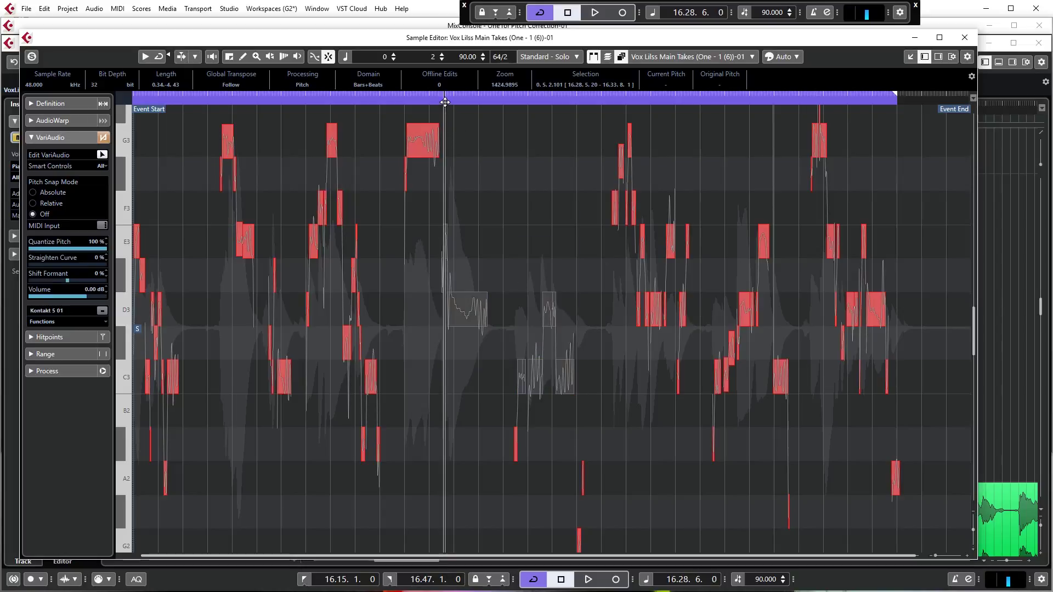
pyautogui.click(68, 280)
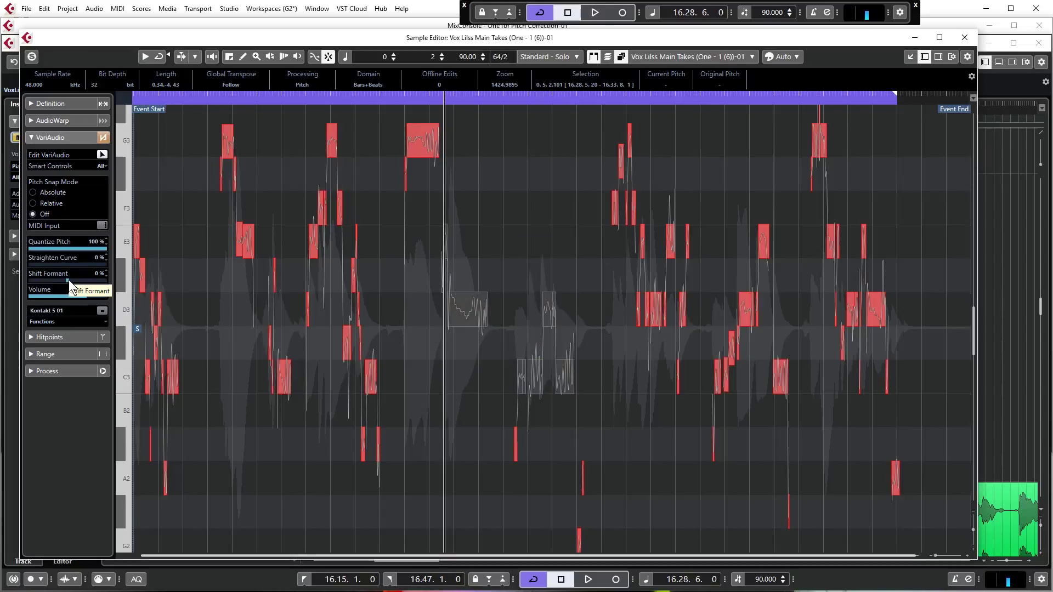
pyautogui.press('space')
pyautogui.moveTo(69, 280)
pyautogui.mouseDown()
pyautogui.moveTo(100, 281)
pyautogui.moveTo(37, 289)
pyautogui.moveTo(68, 290)
pyautogui.mouseUp()
pyautogui.press('space')
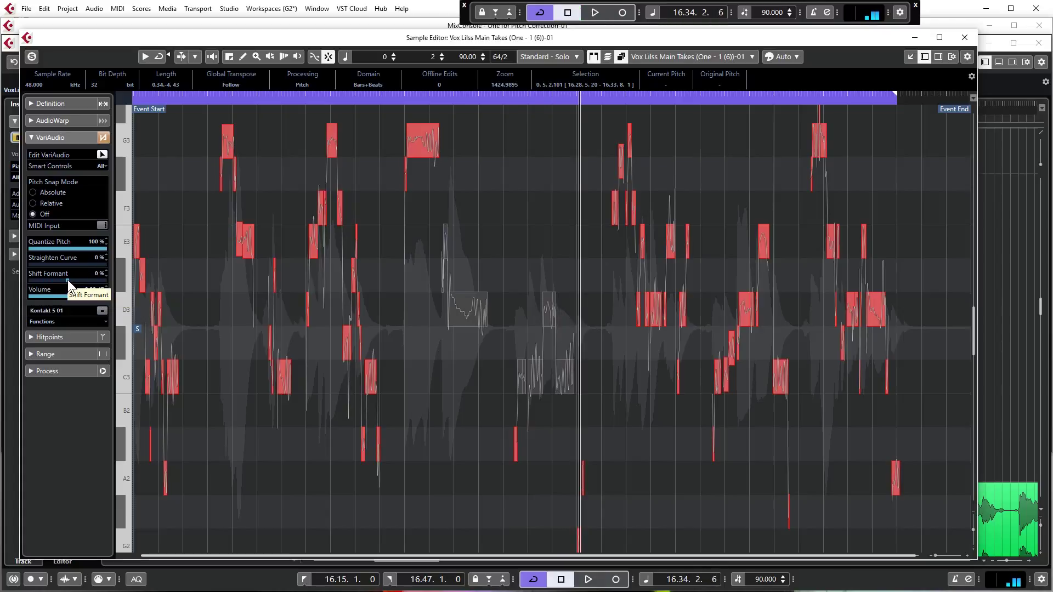
# Deselect the notes and play the vocal event from around 16.16 near its start
pyautogui.click(505, 183)
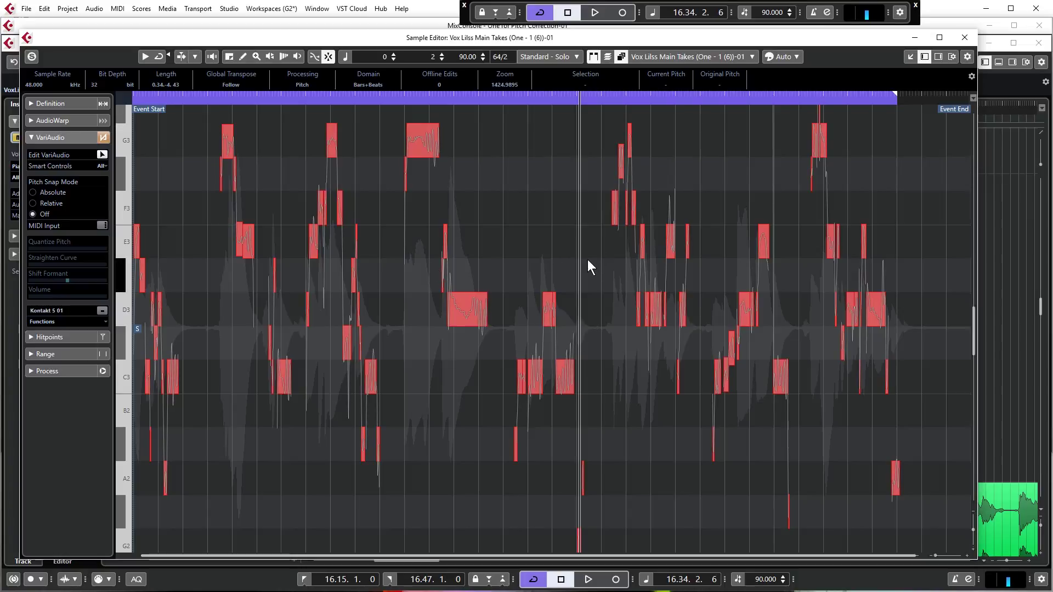
pyautogui.click(138, 98)
pyautogui.moveTo(138, 98); pyautogui.dragTo(139, 98)
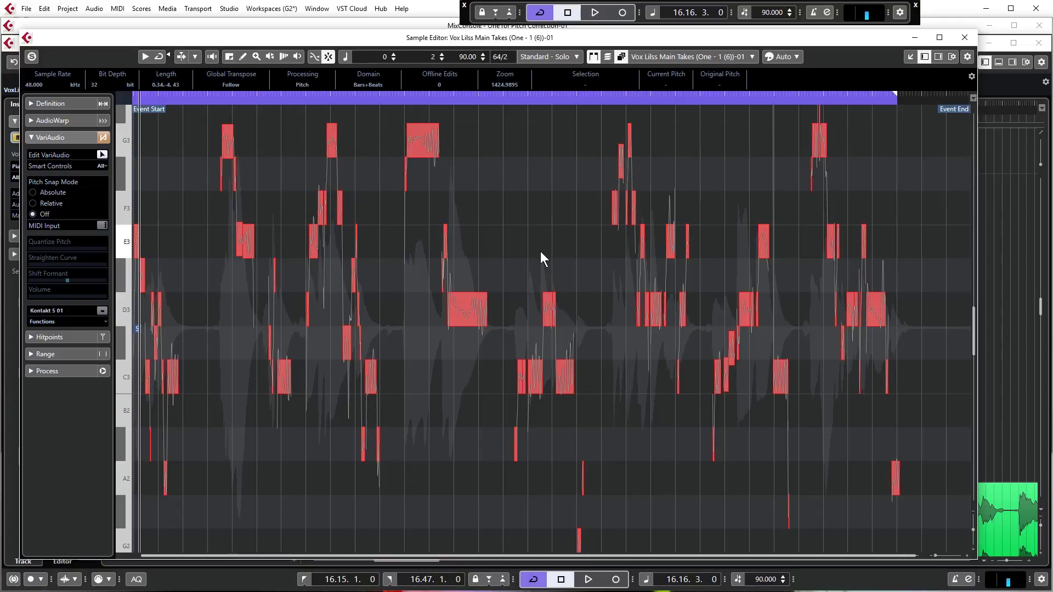
pyautogui.press('h')
pyautogui.press('space')
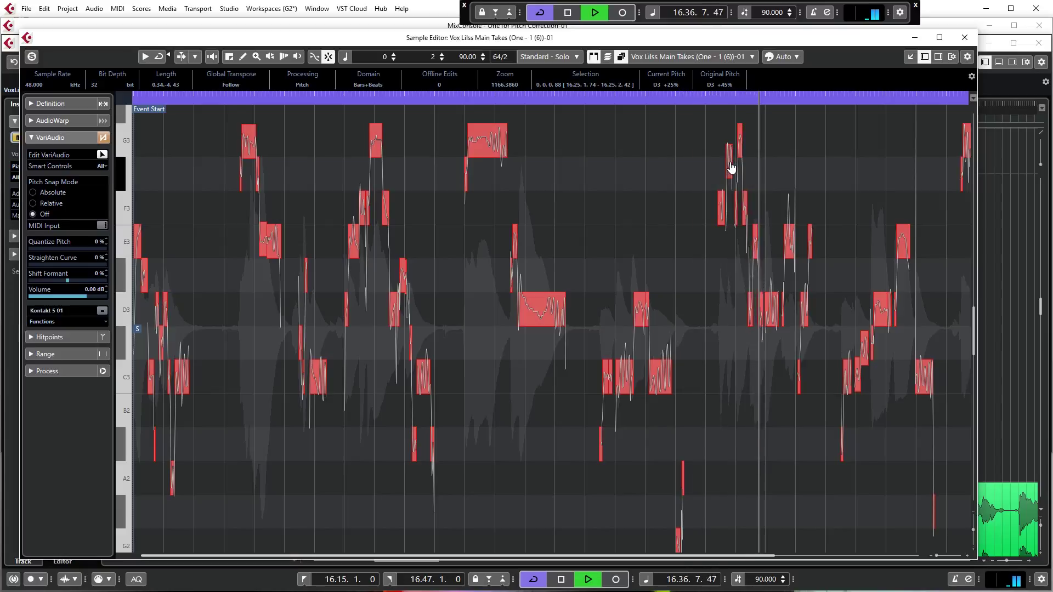
pyautogui.press('space')
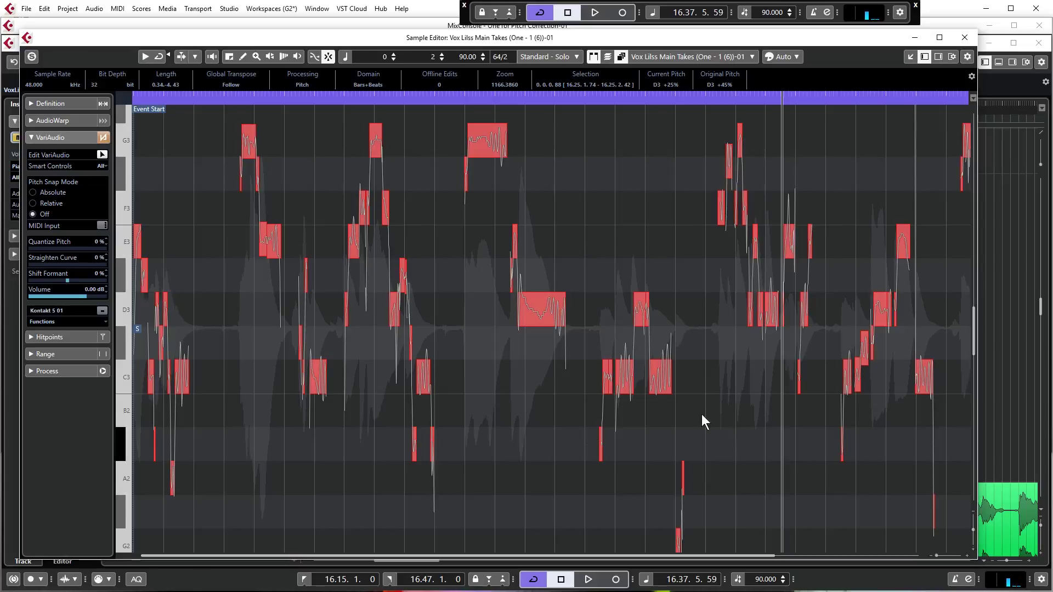
pyautogui.moveTo(675, 408)
pyautogui.scroll(4, 654, 378)
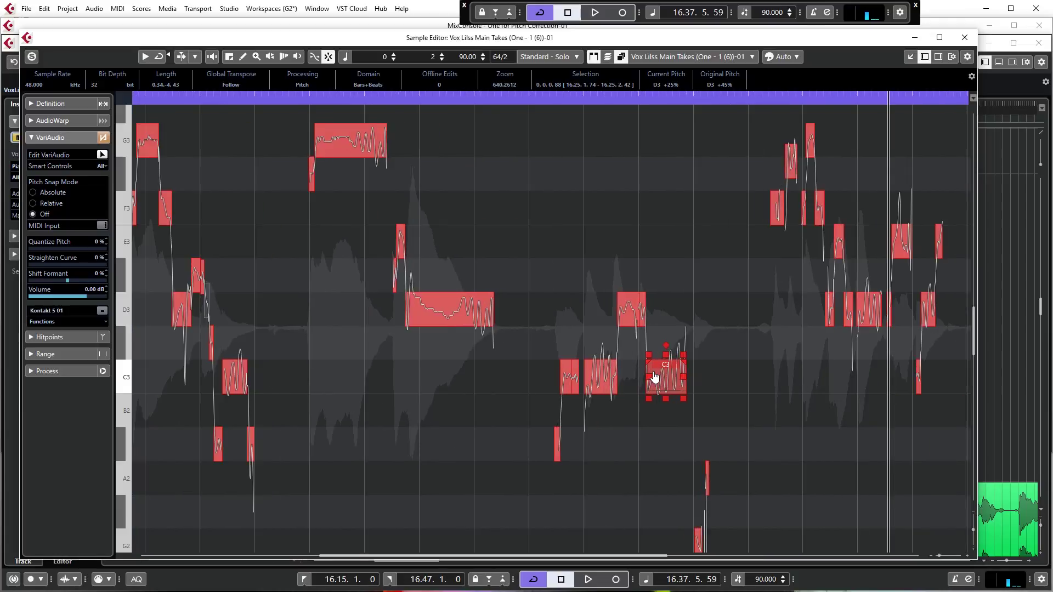
pyautogui.click(368, 252)
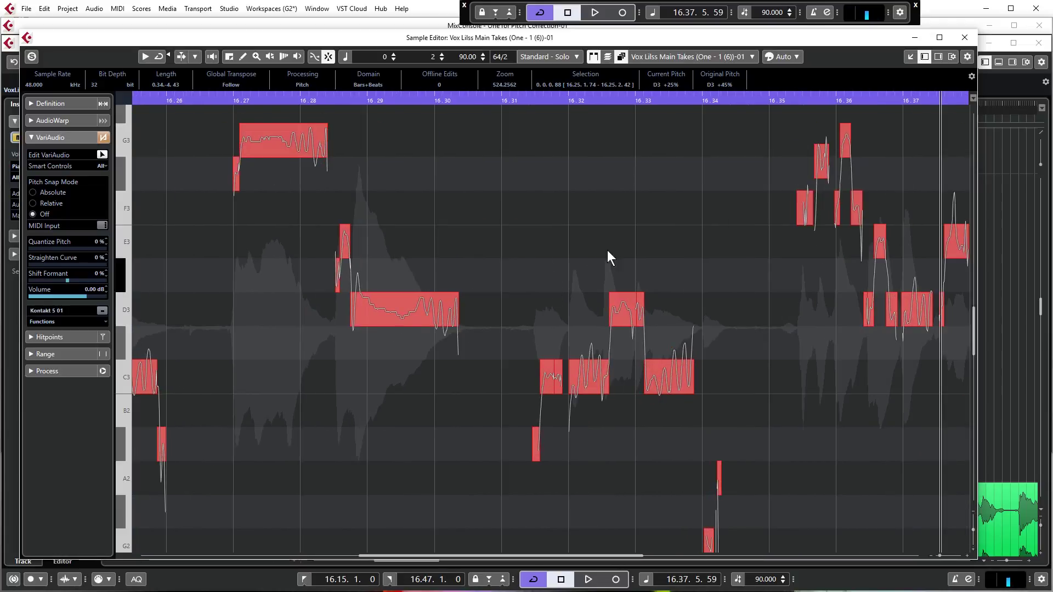
pyautogui.click(230, 101)
pyautogui.scroll(-5, 670, 373)
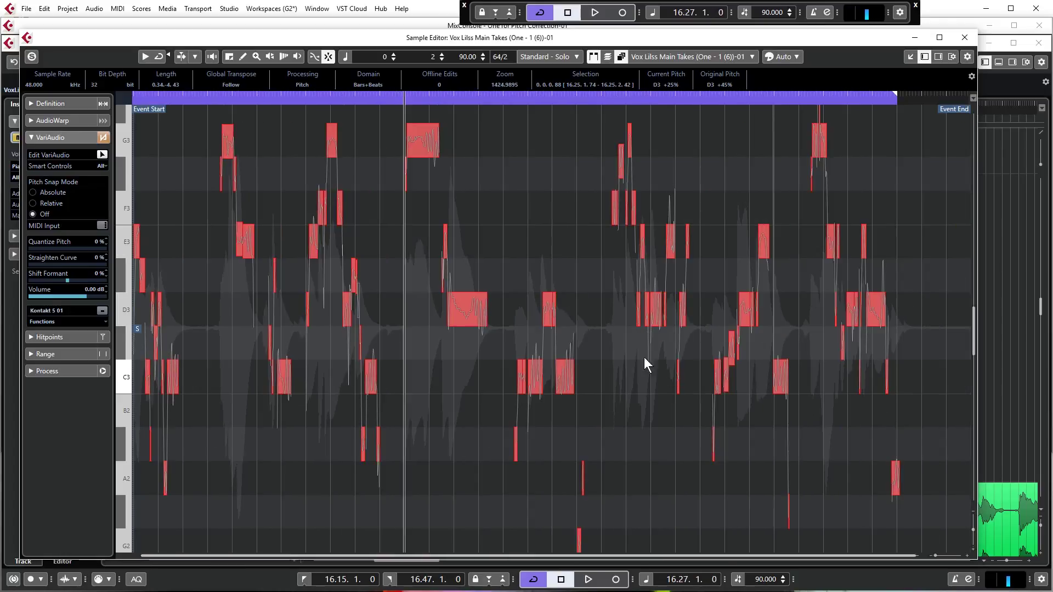
# Play the opening phrase from 16.16 and select its final C3 note just before 16.18
pyautogui.click(137, 98)
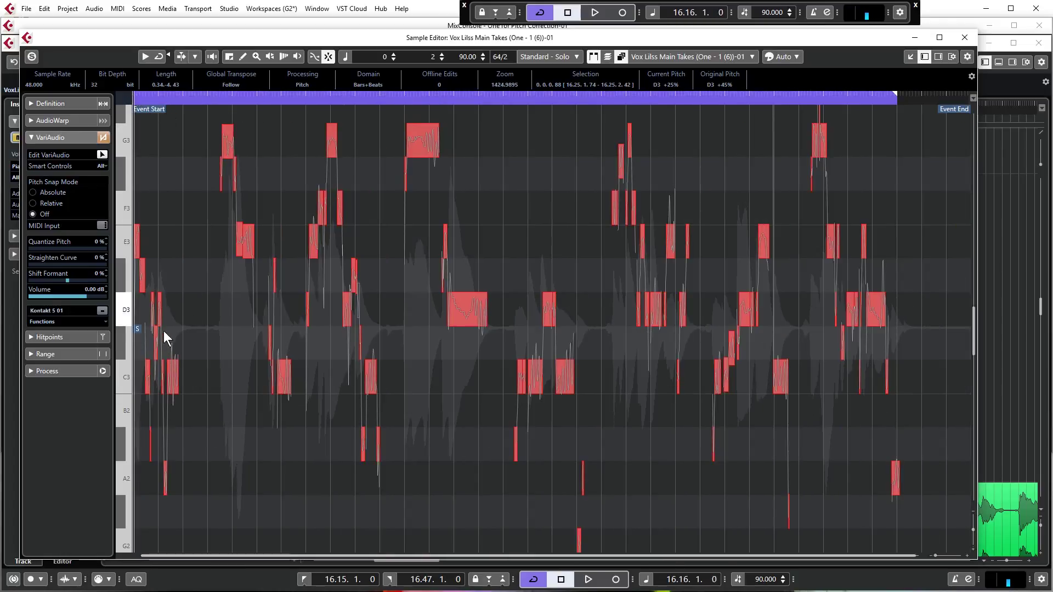
pyautogui.scroll(7, 136, 317)
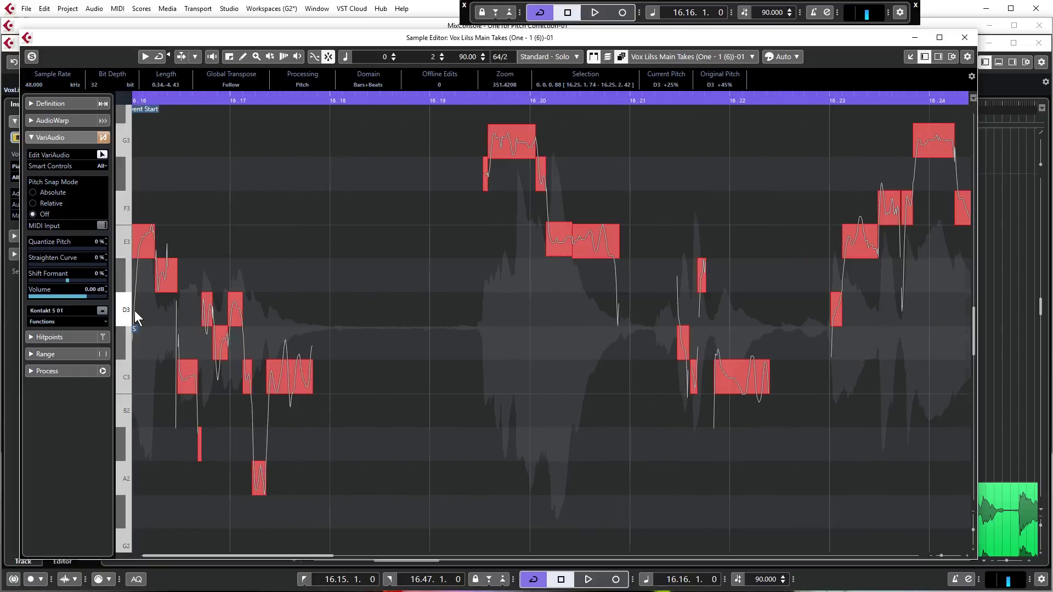
pyautogui.scroll(2, 137, 317)
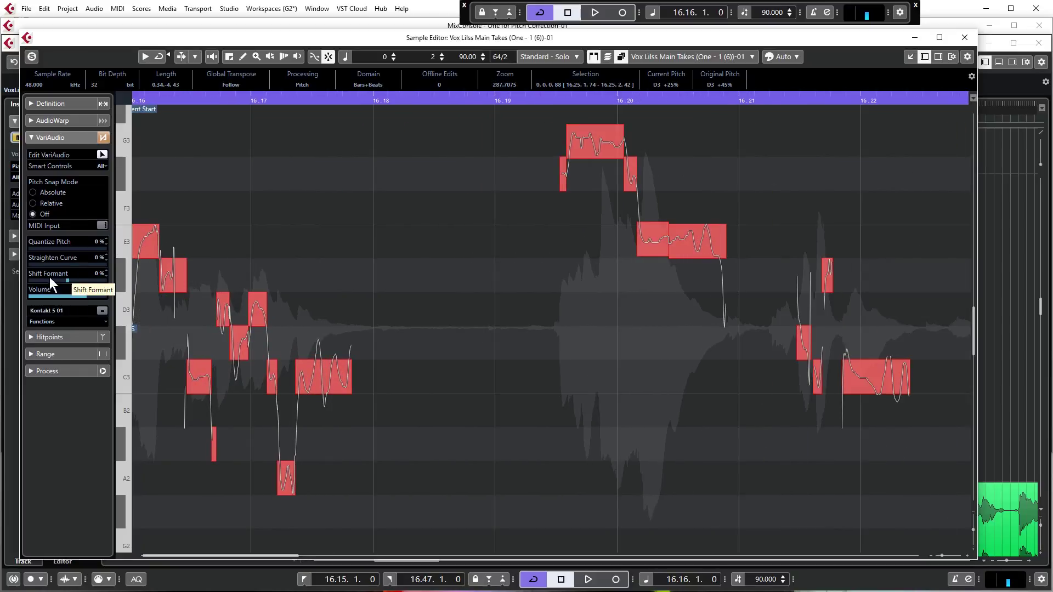
pyautogui.press('space')
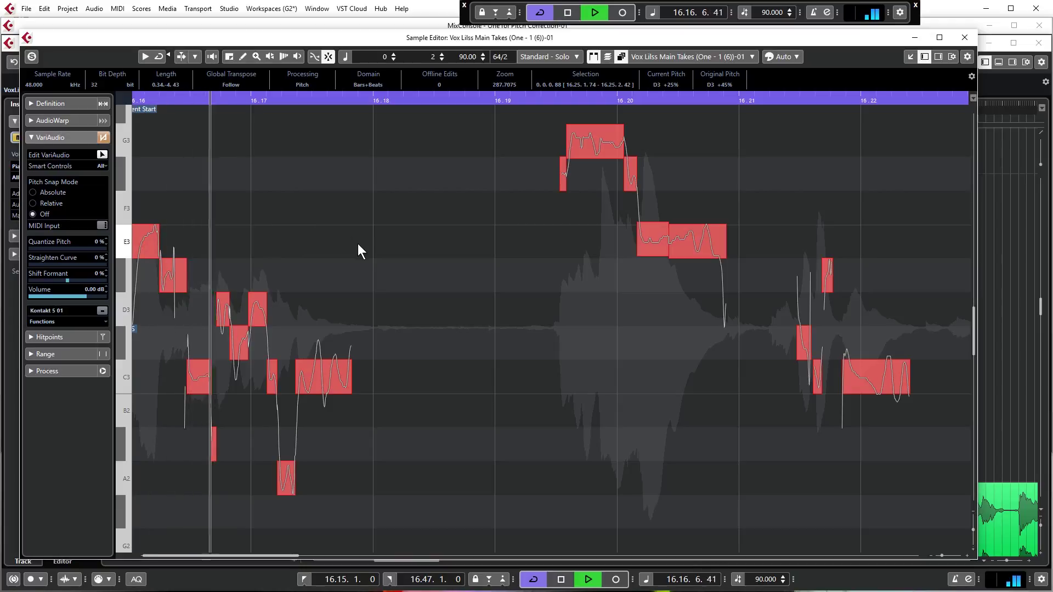
pyautogui.click(309, 387)
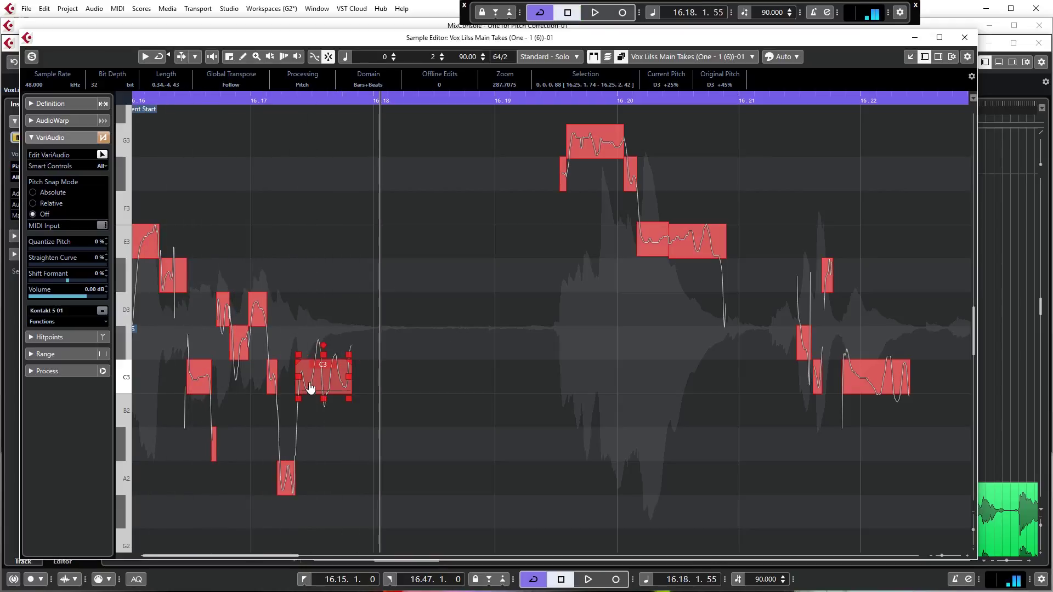
pyautogui.doubleClick(318, 356)
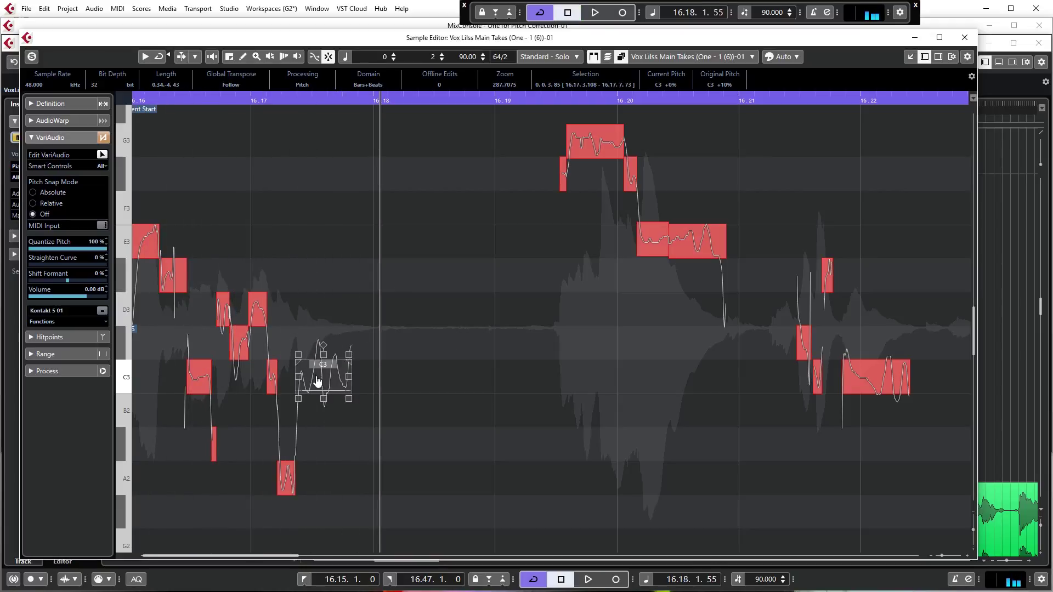
pyautogui.press('space')
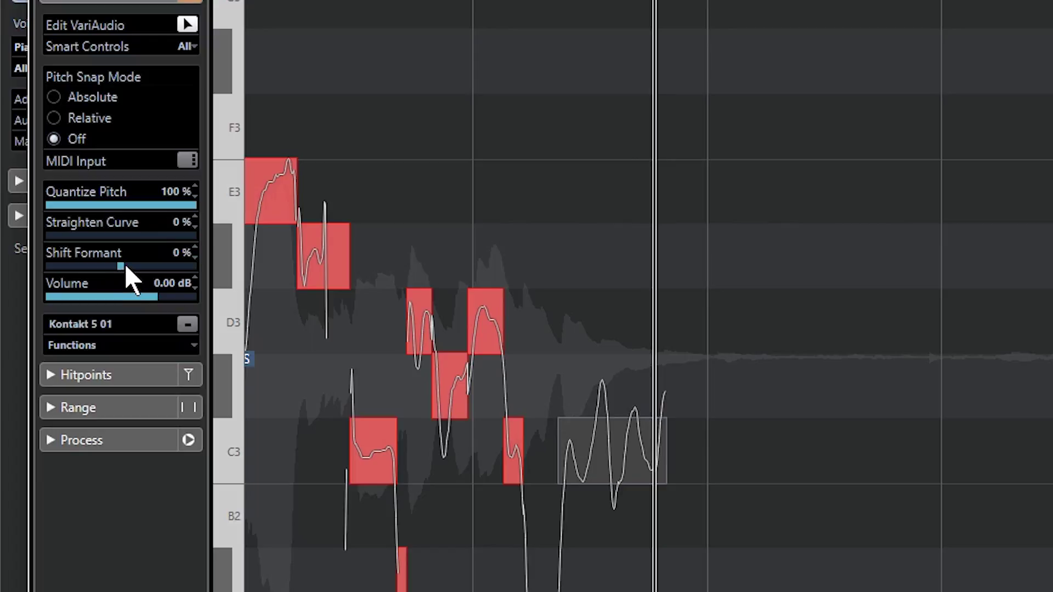
# Try a Shift Formant of 11% on the selected C3 note and play the opening phrase
pyautogui.moveTo(126, 266); pyautogui.dragTo(130, 267)
pyautogui.scroll(4, 132, 267)
pyautogui.moveTo(133, 267); pyautogui.dragTo(129, 268)
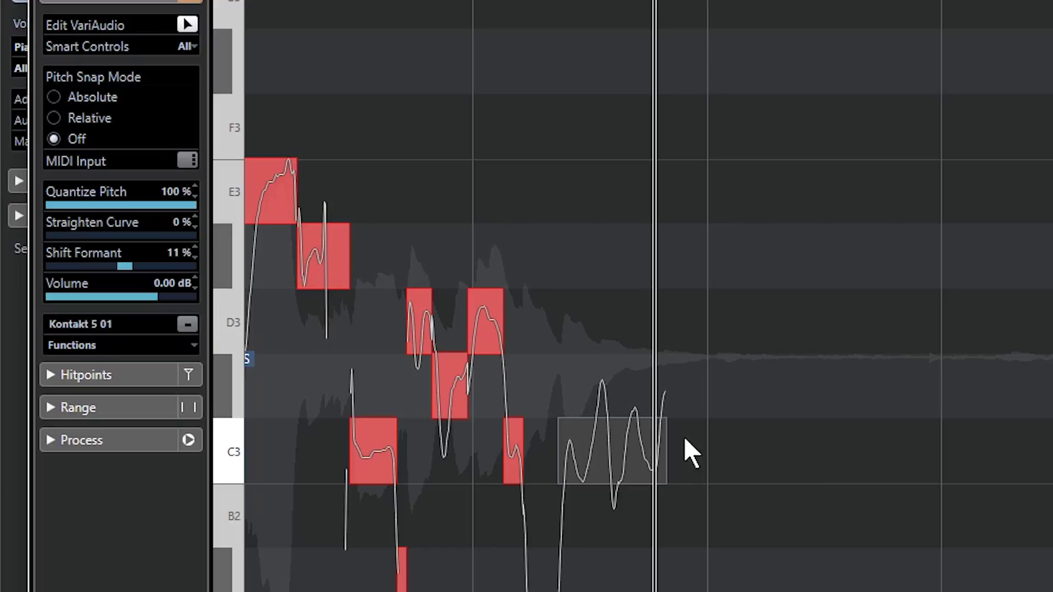
pyautogui.press('space')
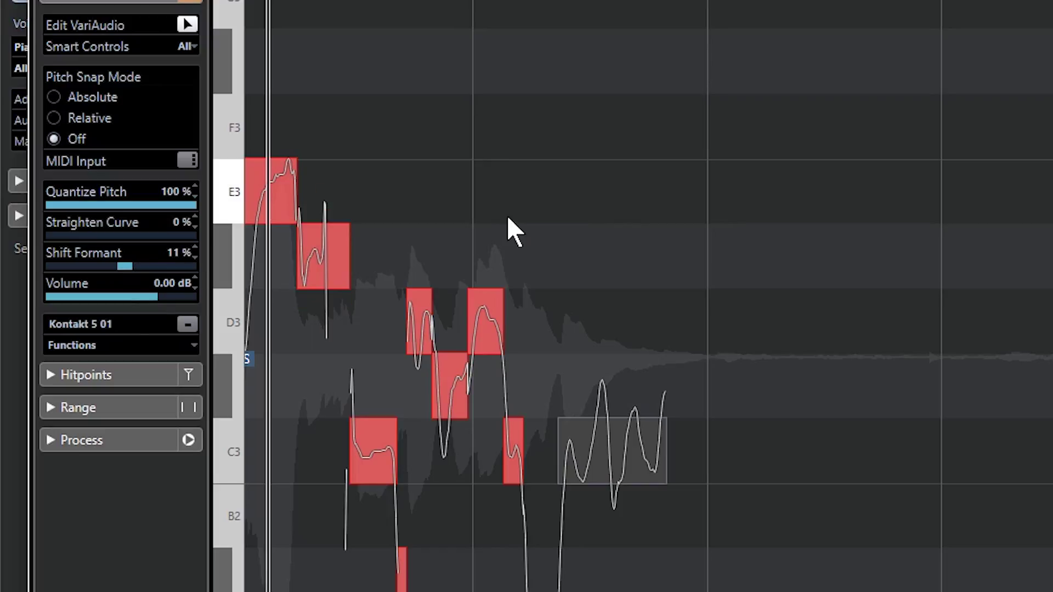
pyautogui.press('space')
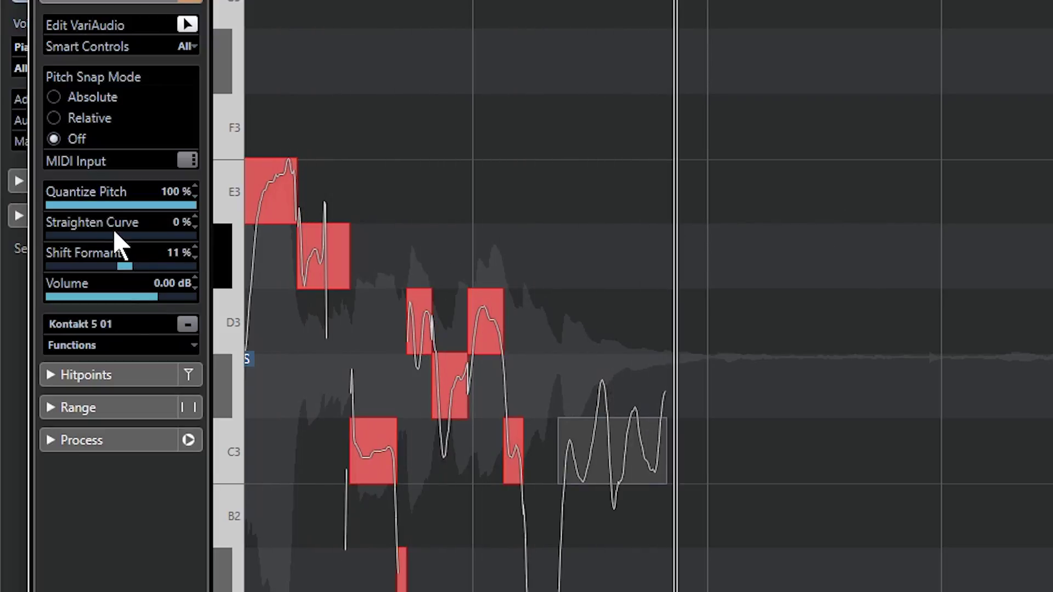
# Compare the C3 note with Shift Formant at 8% and 0%, and settle on 7%
pyautogui.moveTo(135, 262); pyautogui.dragTo(128, 267)
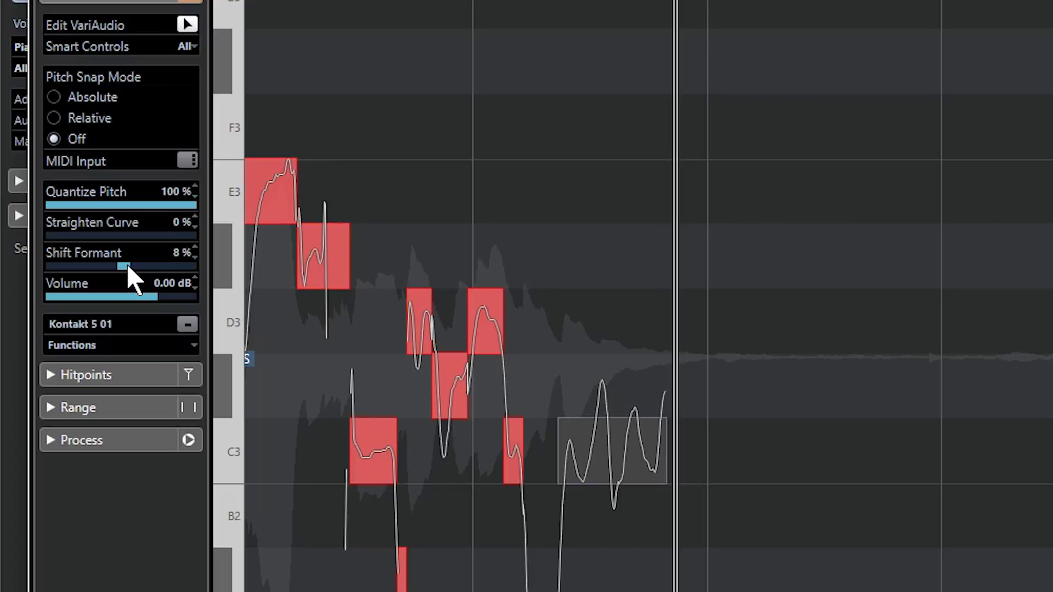
pyautogui.press('space')
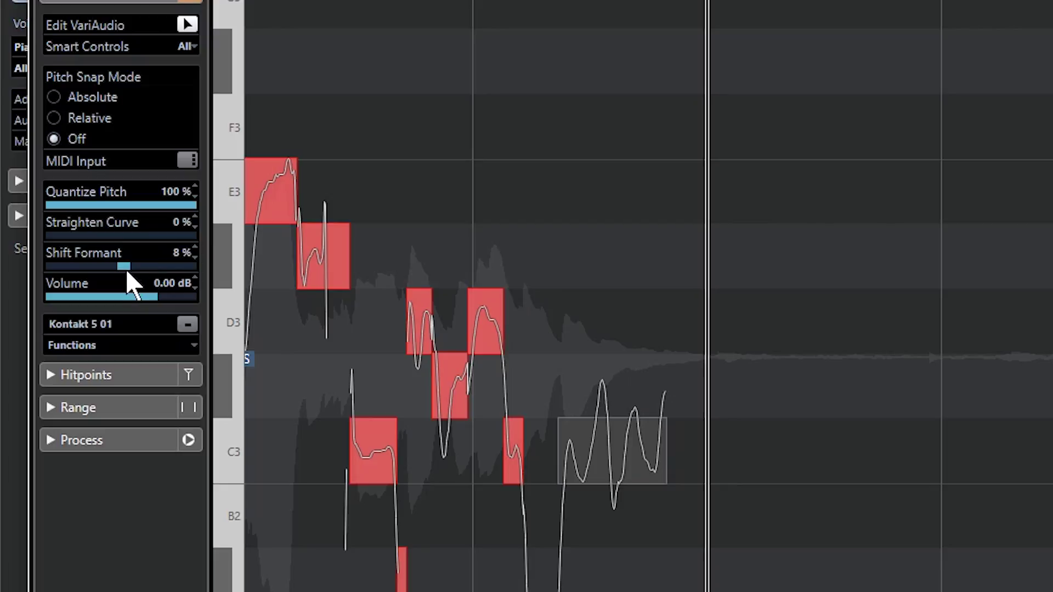
pyautogui.moveTo(137, 266); pyautogui.dragTo(122, 268)
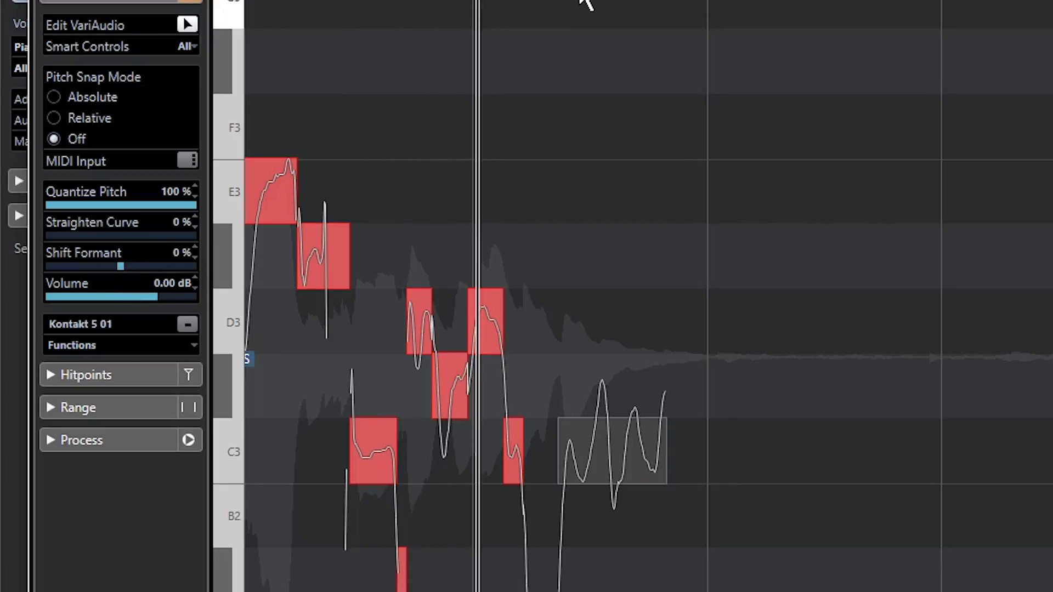
pyautogui.moveTo(128, 269); pyautogui.dragTo(127, 266)
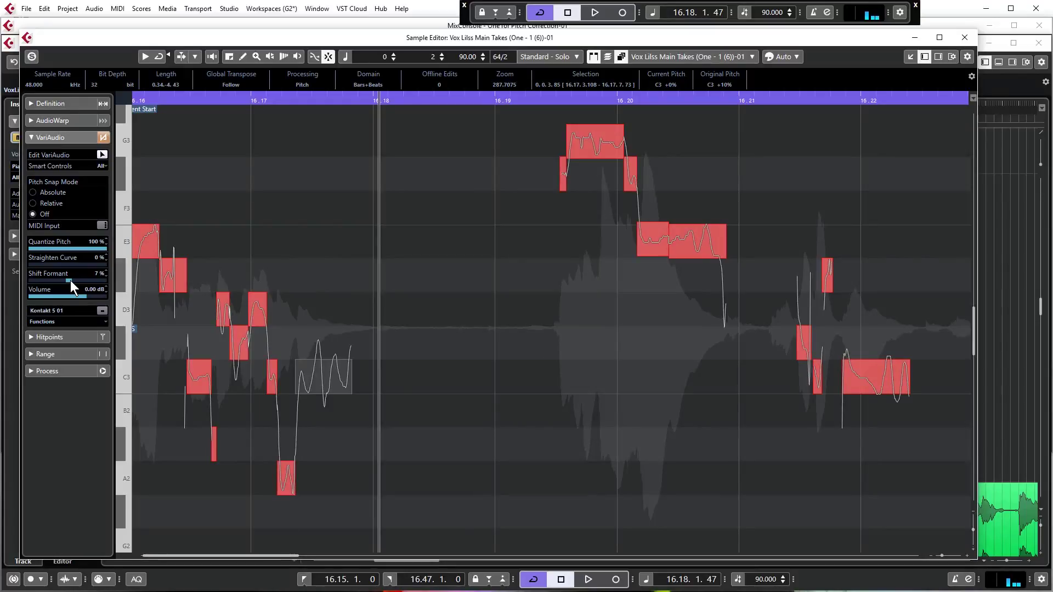
# Play the phrase starting at 16.31 to judge the tone of its notes
pyautogui.press('space')
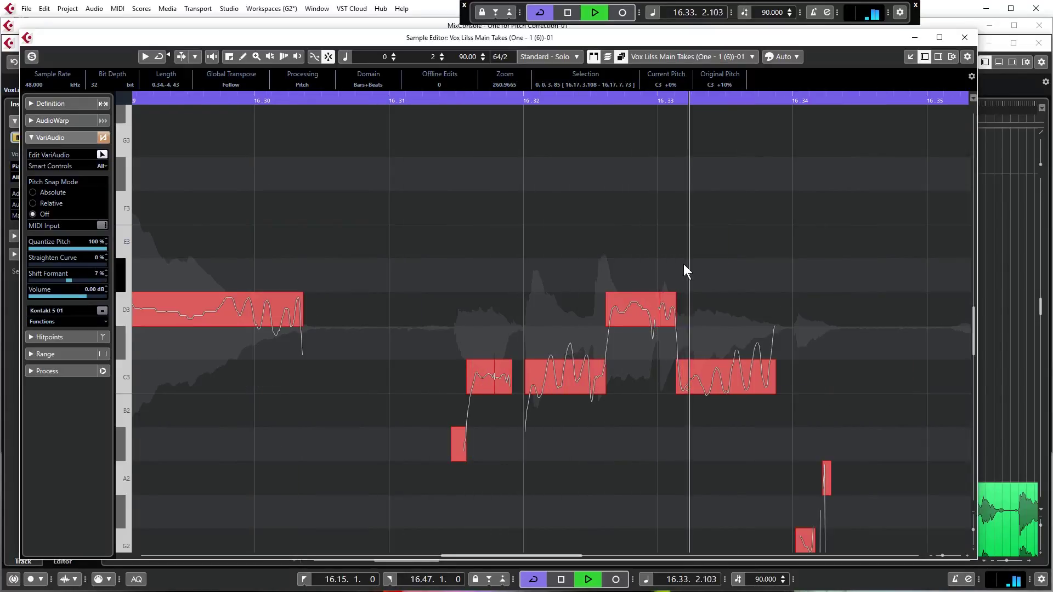
pyautogui.scroll(-2, 729, 287)
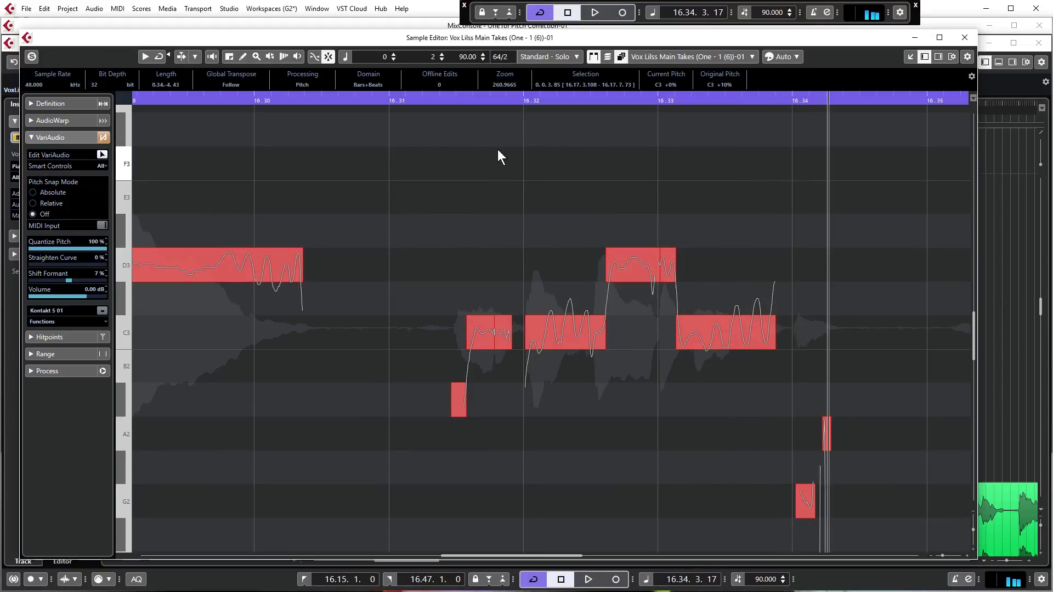
pyautogui.click(394, 101)
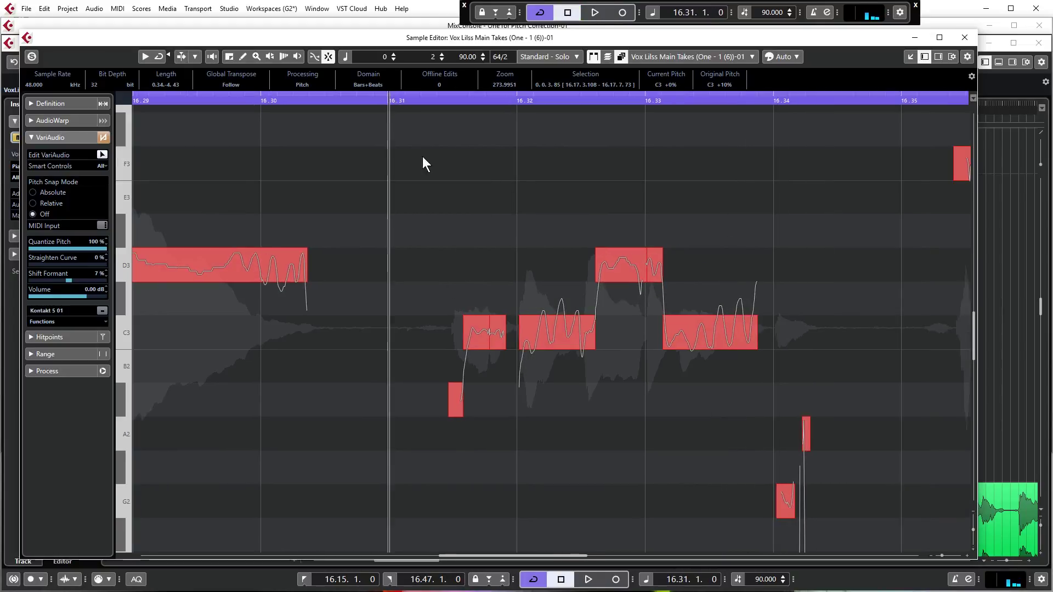
pyautogui.press('space')
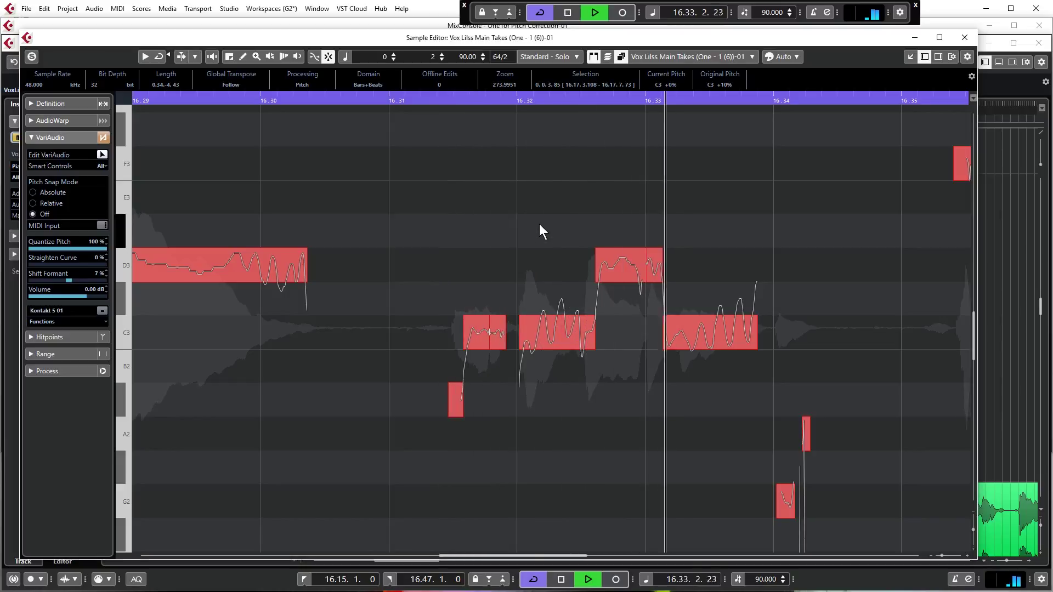
pyautogui.press('space')
# Select the low note and the C3 notes between 16.31 and 16.33, and play them from 16.31
pyautogui.moveTo(383, 266); pyautogui.dragTo(546, 423)
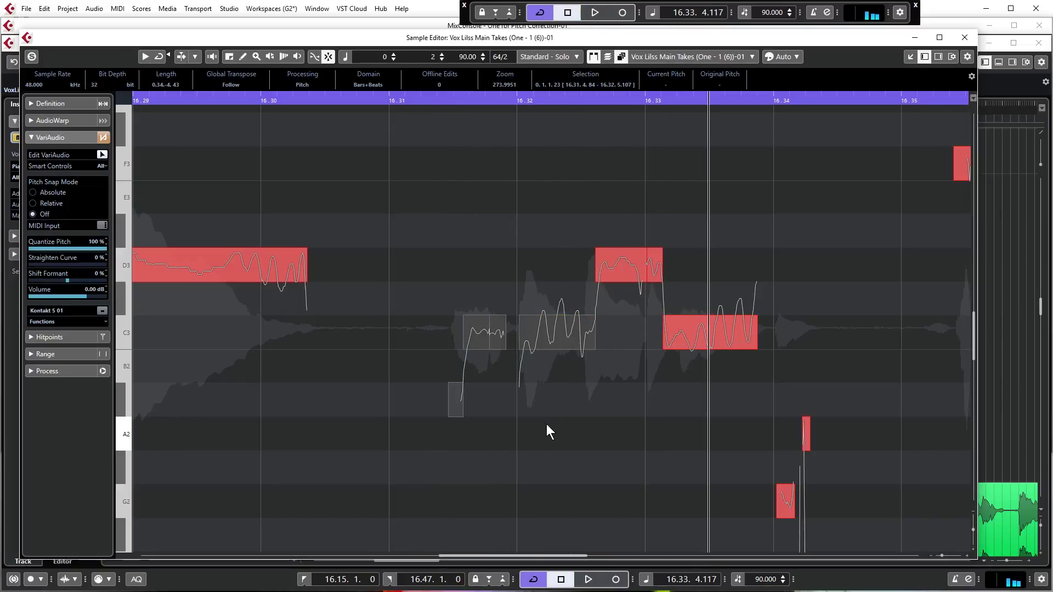
pyautogui.click(389, 100)
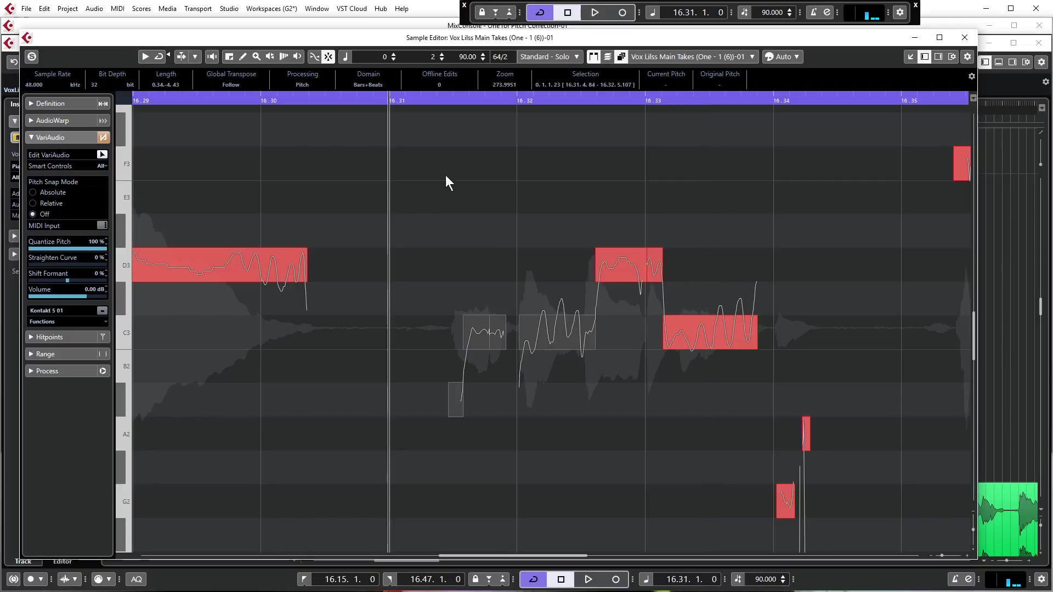
pyautogui.press('space')
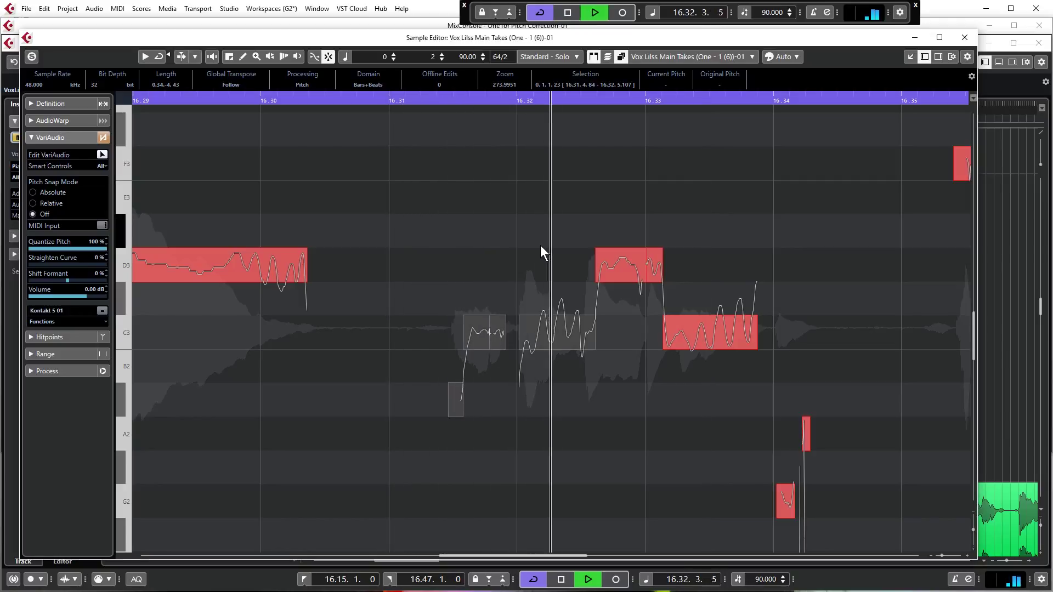
pyautogui.press('space')
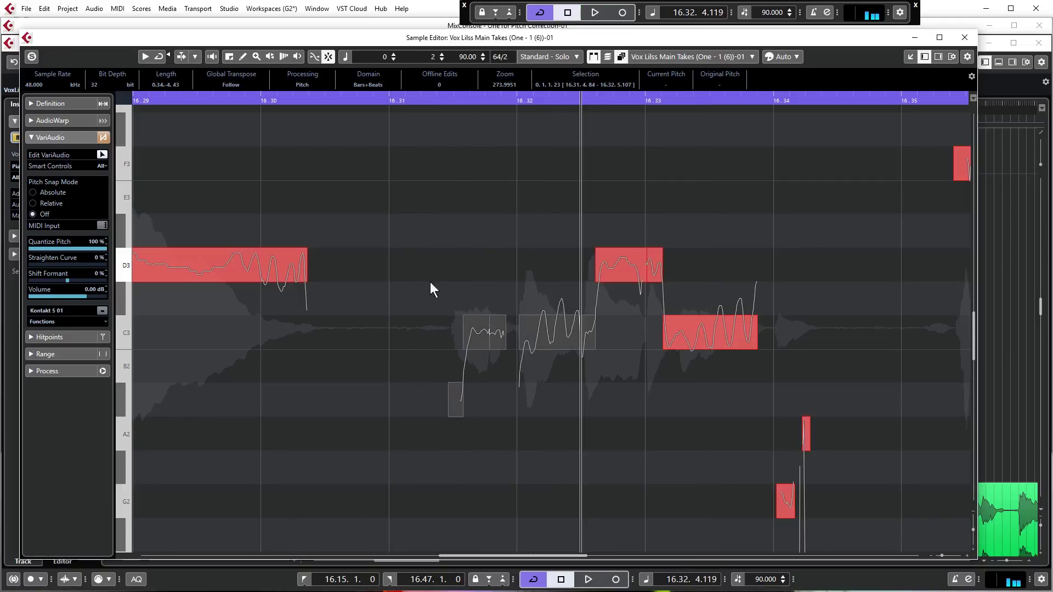
# Set Shift Formant to 8% for the selected notes and play the phrase from 16.31
pyautogui.click(70, 281)
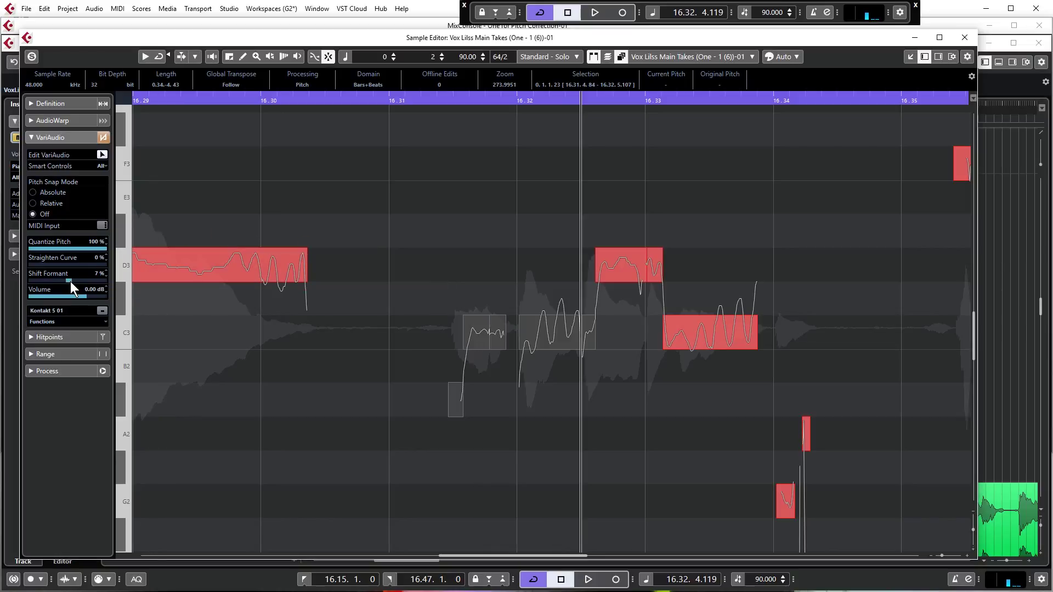
pyautogui.click(389, 98)
pyautogui.press('space')
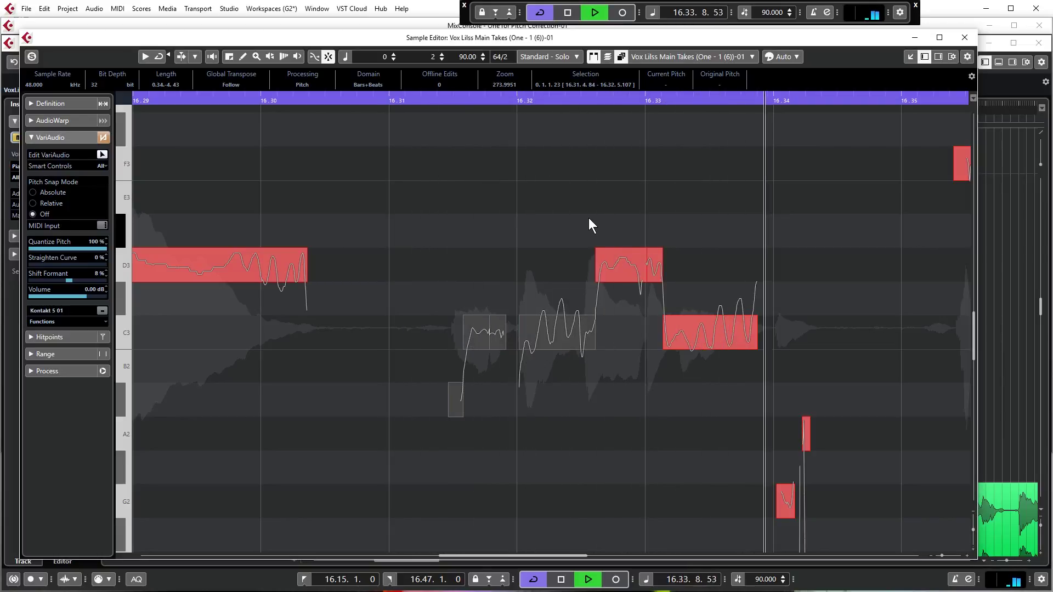
# Play the selected low note and C3 notes from 16.31 with Shift Formant at 0% for comparison
pyautogui.press('space')
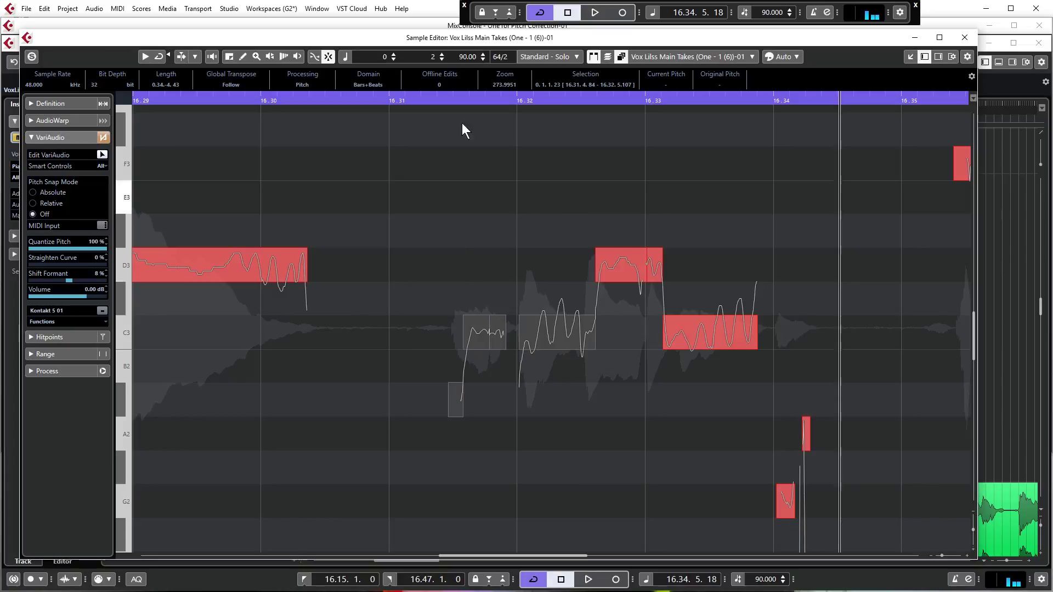
pyautogui.click(397, 101)
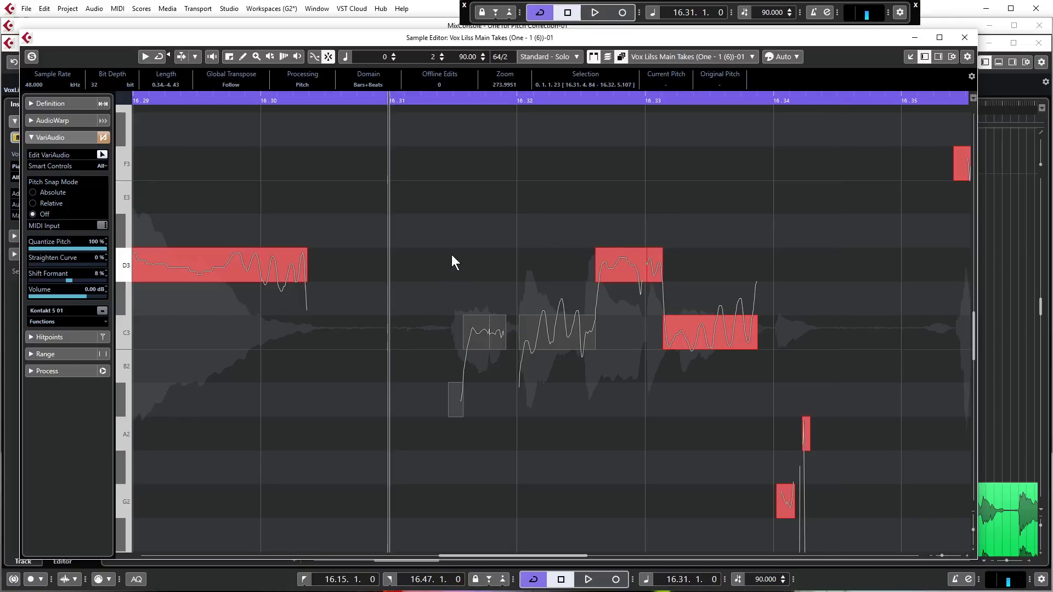
pyautogui.moveTo(433, 272); pyautogui.dragTo(547, 417)
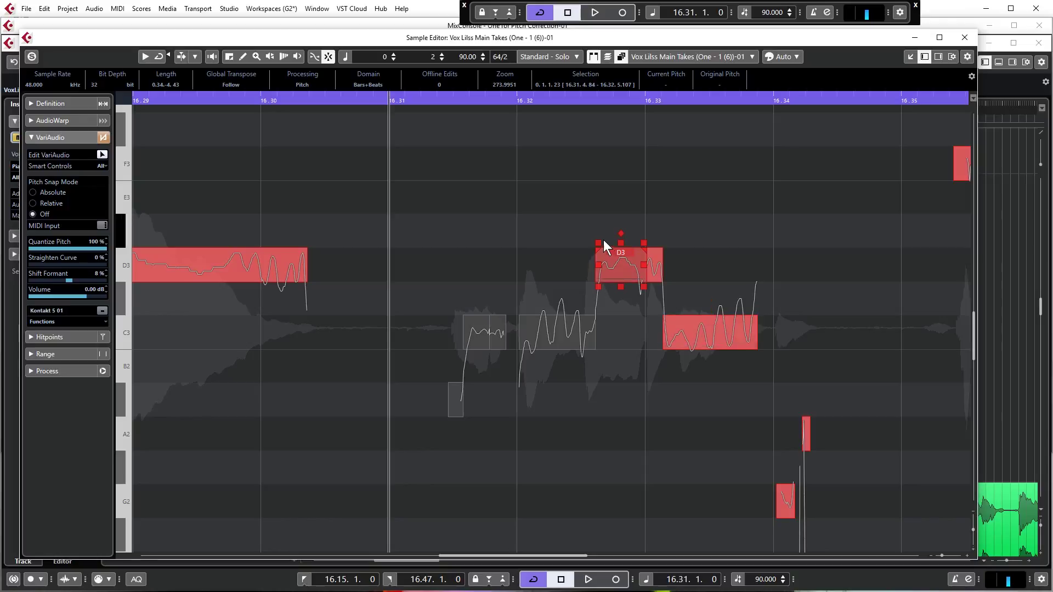
pyautogui.press('space')
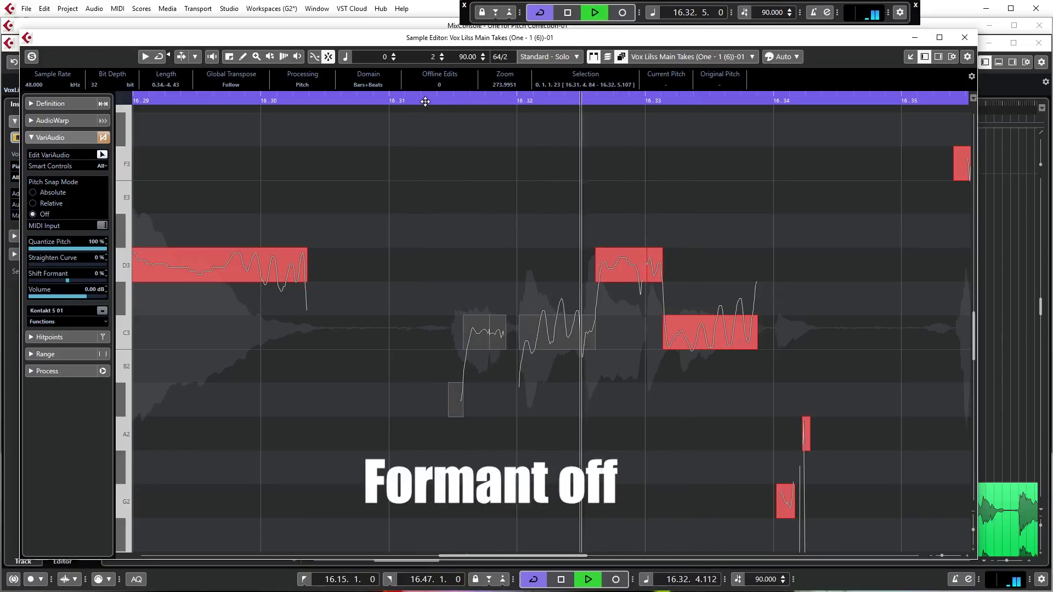
pyautogui.press('space')
# Set Shift Formant to 6% for the selected notes and play the phrase from 16.31
pyautogui.click(298, 277)
pyautogui.moveTo(67, 280); pyautogui.dragTo(69, 281)
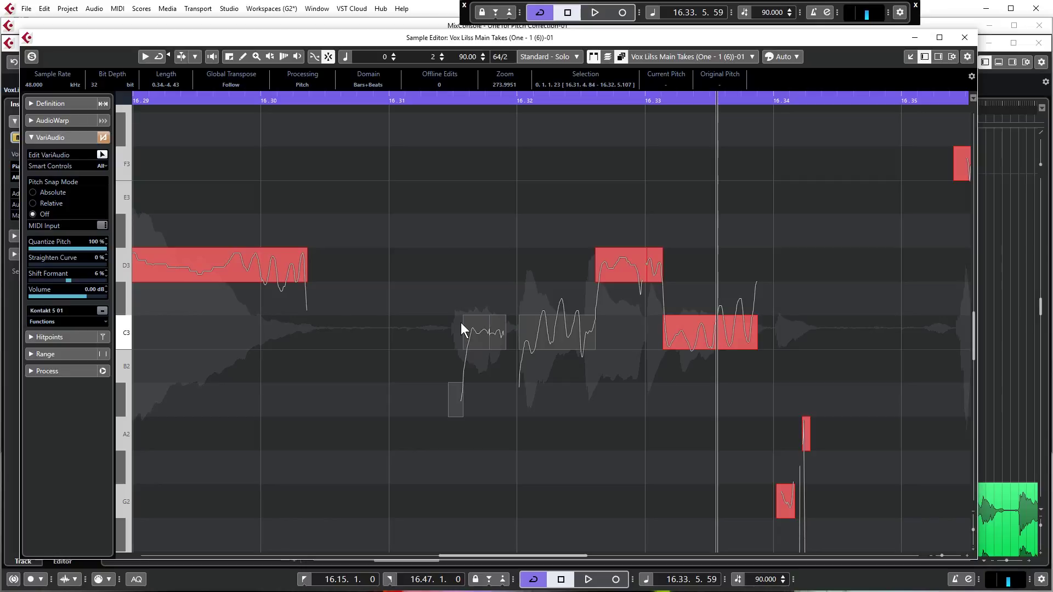
pyautogui.click(389, 100)
pyautogui.click(612, 255)
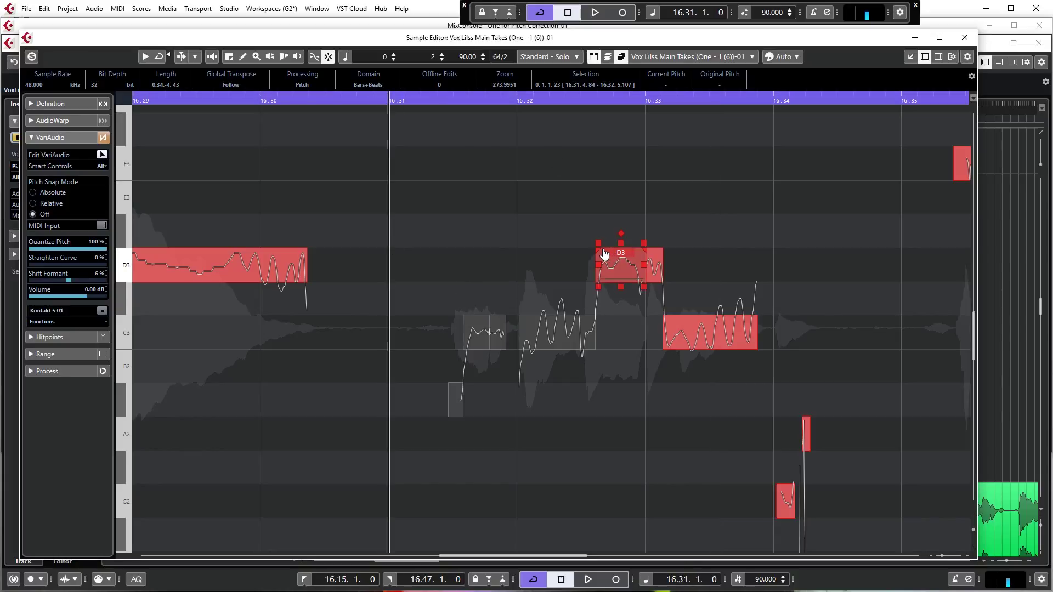
pyautogui.click(545, 372)
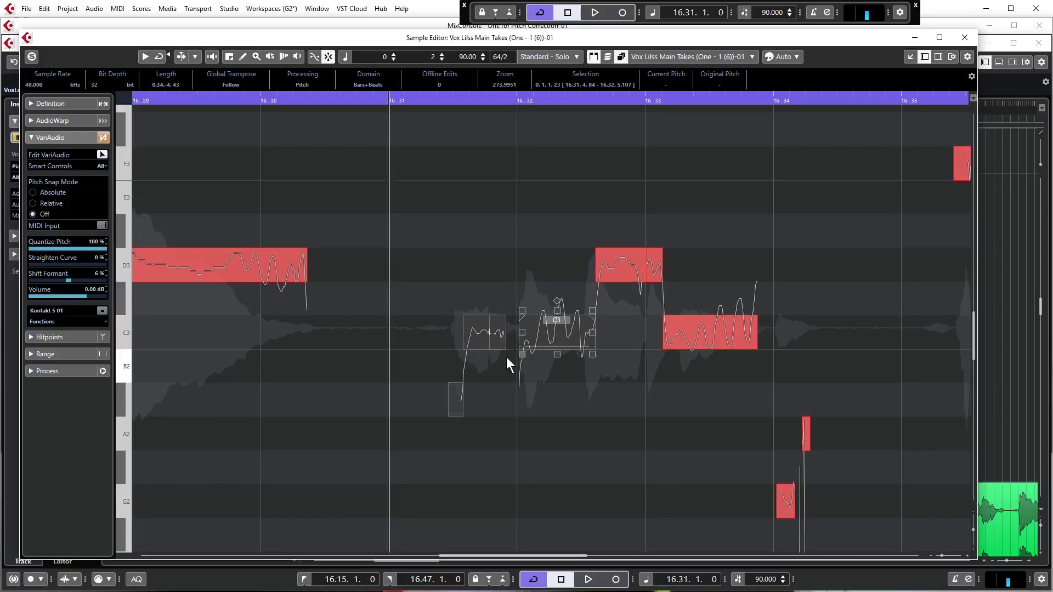
pyautogui.click(679, 363)
pyautogui.press('space')
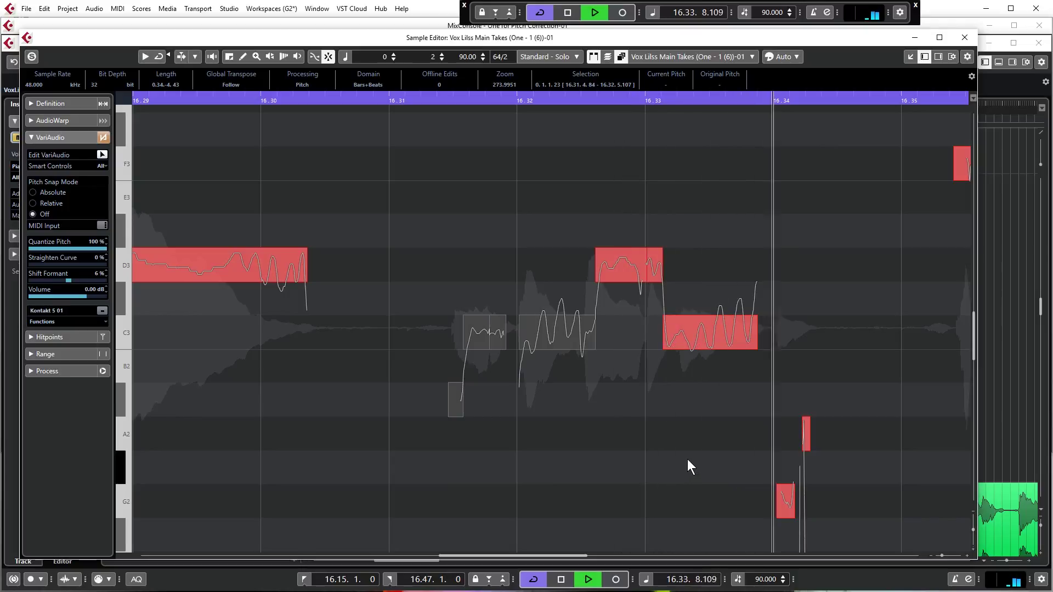
pyautogui.press('space')
# Close the vocal's Sample Editor, deselect the event in the project and bring up the project file commands
pyautogui.press('g')
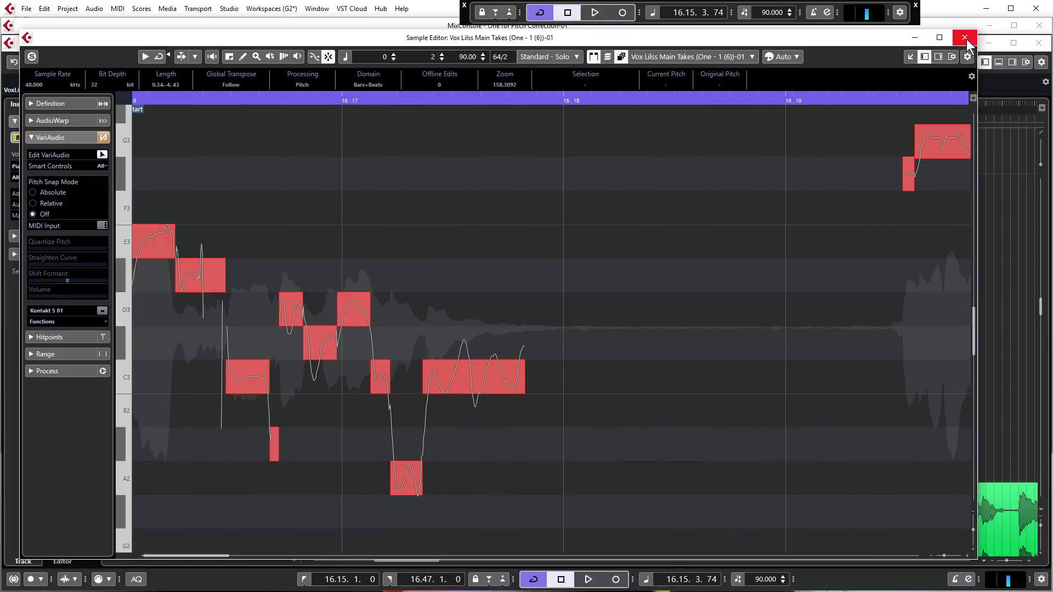
pyautogui.click(965, 38)
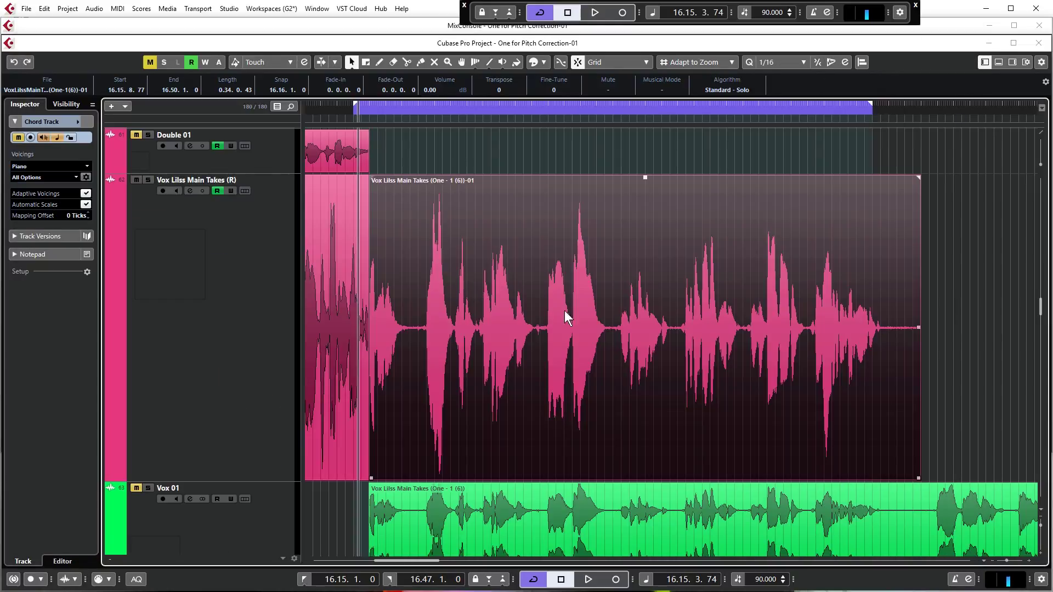
pyautogui.click(506, 147)
pyautogui.click(26, 8)
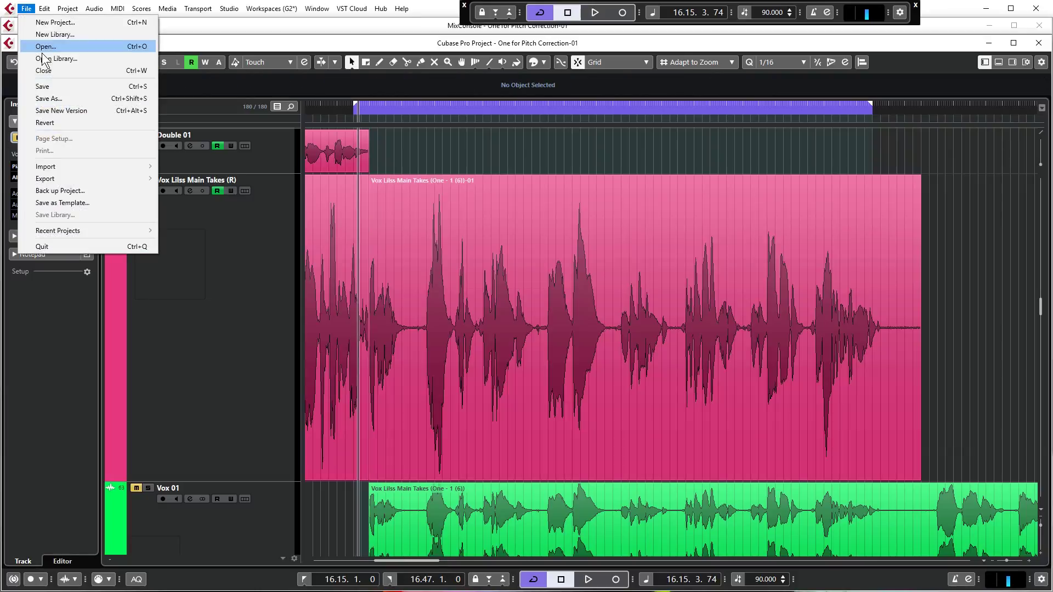
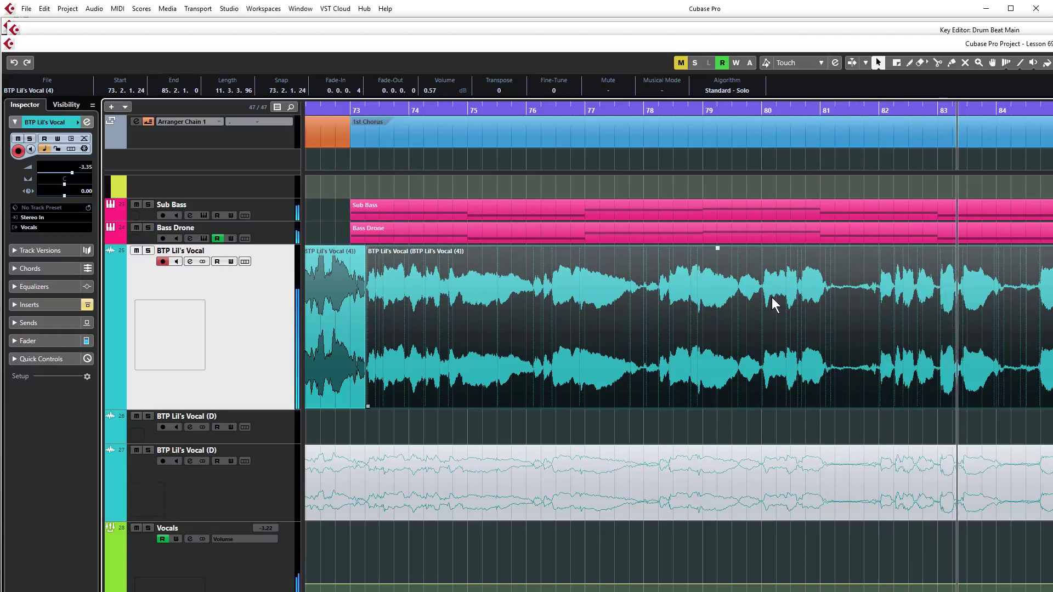
# Open the first chorus vocal event on track 25 in the Sample Editor and play it from bar 73
pyautogui.scroll(-2, 364, 331)
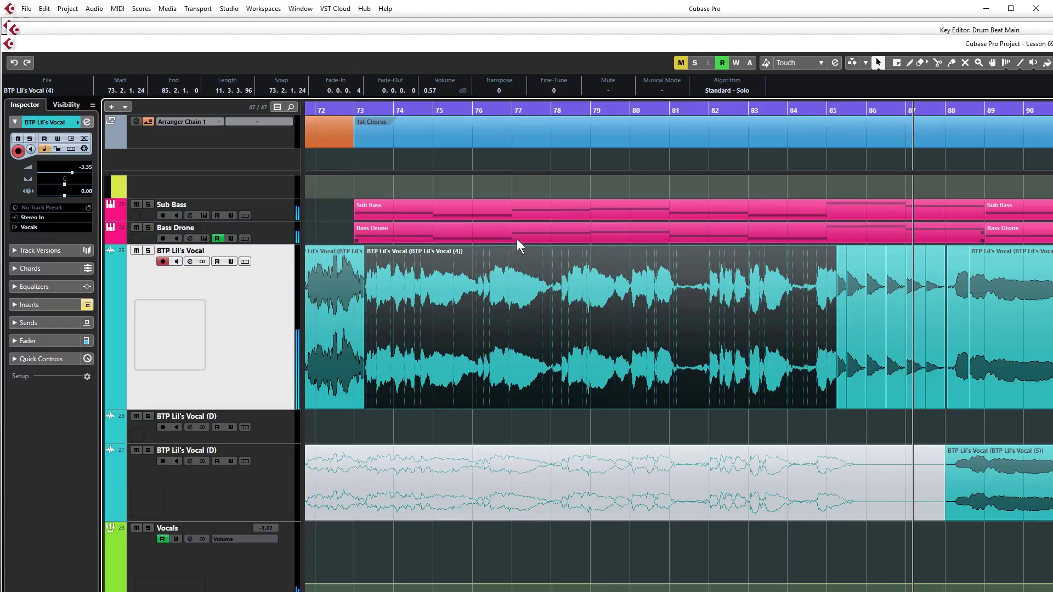
pyautogui.click(353, 109)
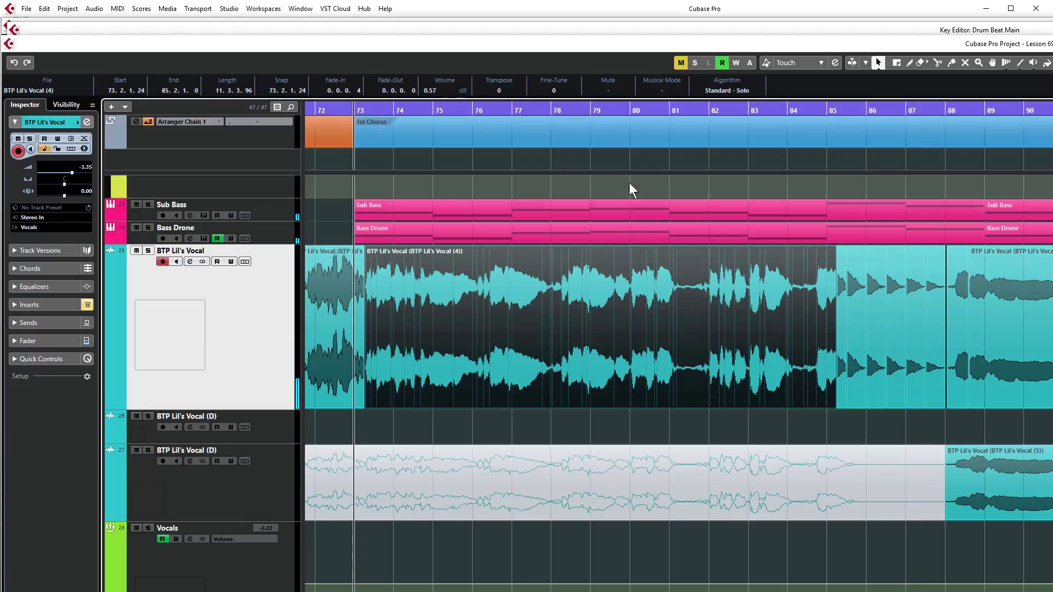
pyautogui.doubleClick(475, 300)
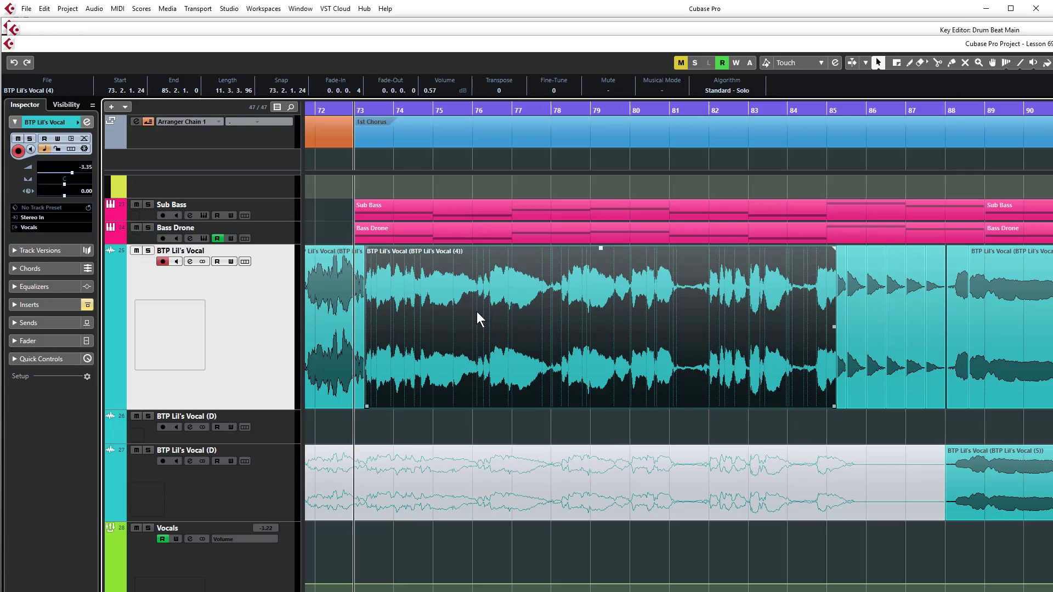
pyautogui.doubleClick(476, 310)
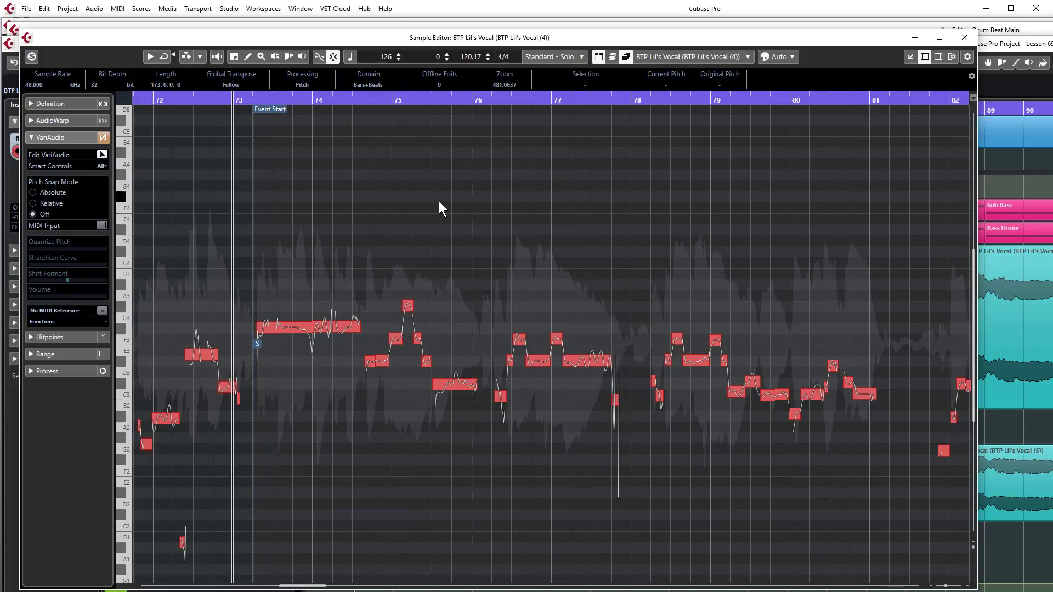
pyautogui.press('space')
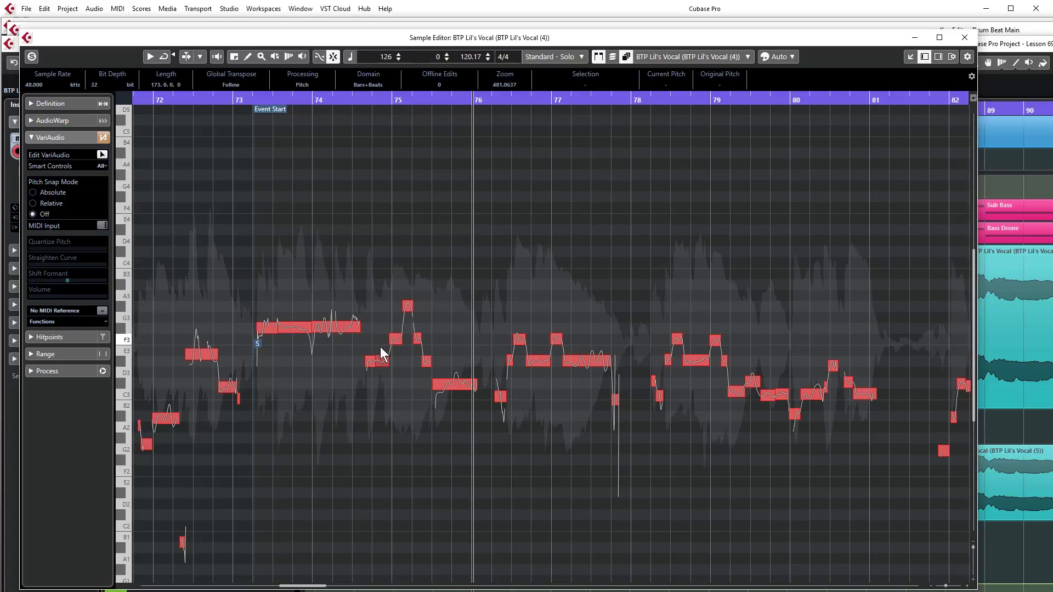
# Select the peak note and its two neighbouring F3 notes around bar 75, and play the phrase from mid-bar 74
pyautogui.scroll(2, 291, 321)
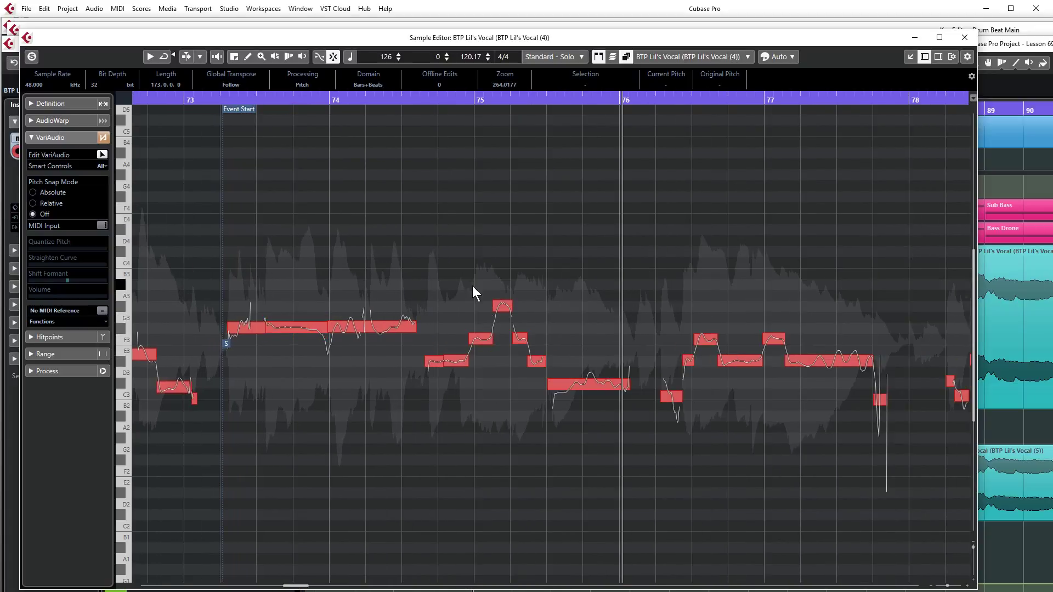
pyautogui.moveTo(527, 344); pyautogui.dragTo(527, 343)
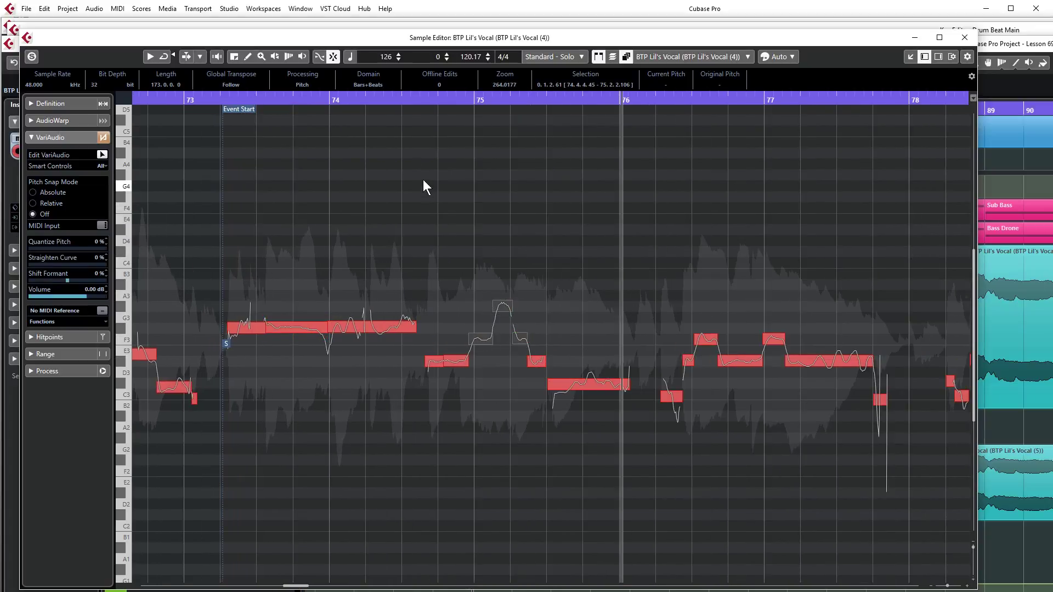
pyautogui.click(415, 102)
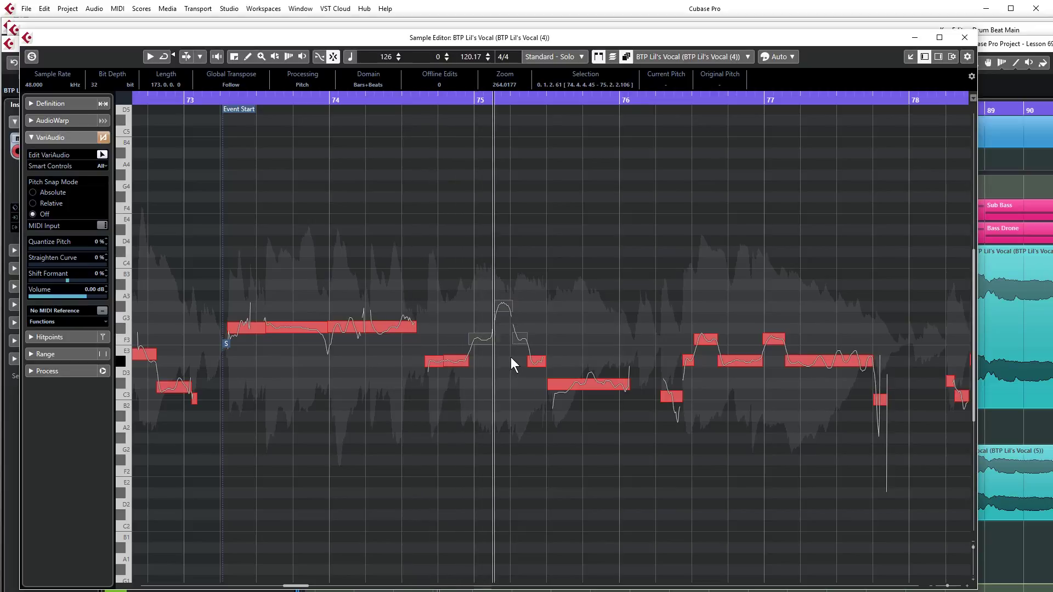
pyautogui.click(490, 323)
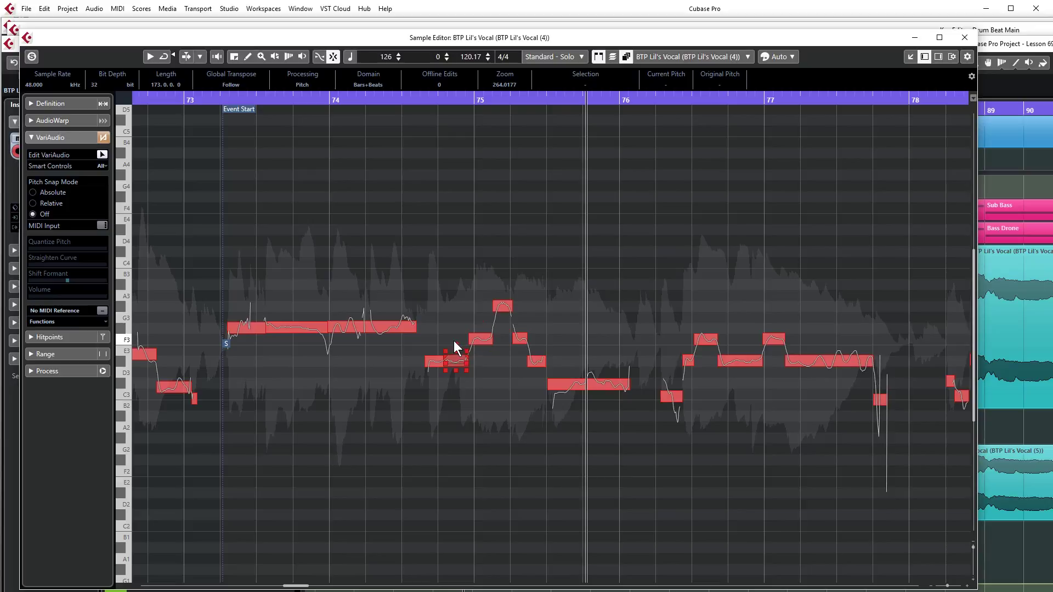
pyautogui.click(398, 102)
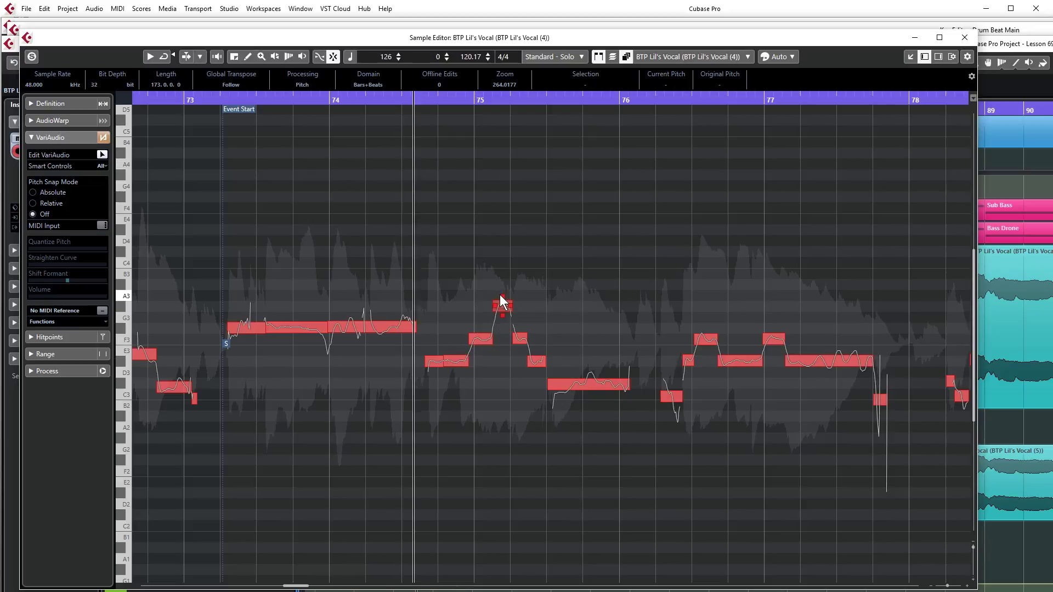
# Set Shift Formant around bar 75 to 8% on the first F3 note, 18% on the peak note and 11% on the following F3 note
pyautogui.click(478, 341)
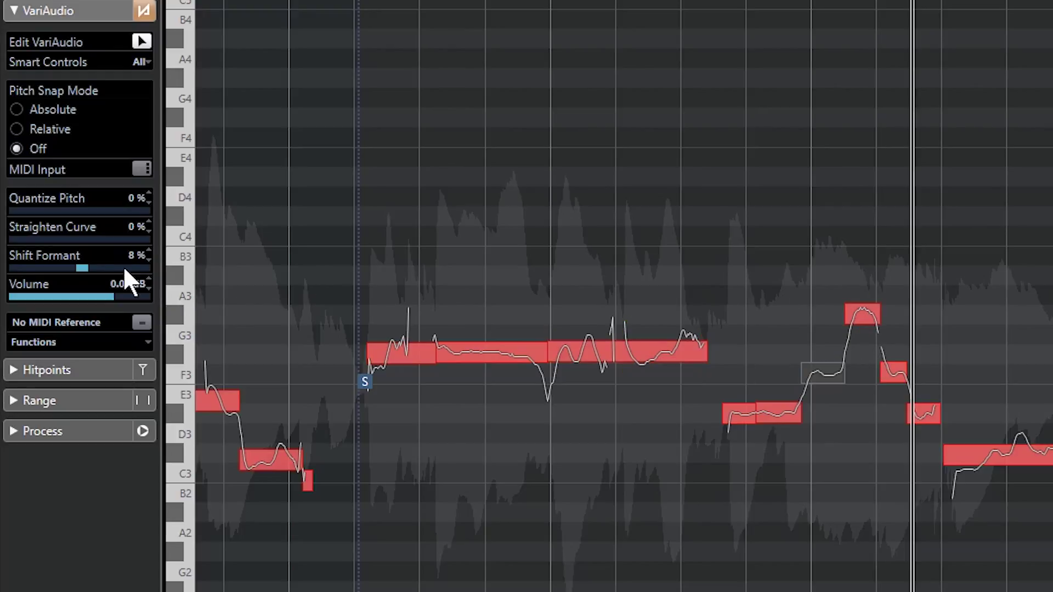
pyautogui.moveTo(86, 268); pyautogui.dragTo(86, 266)
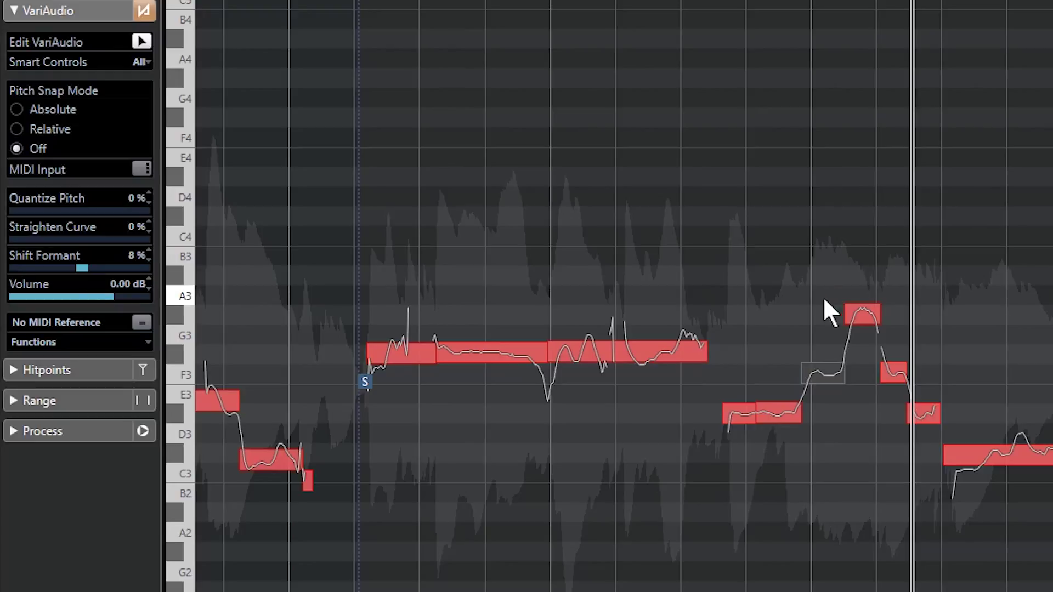
pyautogui.click(868, 314)
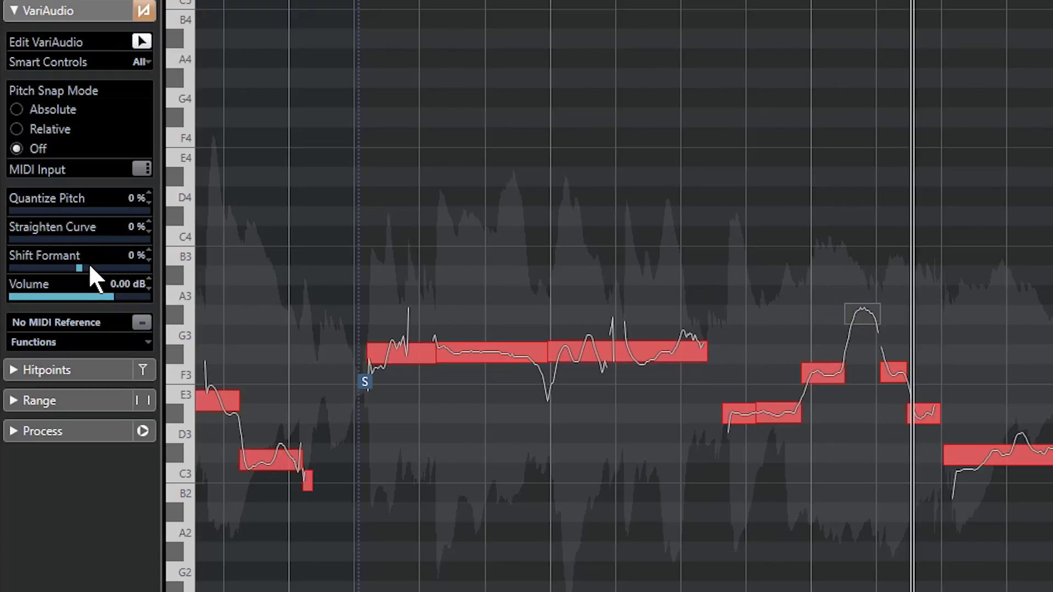
pyautogui.click(894, 373)
pyautogui.moveTo(84, 268); pyautogui.dragTo(86, 268)
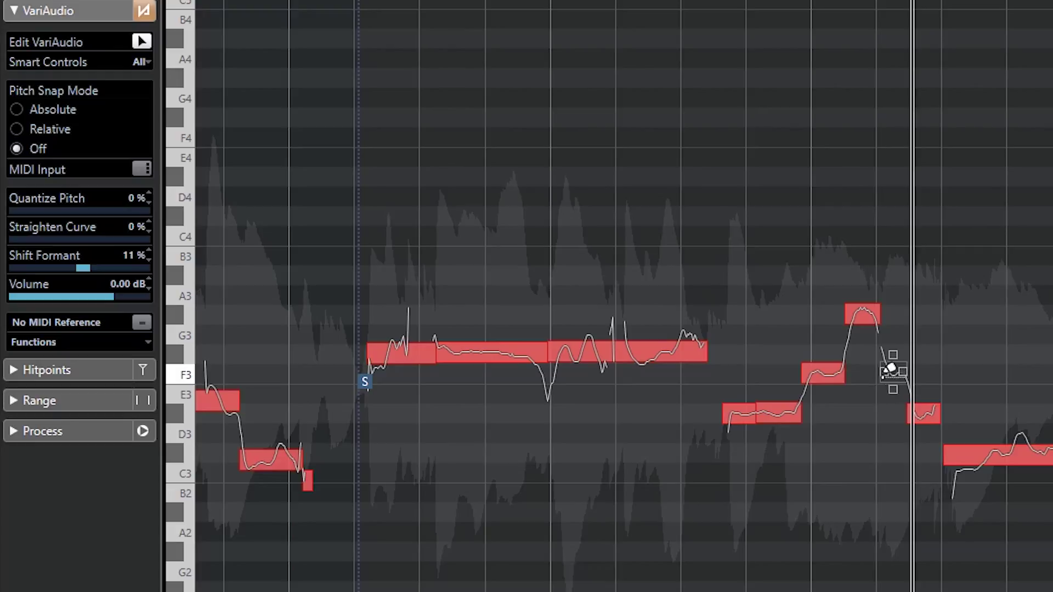
# Select the notes around bar 75 one by one to check the Shift Formant value of each
pyautogui.click(823, 376)
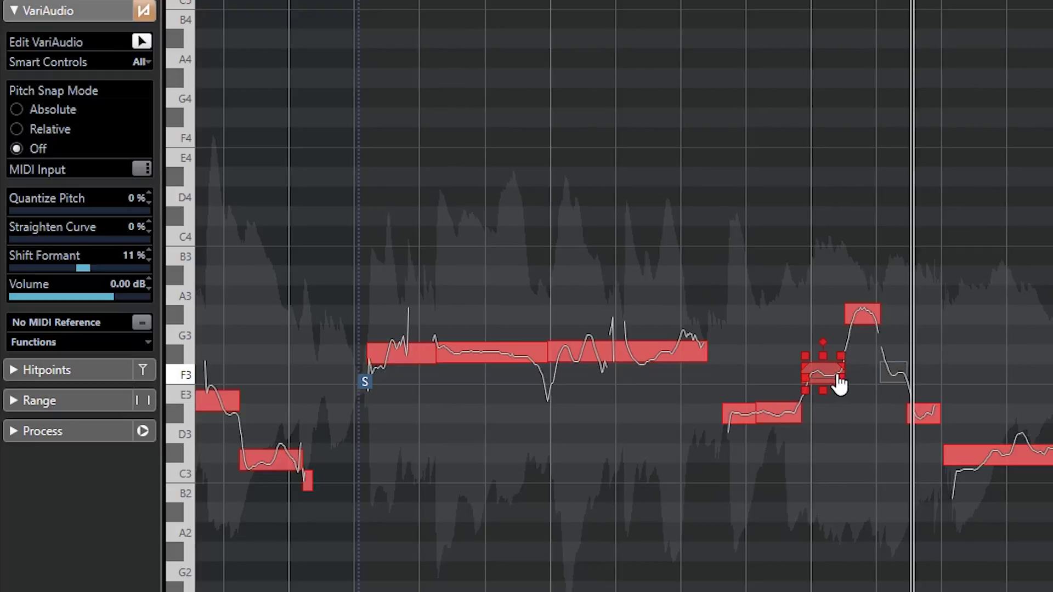
pyautogui.click(769, 416)
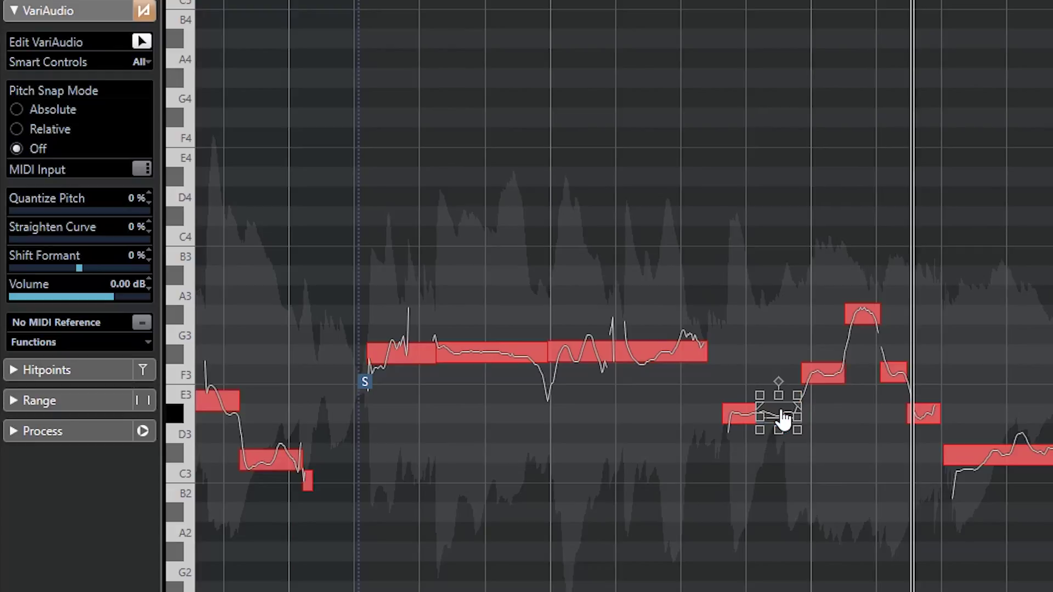
pyautogui.click(827, 376)
pyautogui.click(863, 324)
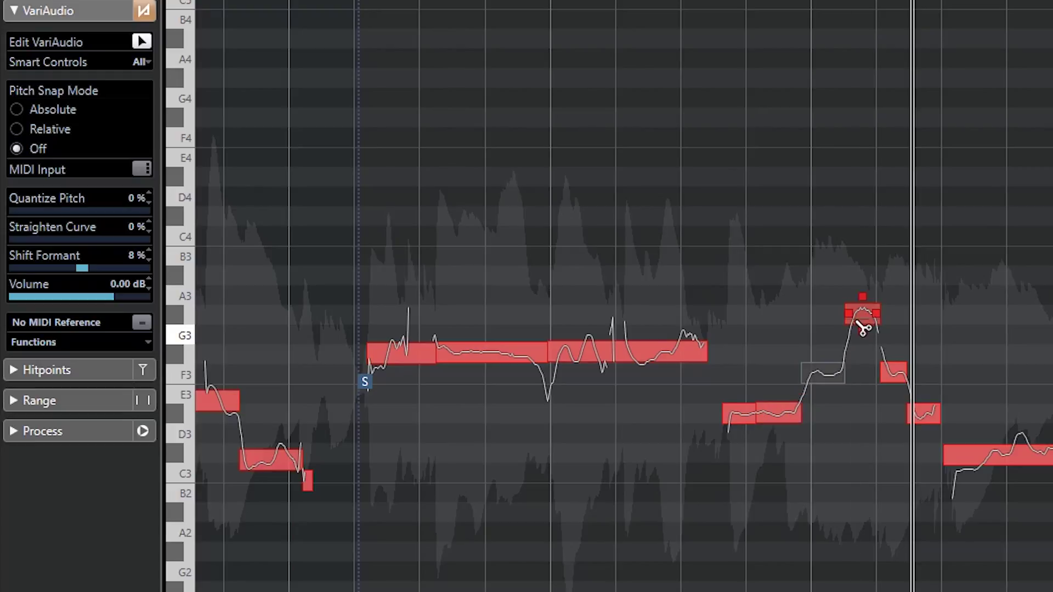
pyautogui.moveTo(864, 324); pyautogui.dragTo(868, 322)
pyautogui.click(894, 376)
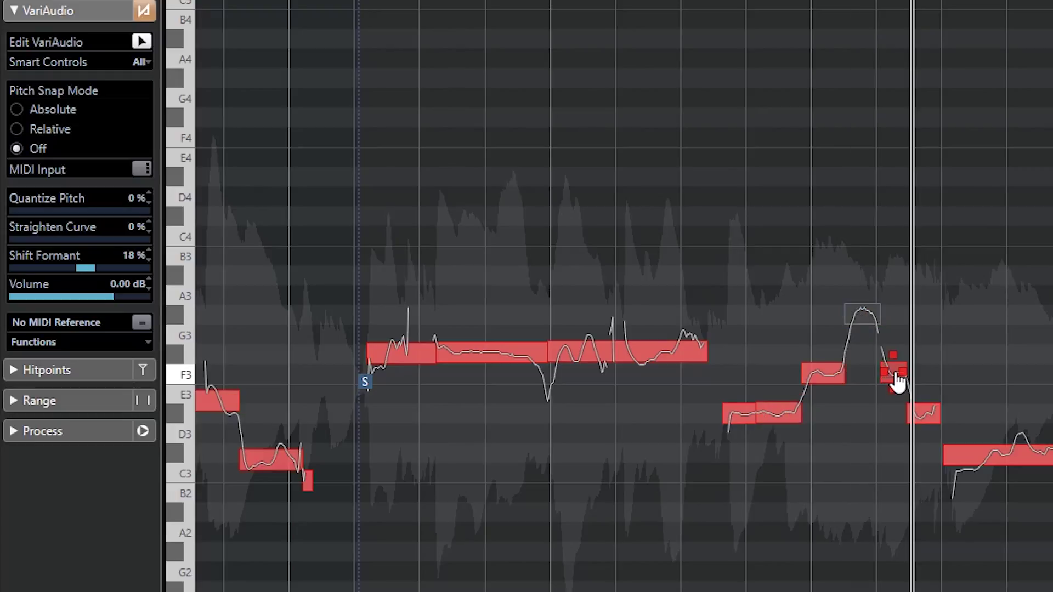
pyautogui.click(897, 378)
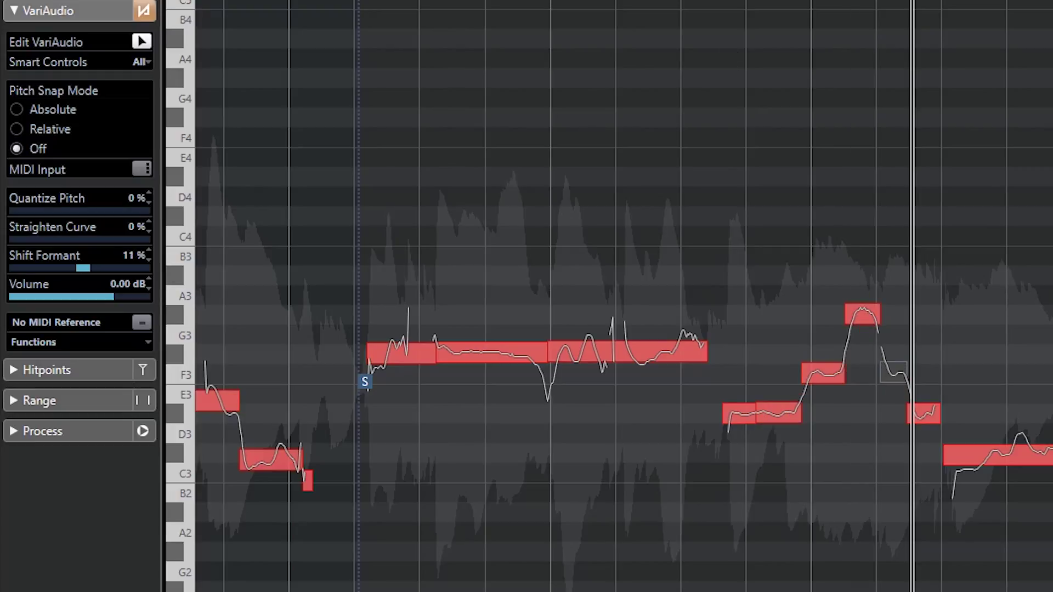
pyautogui.click(889, 368)
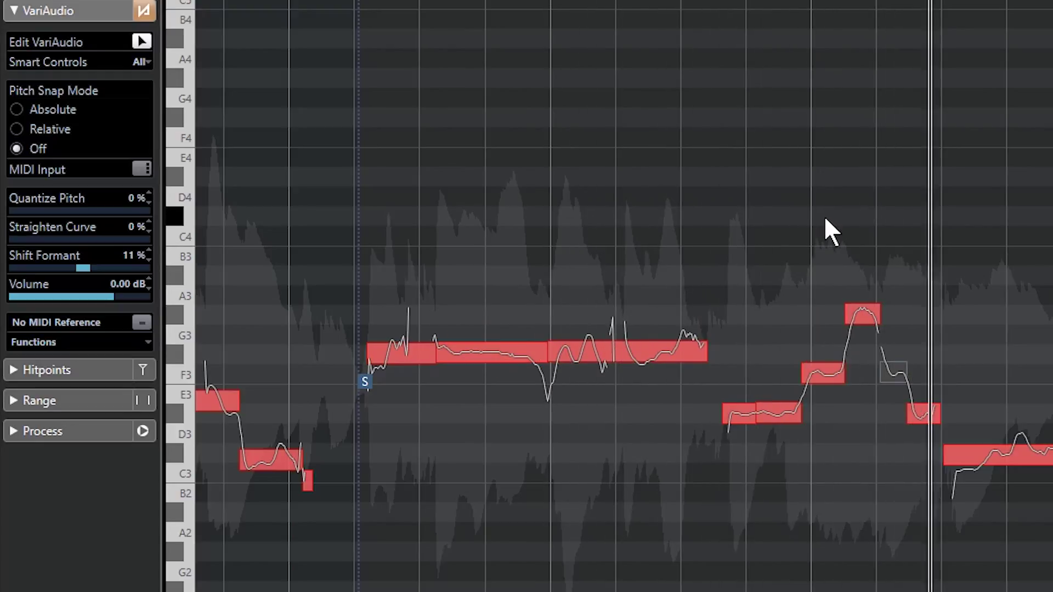
# Select the first F3 note of the group and play the vocal from bar 73 to judge the formant changes
pyautogui.click(829, 384)
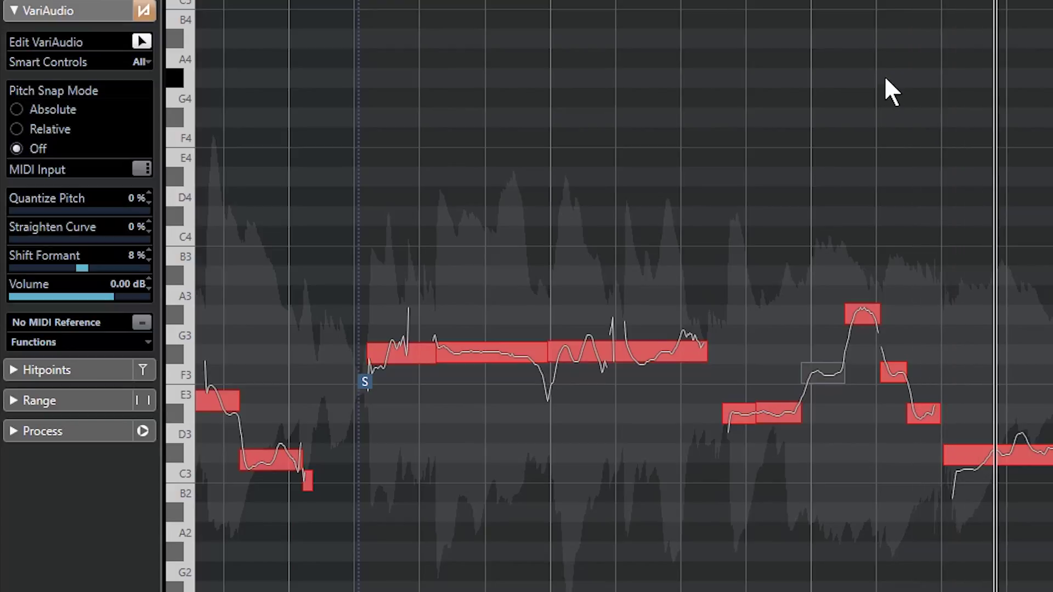
pyautogui.press('space')
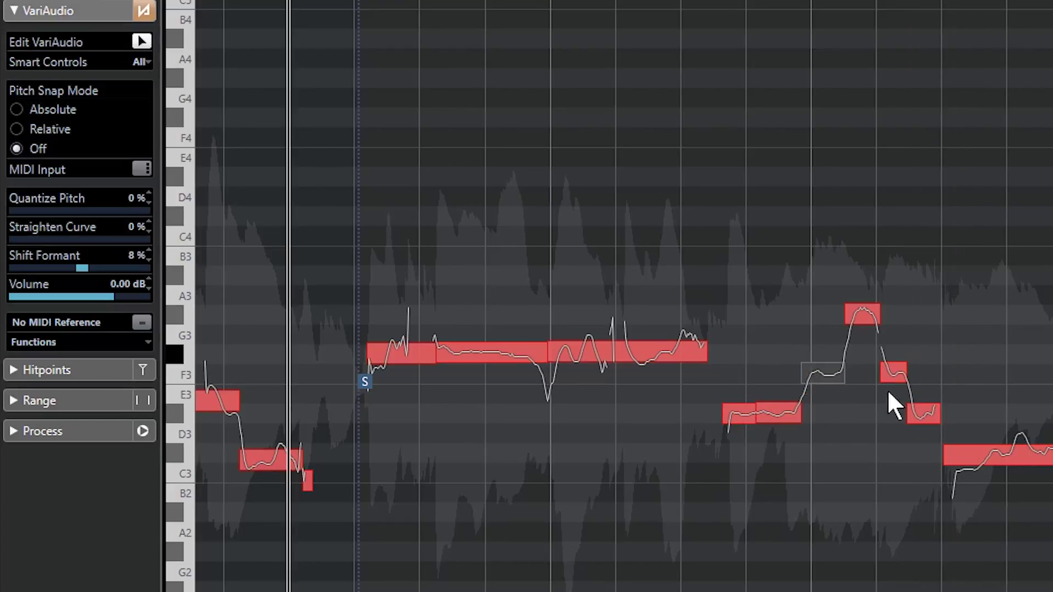
pyautogui.press('space')
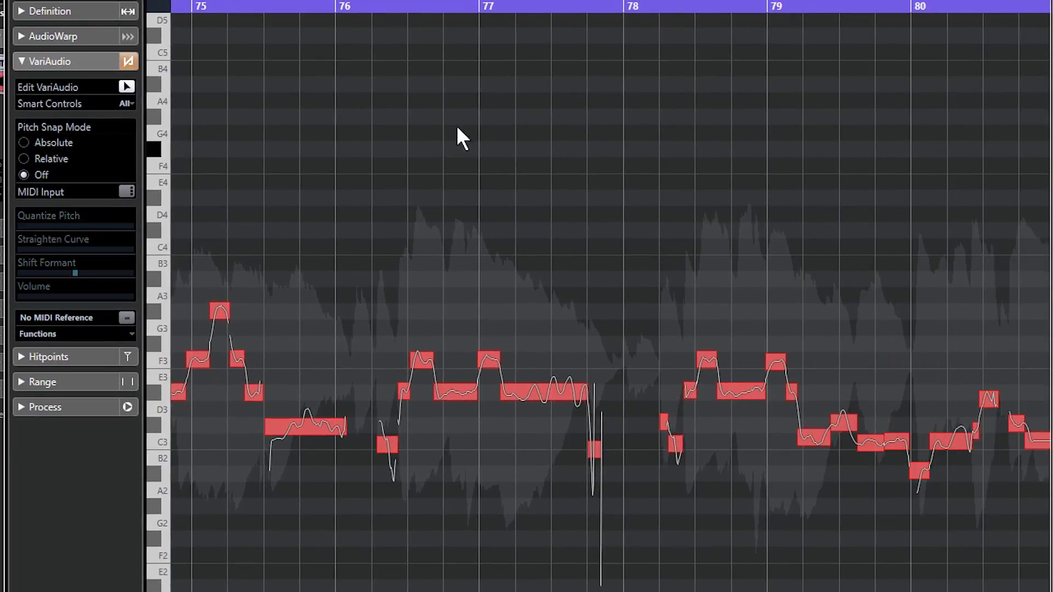
# Move the playback position to bar 75 and select the vocal phrase running from bar 78 onward
pyautogui.click(211, 8)
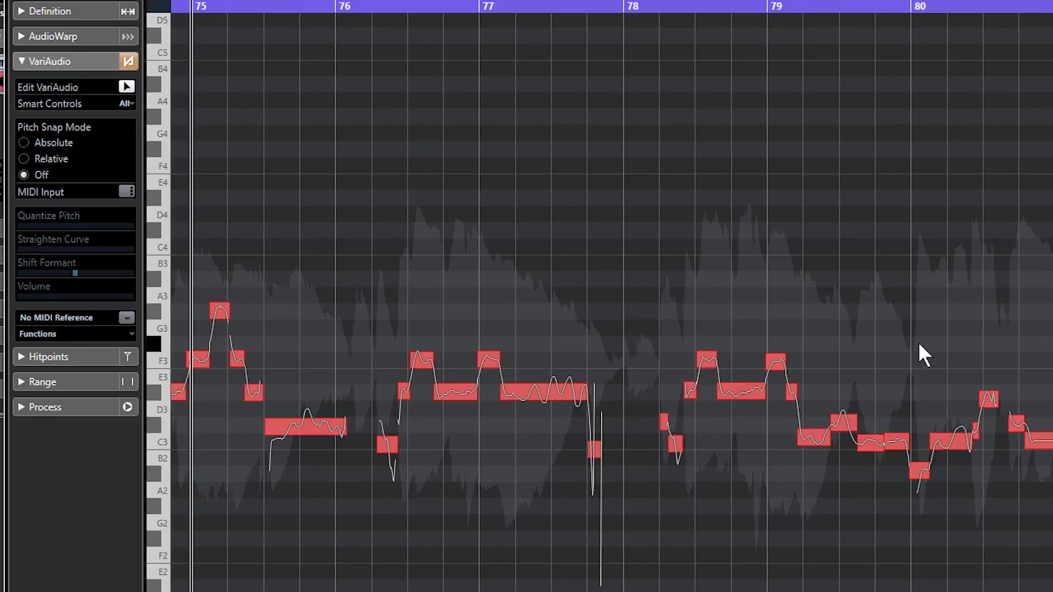
pyautogui.moveTo(559, 292); pyautogui.dragTo(564, 513)
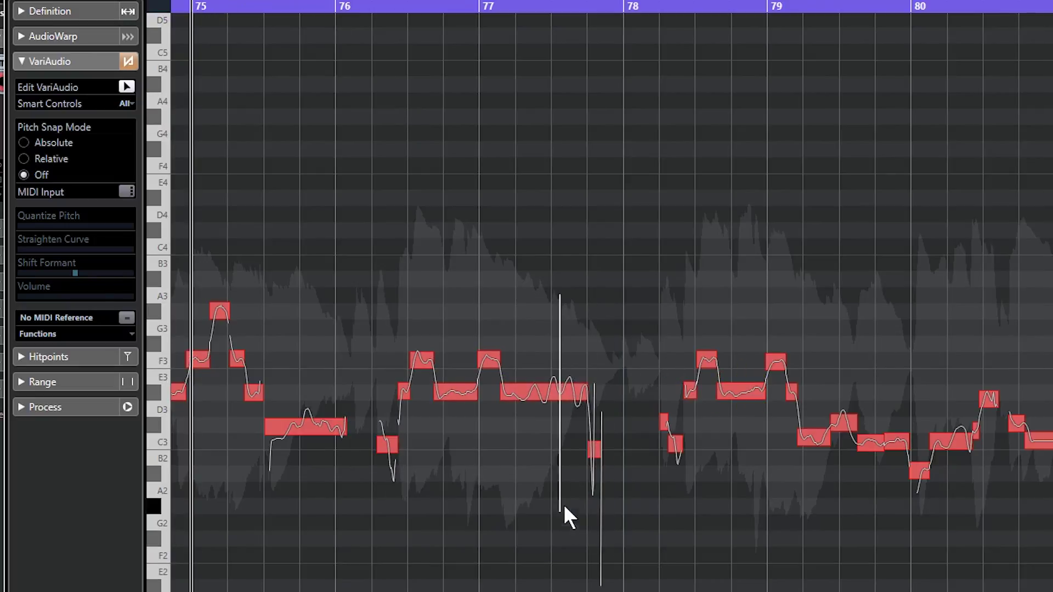
pyautogui.moveTo(671, 288); pyautogui.dragTo(353, 485)
pyautogui.moveTo(609, 243); pyautogui.dragTo(1052, 557)
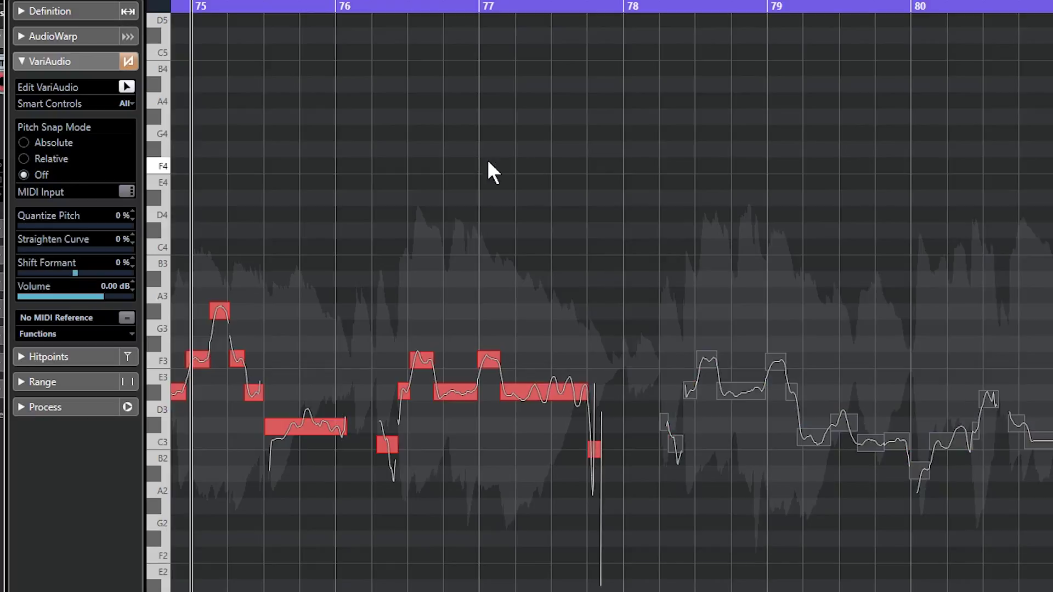
pyautogui.click(670, 275)
pyautogui.moveTo(633, 250); pyautogui.dragTo(1052, 559)
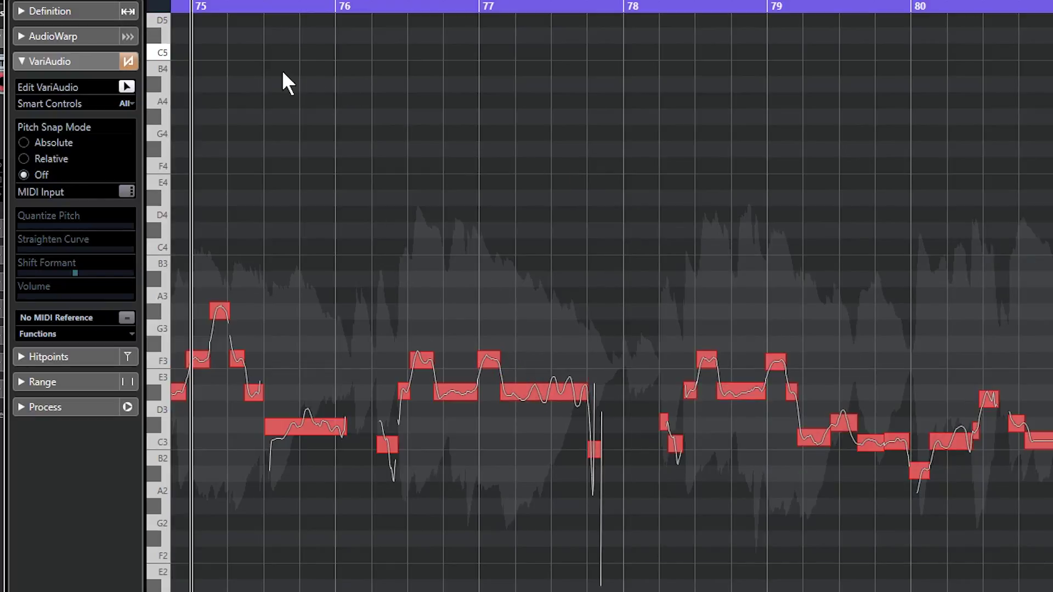
# Play the vocal from bar 75 into bar 80, and group-select the phrases in bars 76–77 and 78–80 in turn
pyautogui.press('space')
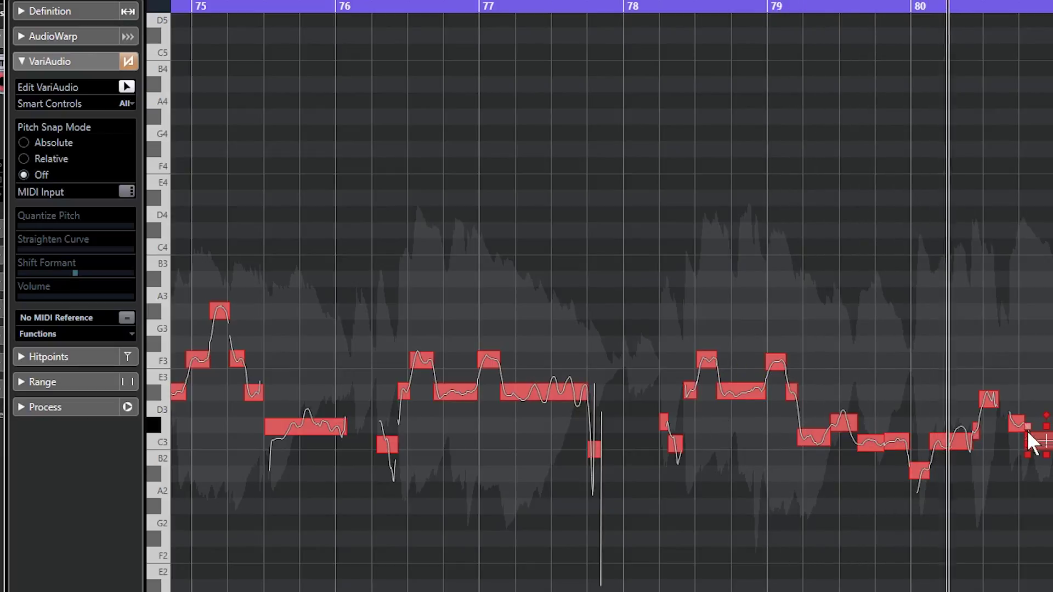
pyautogui.moveTo(631, 299); pyautogui.dragTo(1035, 545)
pyautogui.click(760, 512)
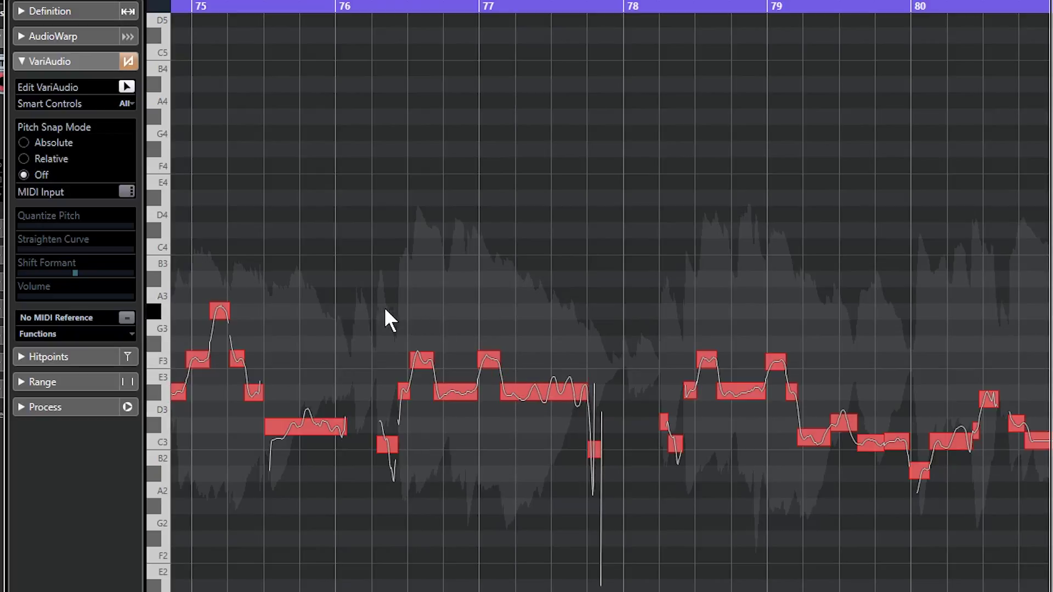
pyautogui.moveTo(359, 294); pyautogui.dragTo(608, 488)
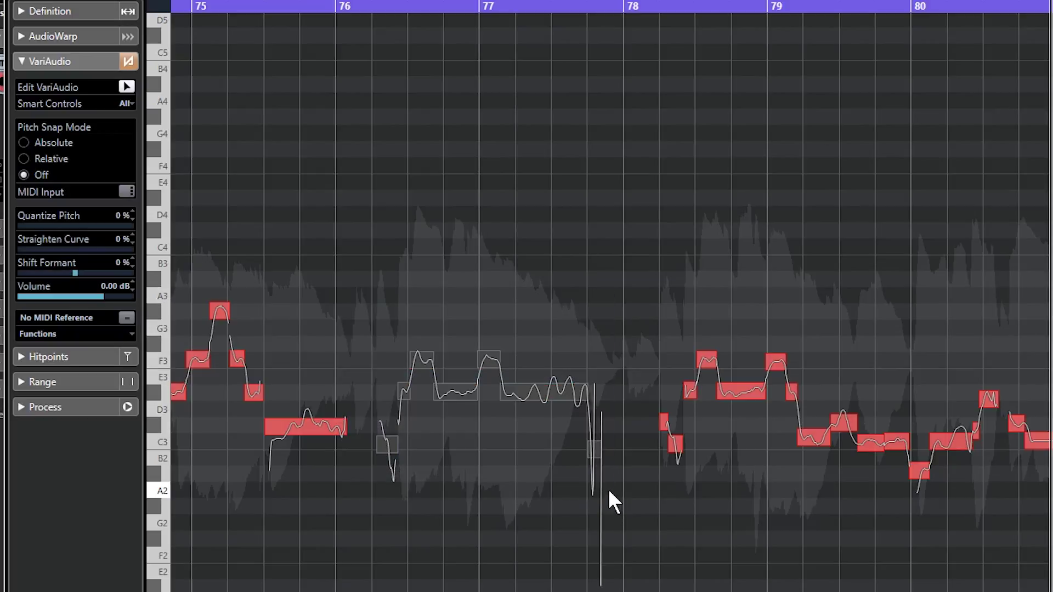
pyautogui.moveTo(641, 273); pyautogui.dragTo(1051, 520)
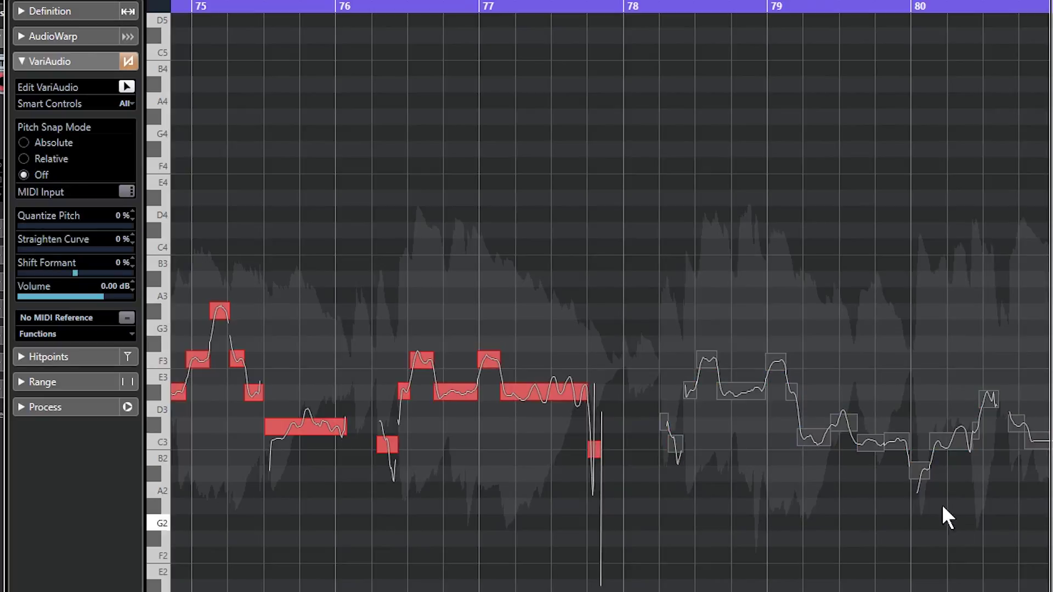
# Set Shift Formant to about 10% on the two short notes after bar 78 and 31% on the next two, and play the phrase
pyautogui.moveTo(675, 449); pyautogui.dragTo(676, 452)
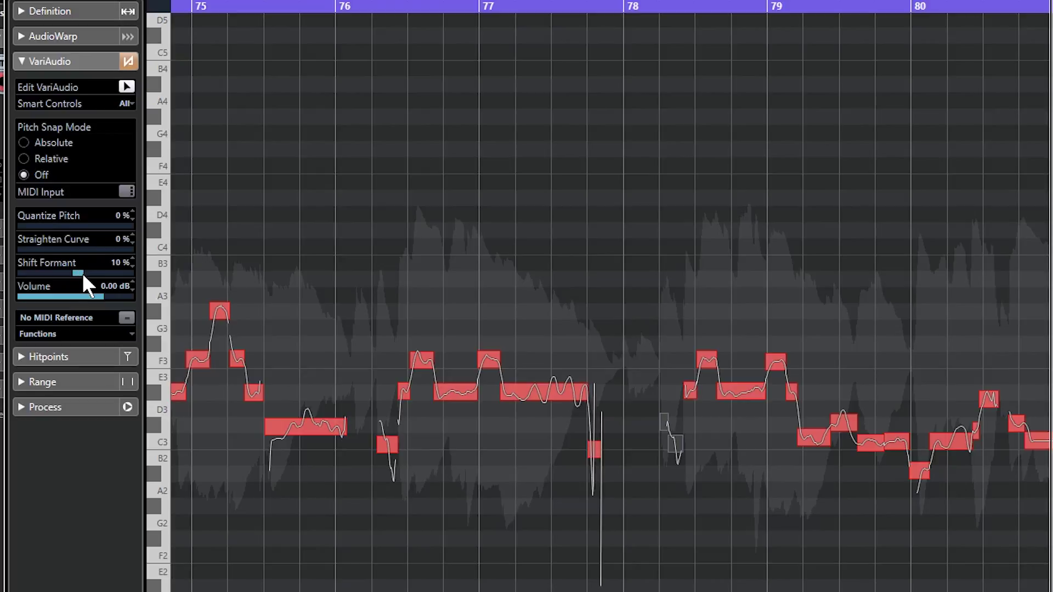
pyautogui.moveTo(82, 273); pyautogui.dragTo(81, 272)
pyautogui.press('space')
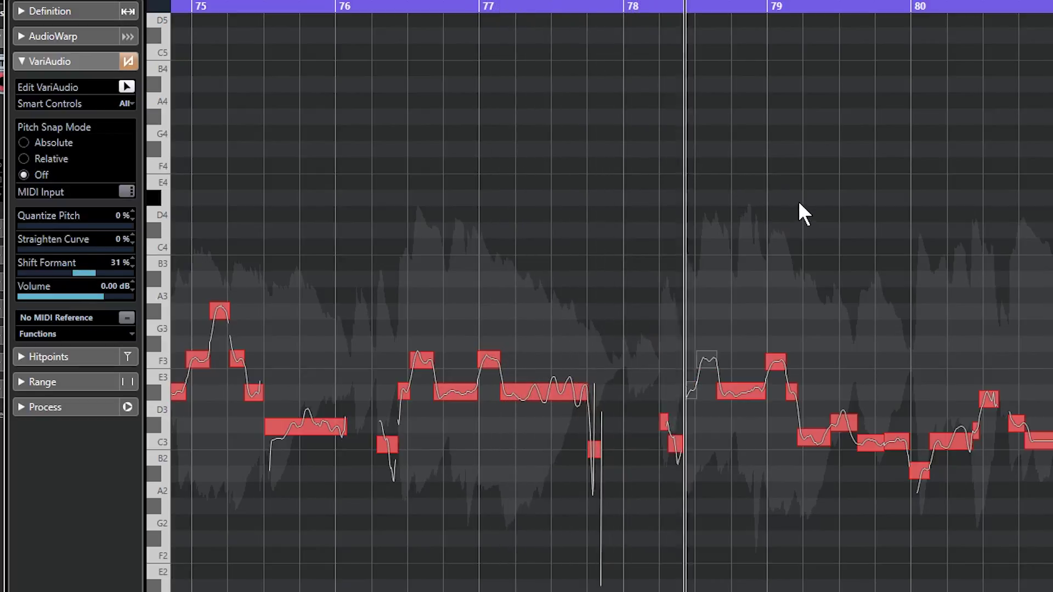
# Set Shift Formant to 7% on the low note just after bar 79 and 15% on the C#3 note following it
pyautogui.click(815, 438)
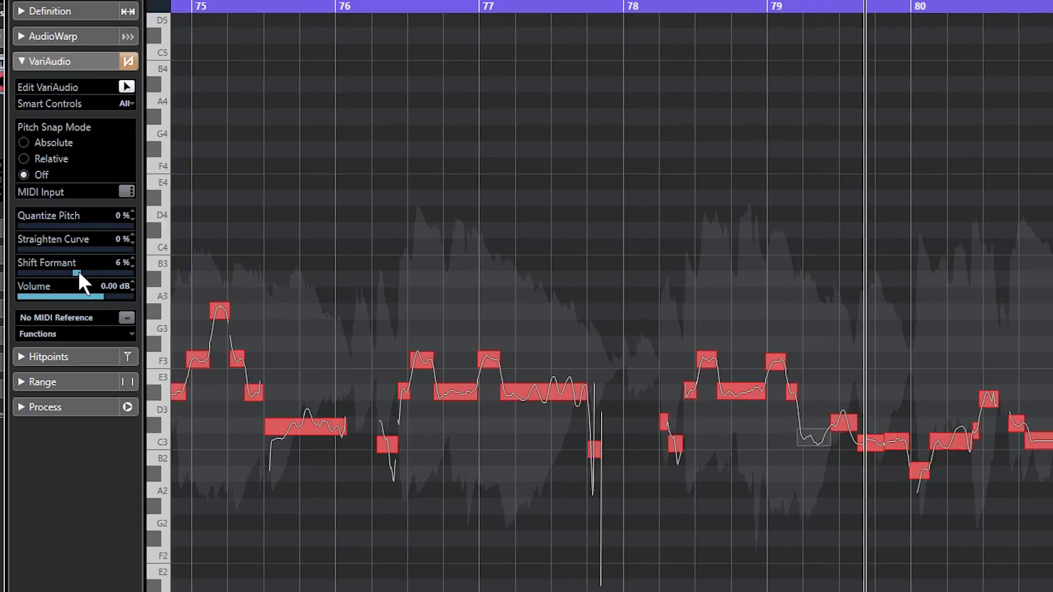
pyautogui.moveTo(77, 271); pyautogui.dragTo(79, 272)
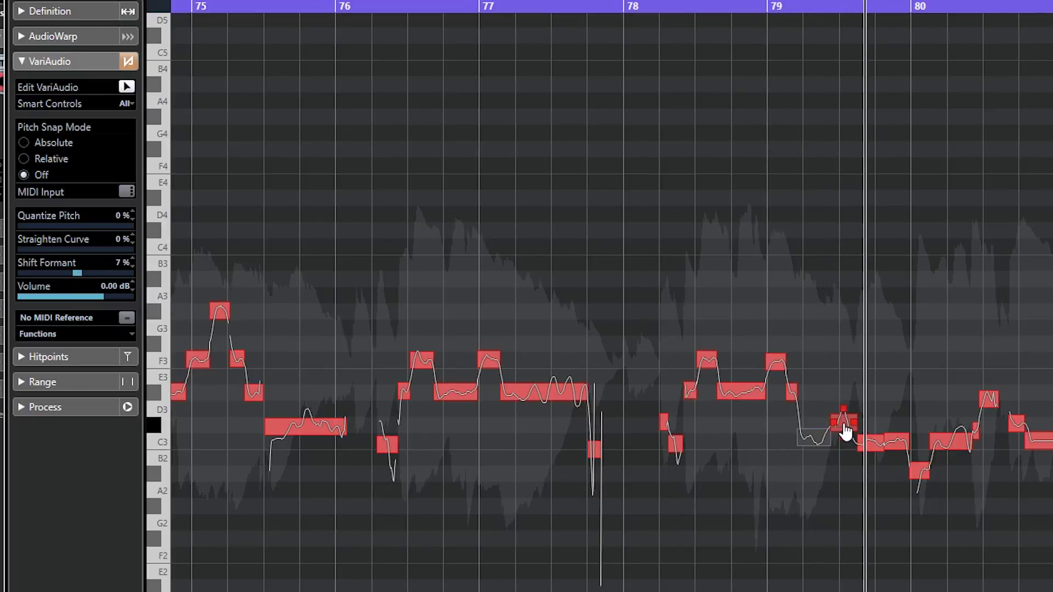
pyautogui.moveTo(80, 271); pyautogui.dragTo(83, 271)
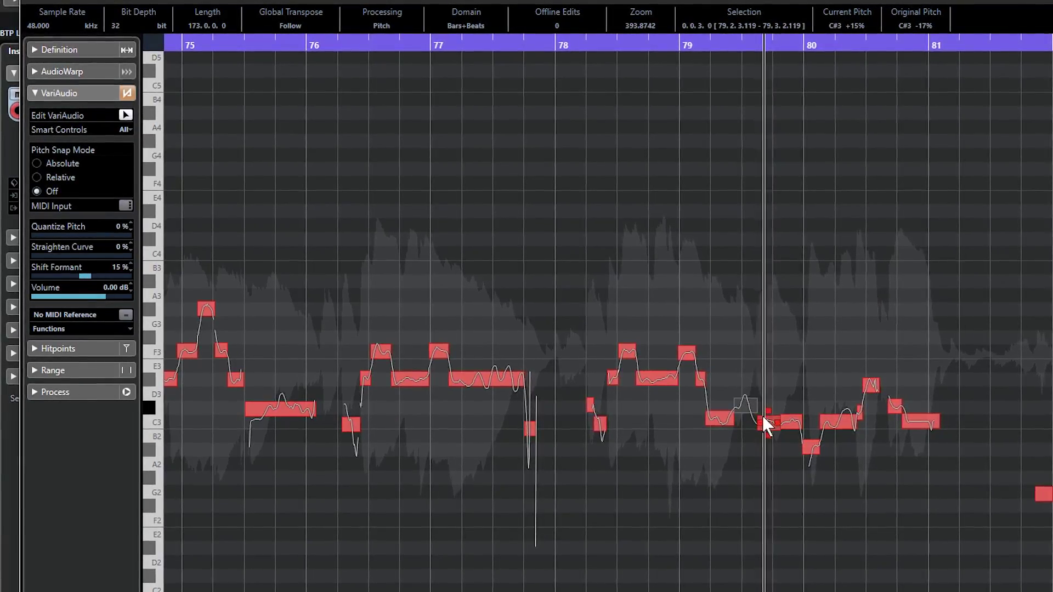
# Set Shift Formant to 25% on the first of the two adjoining C3 notes before bar 80 and 41% on the second
pyautogui.click(767, 423)
pyautogui.click(790, 423)
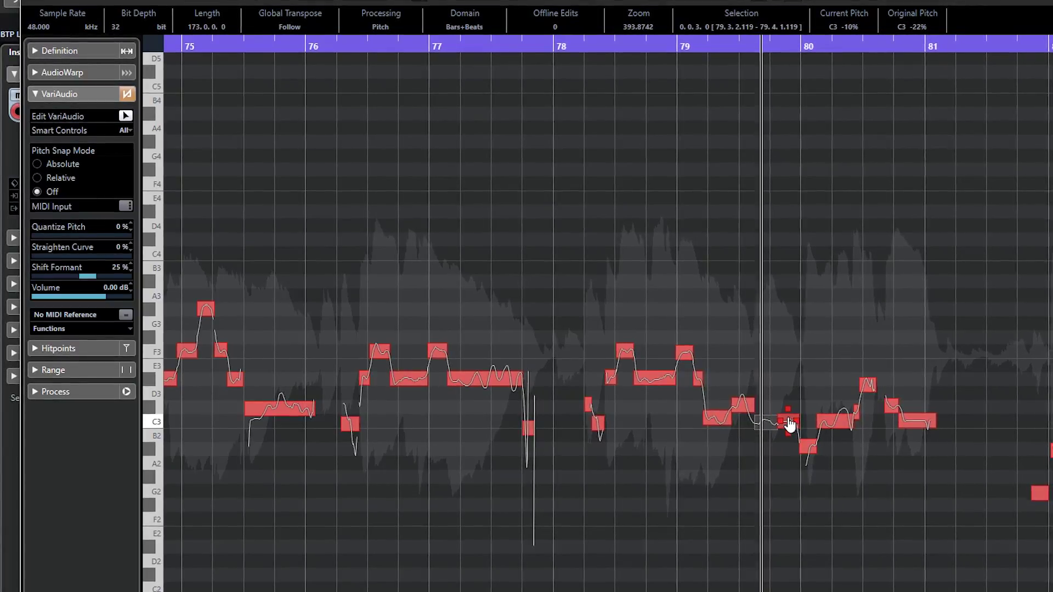
pyautogui.moveTo(96, 278); pyautogui.dragTo(103, 278)
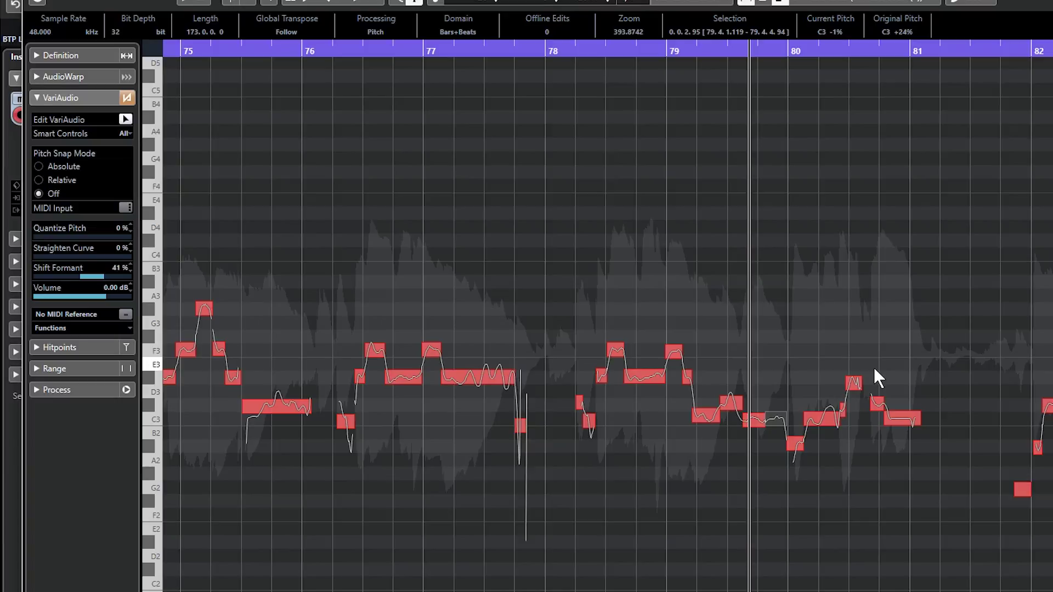
# Lower the Shift Formant of the C#3 note late in bar 80, and set it to -41% on the C3 note ending the phrase
pyautogui.click(877, 405)
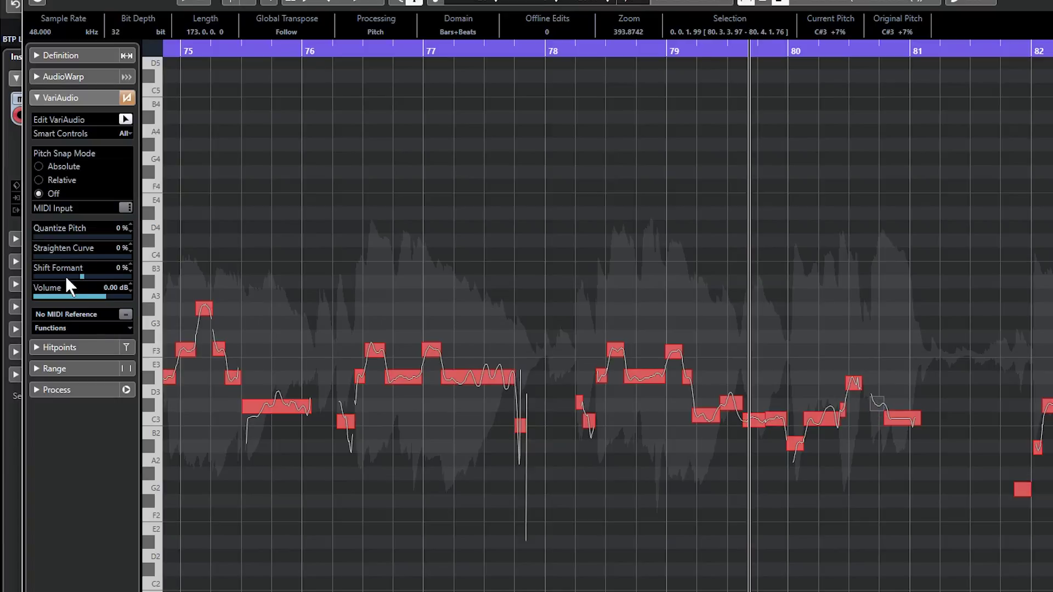
pyautogui.moveTo(74, 276); pyautogui.dragTo(72, 275)
pyautogui.click(901, 420)
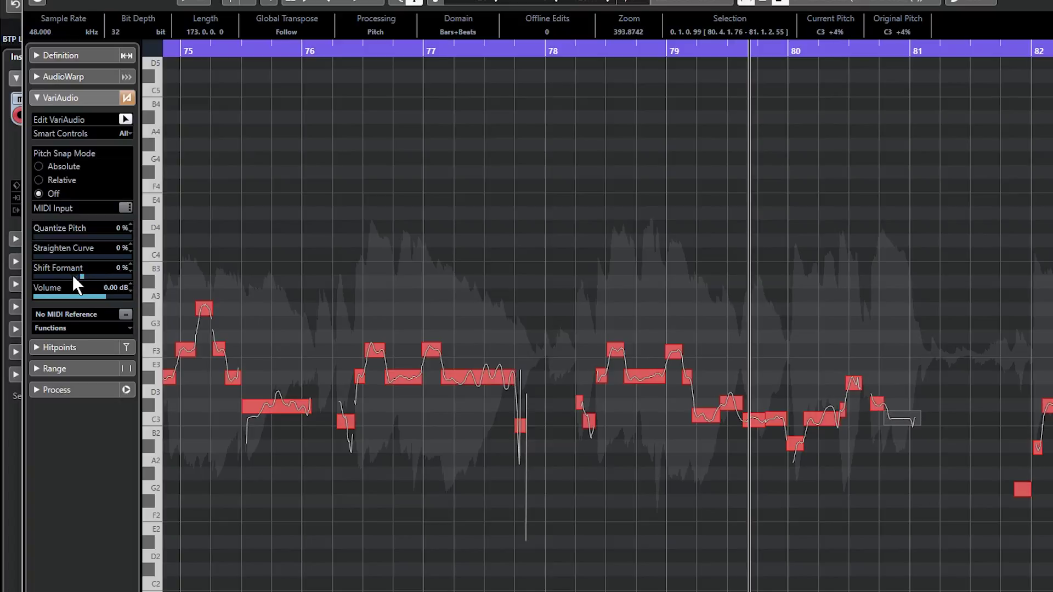
pyautogui.moveTo(72, 275); pyautogui.dragTo(64, 274)
# Play the vocal from bar 75 to judge the formant changes, and clear the note selection
pyautogui.click(181, 51)
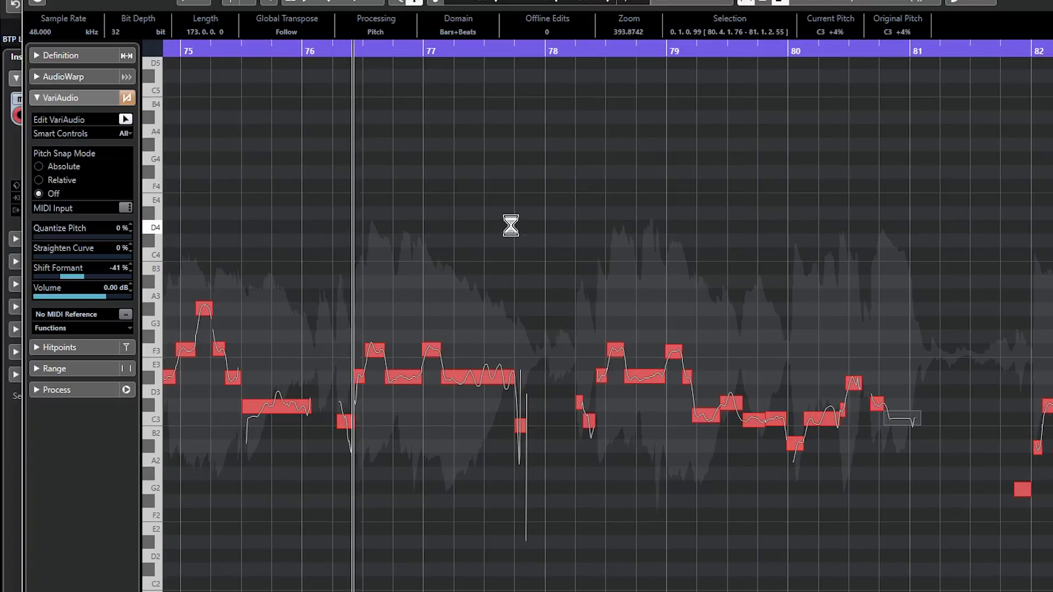
pyautogui.click(568, 201)
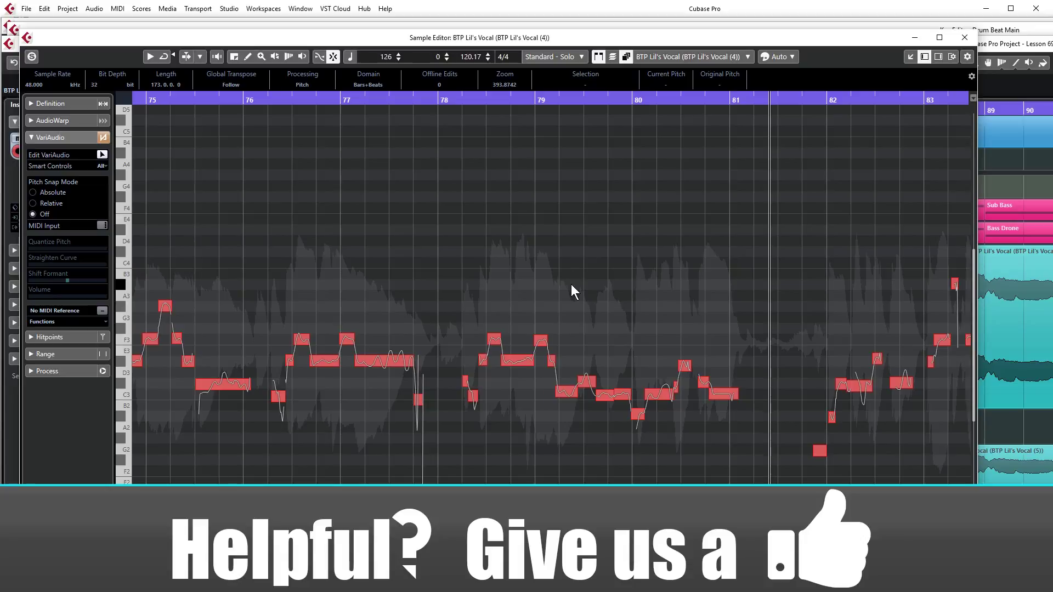
# Select the low G2 note just before bar 82 to check its Shift Formant, and play the vocal from mid-bar 81
pyautogui.hscroll(5, 529, 347)
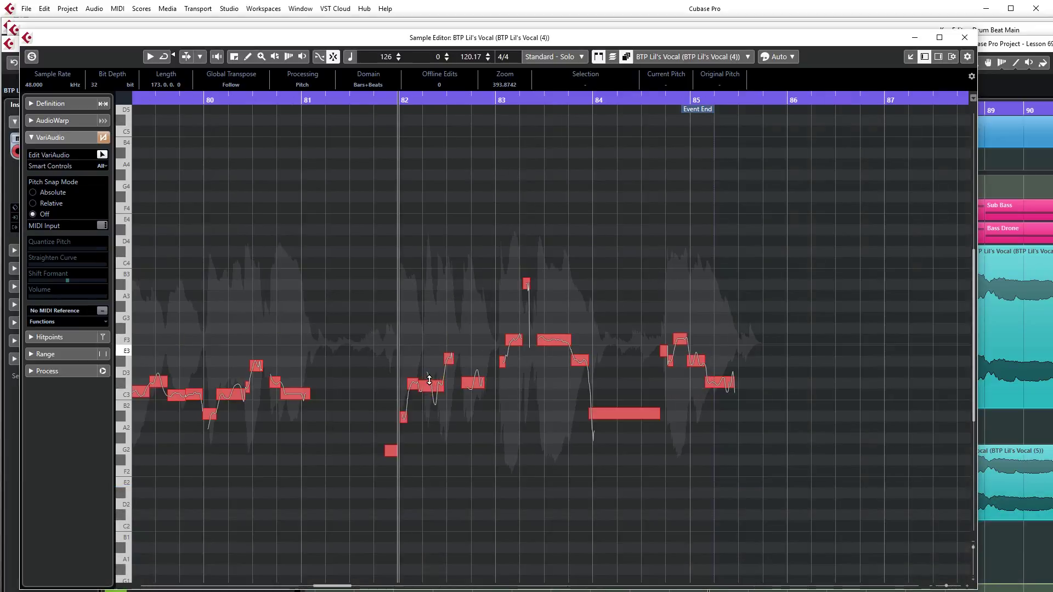
pyautogui.click(391, 450)
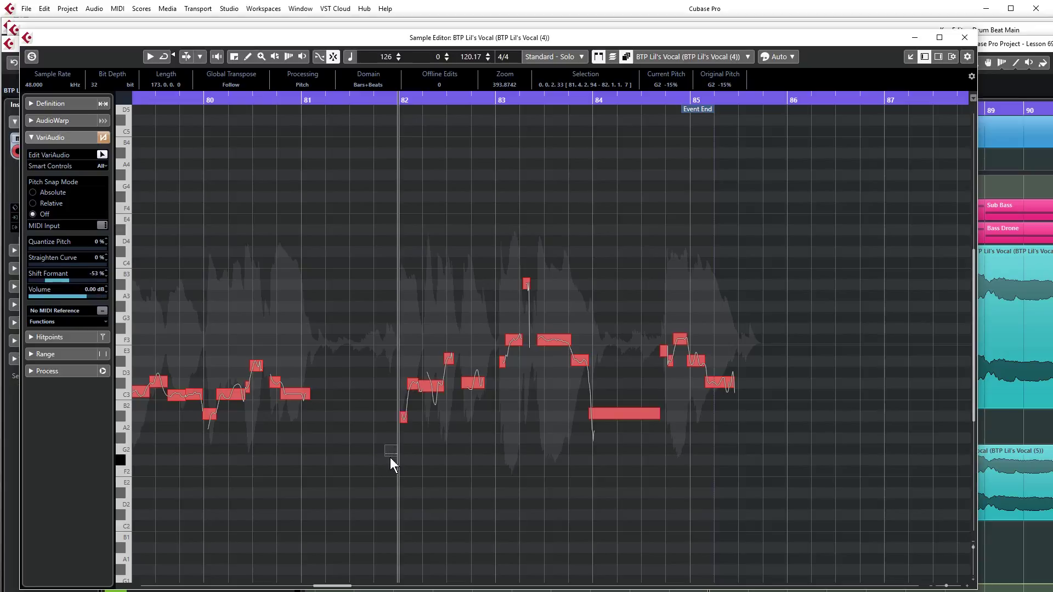
pyautogui.click(356, 97)
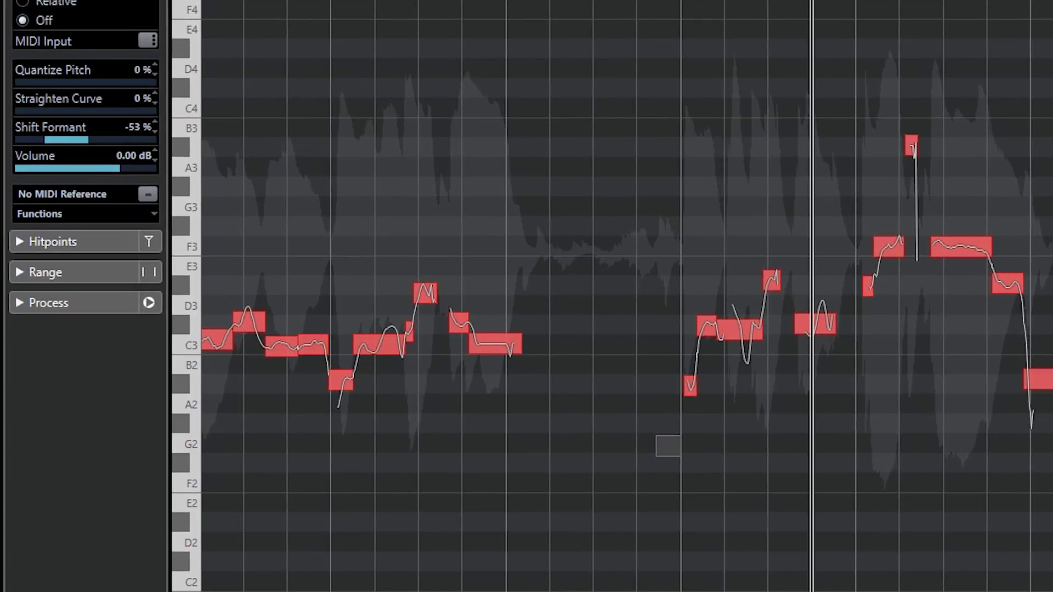
pyautogui.press('space')
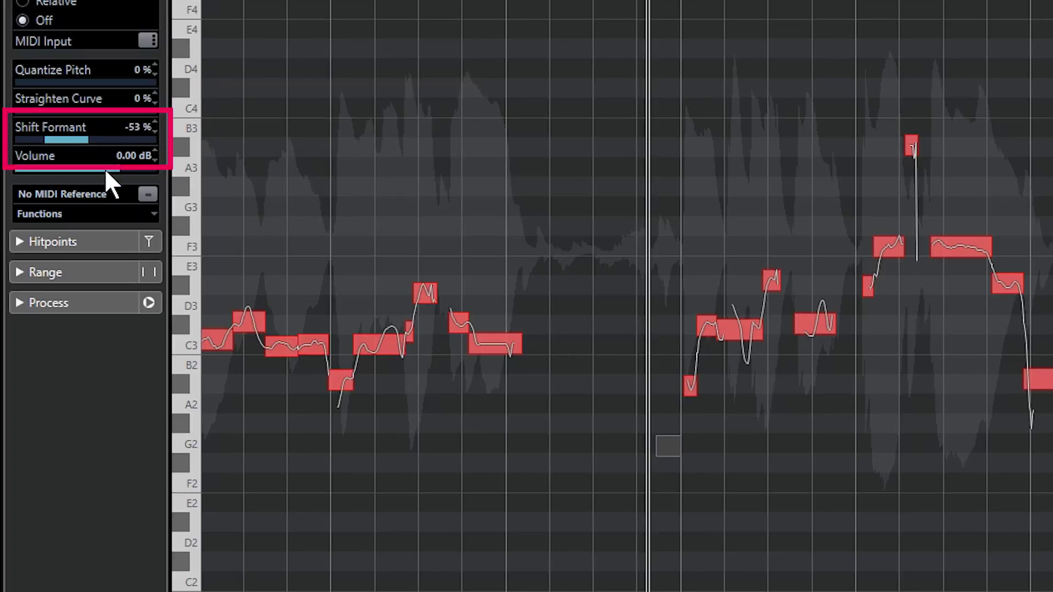
pyautogui.moveTo(117, 137); pyautogui.dragTo(137, 137)
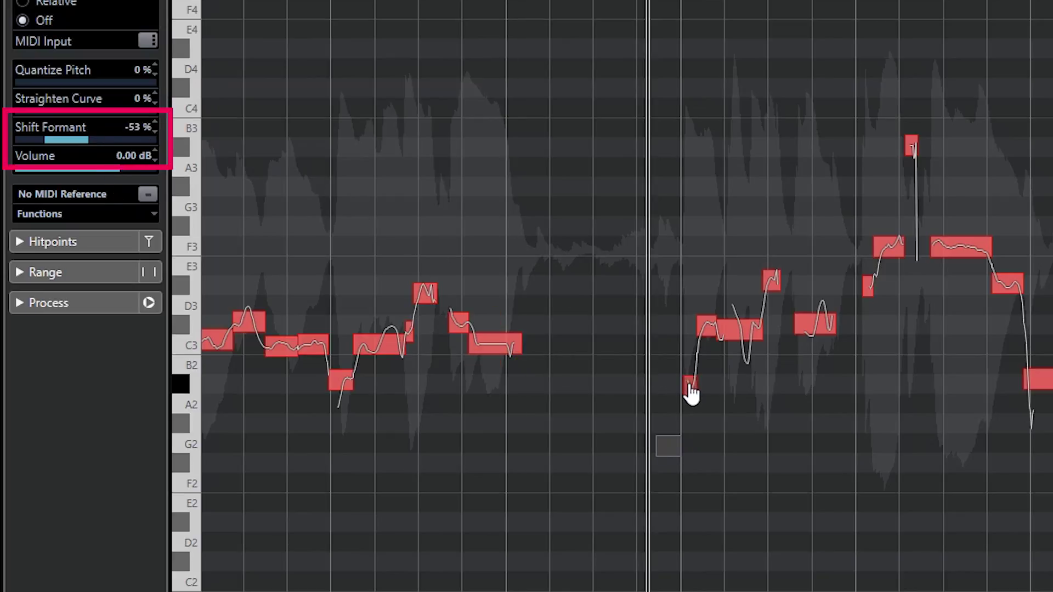
# Select the notes within bar 82 one by one to check the Shift Formant value of each
pyautogui.click(709, 332)
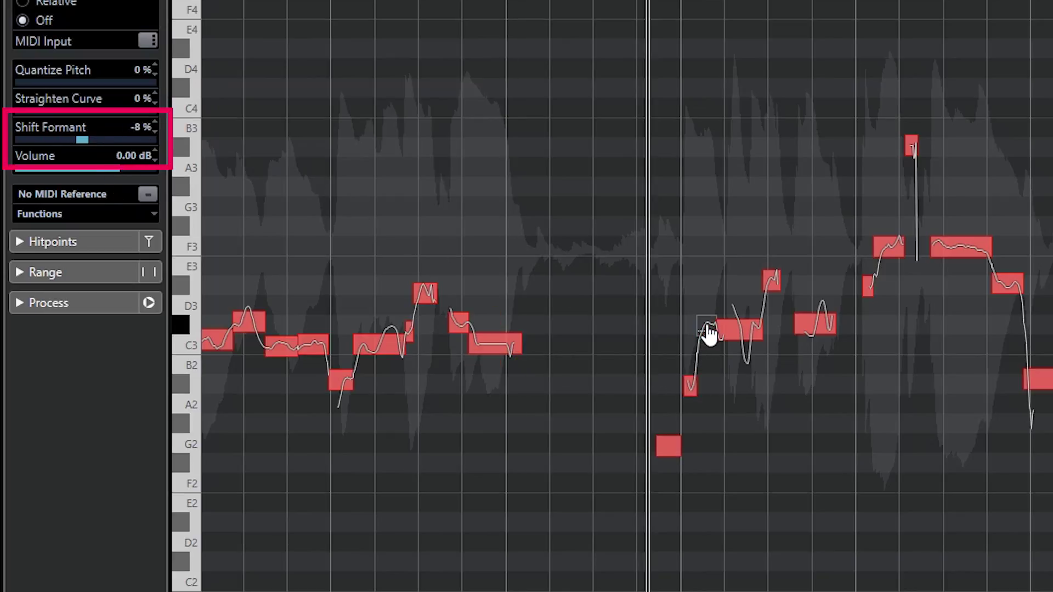
pyautogui.click(738, 339)
pyautogui.click(739, 339)
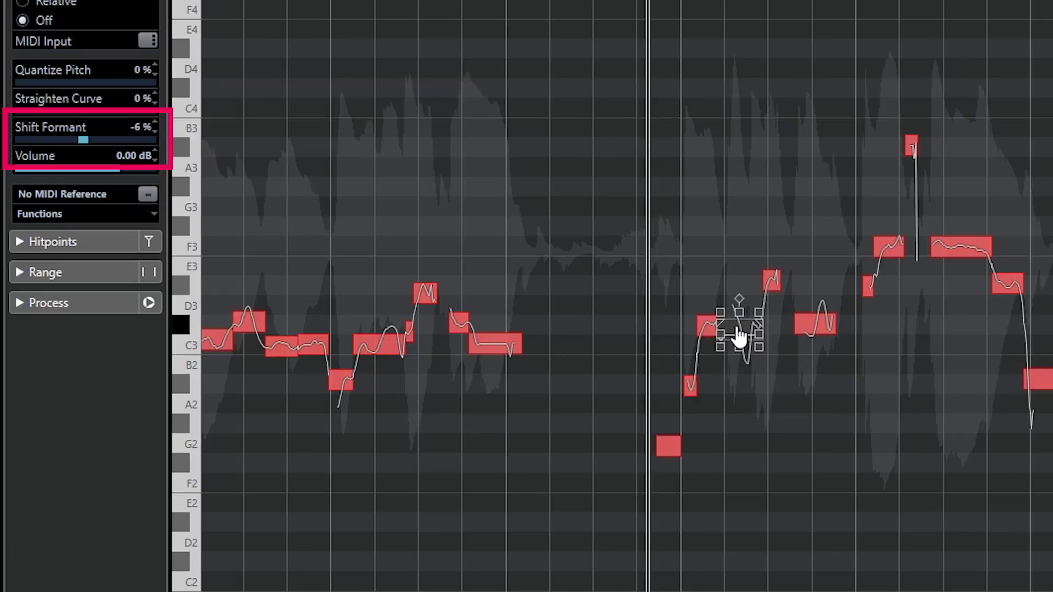
pyautogui.click(775, 287)
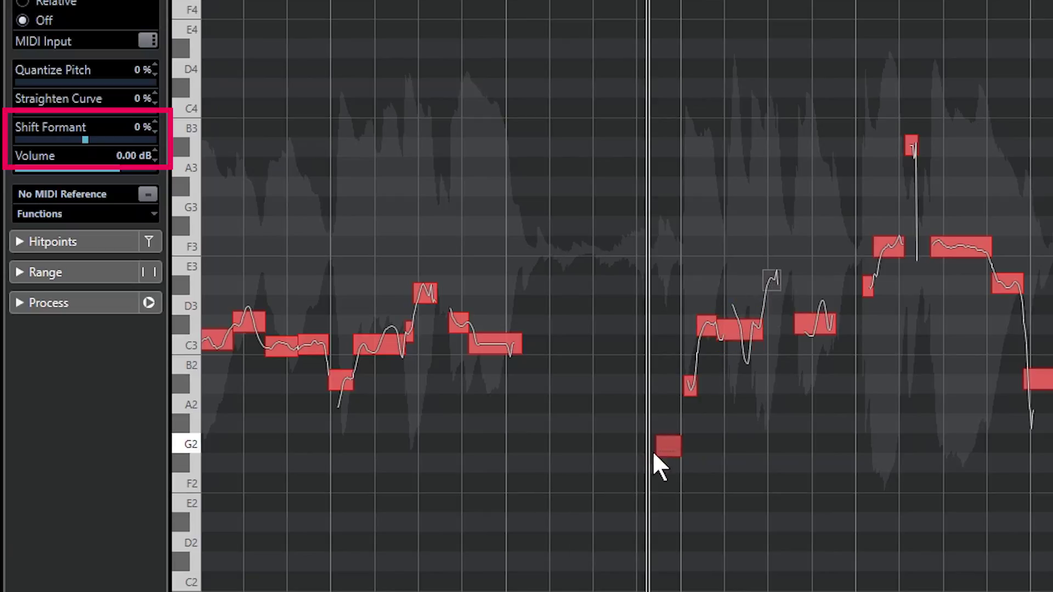
pyautogui.click(816, 329)
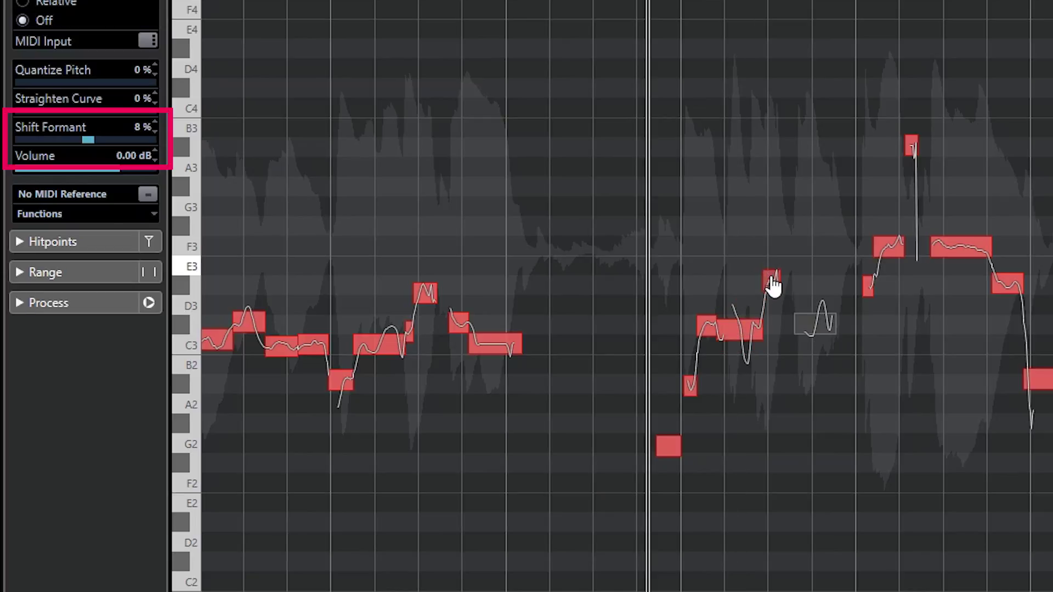
# Compare the Shift Formant values of the last note in bar 82, the rising notes after bar 83 and the peak note
pyautogui.hotkey('ctrl', 'z')
pyautogui.hotkey('ctrl', 'shift', 'z')
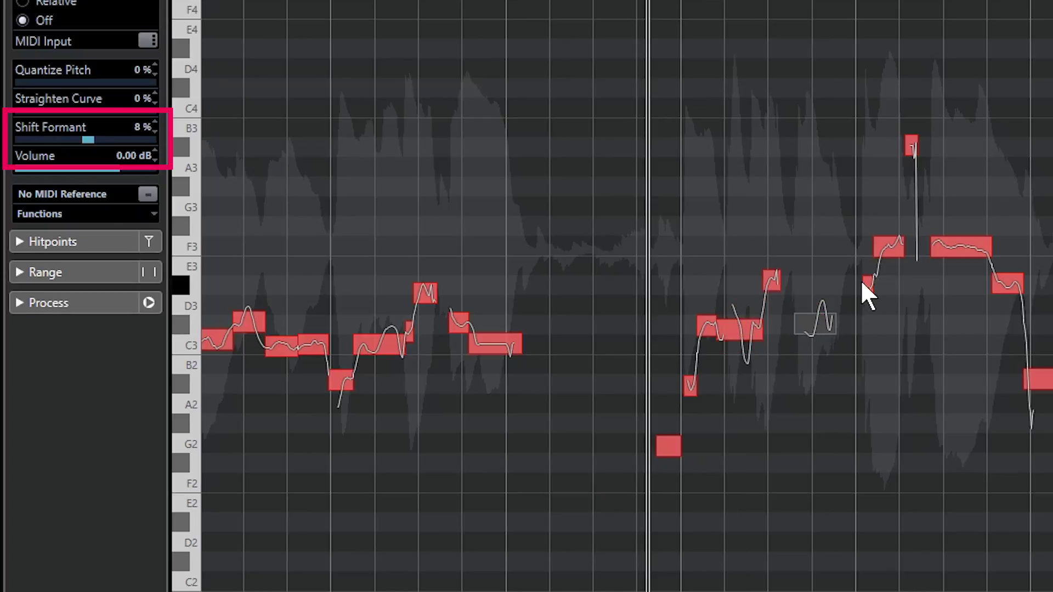
pyautogui.hotkey('ctrl', 'z')
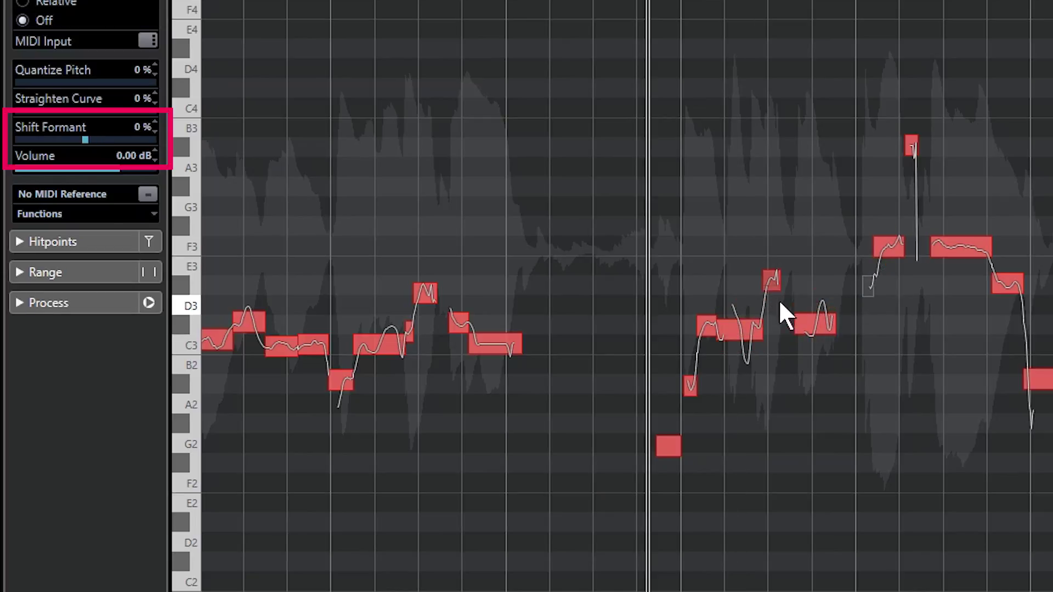
pyautogui.hotkey('ctrl', 'shift', 'z')
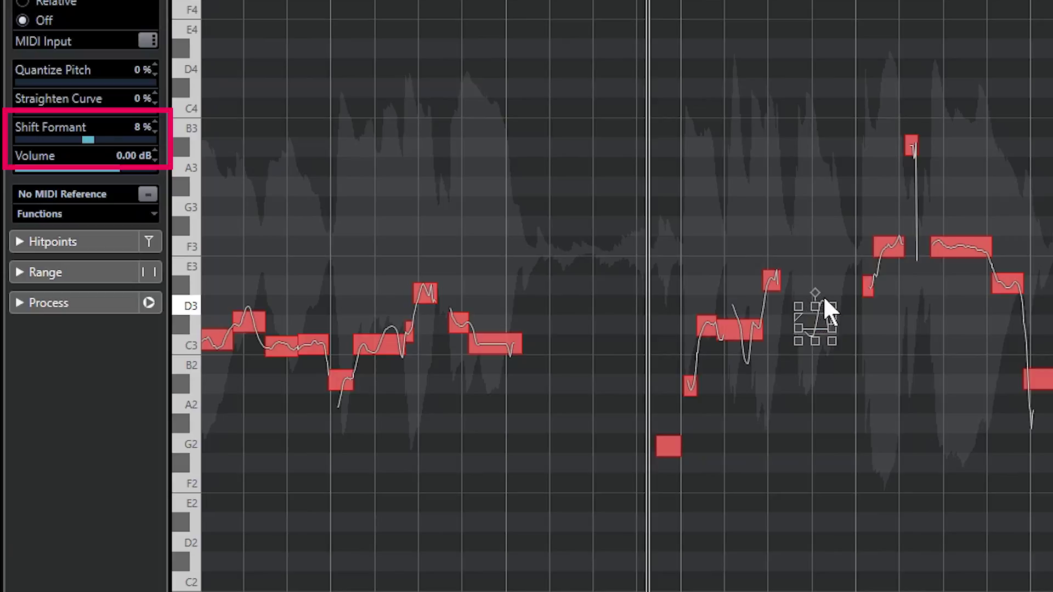
pyautogui.click(880, 252)
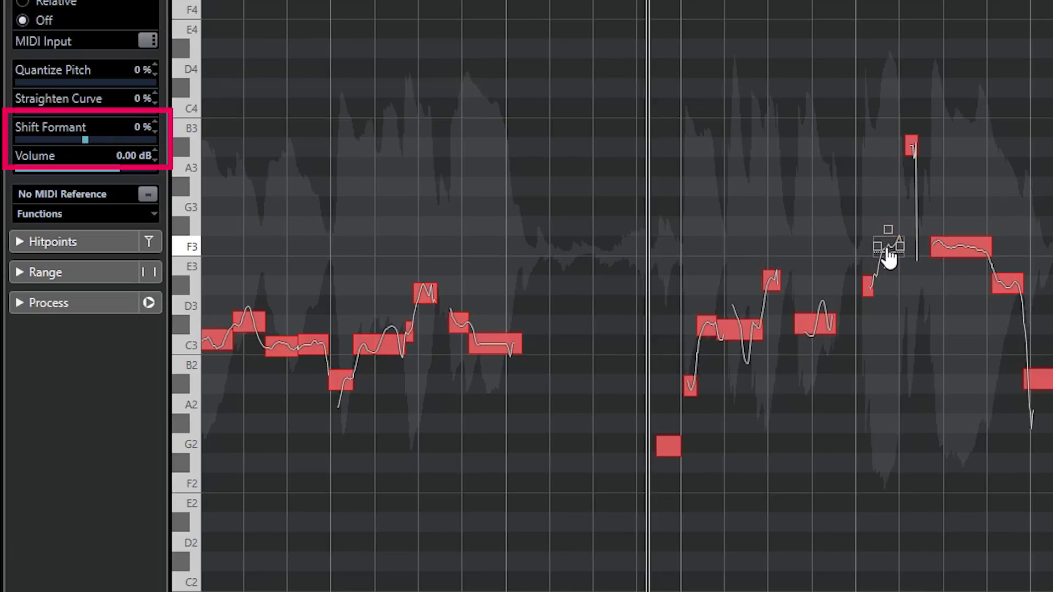
pyautogui.click(910, 147)
pyautogui.click(913, 151)
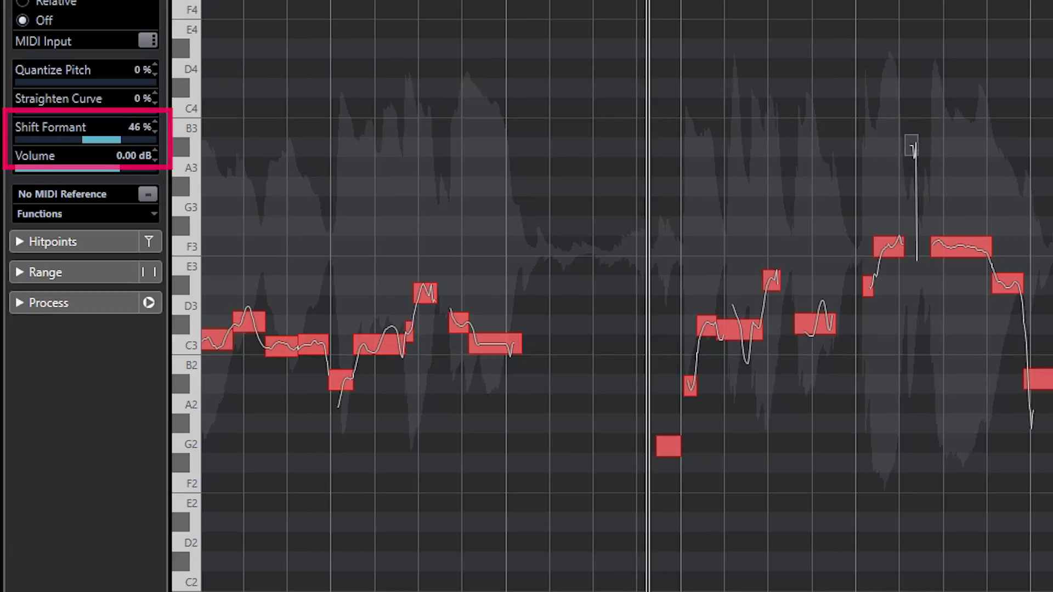
# Play the phrase through bar 83 and select the long F3 note after the peak to check its Shift Formant
pyautogui.click(893, 253)
pyautogui.click(870, 377)
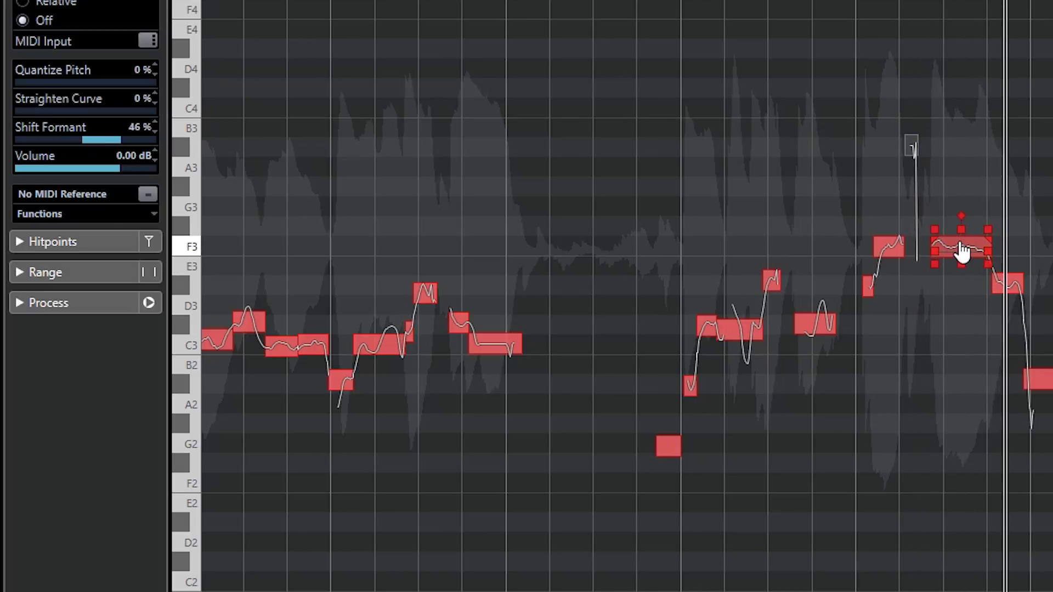
pyautogui.click(941, 257)
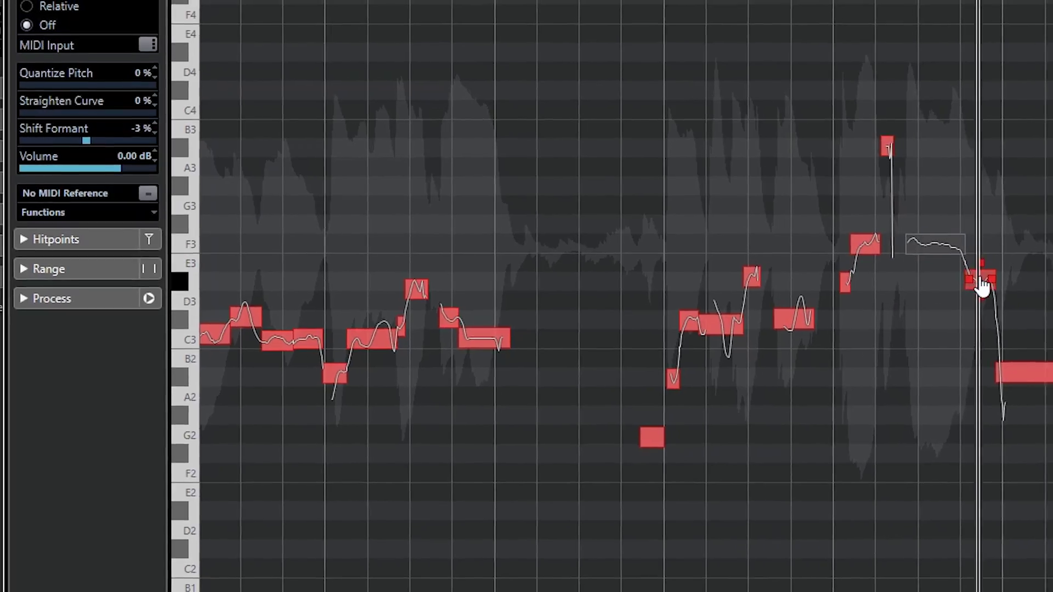
# Select the note after the long F3 note and the long A#2 note to check their Shift Formant, and play the vocal from bar 82
pyautogui.click(1006, 284)
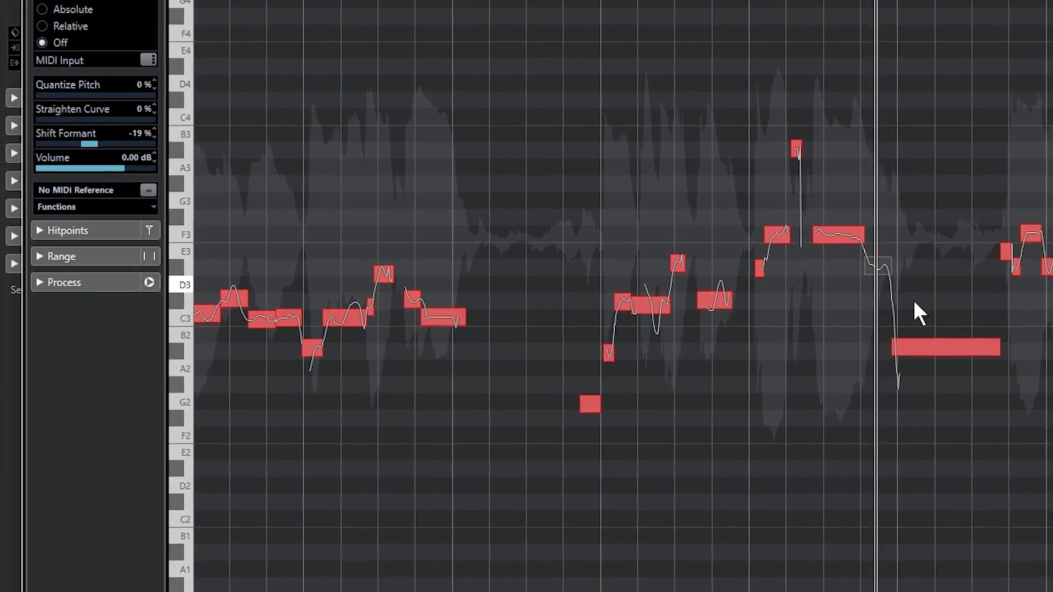
pyautogui.click(922, 349)
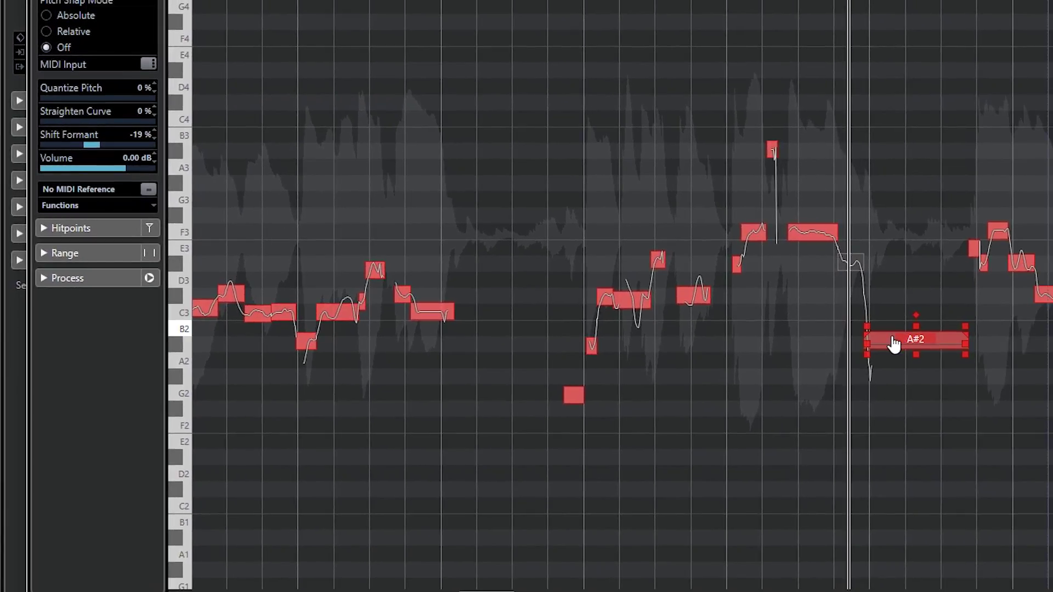
pyautogui.press('Delete')
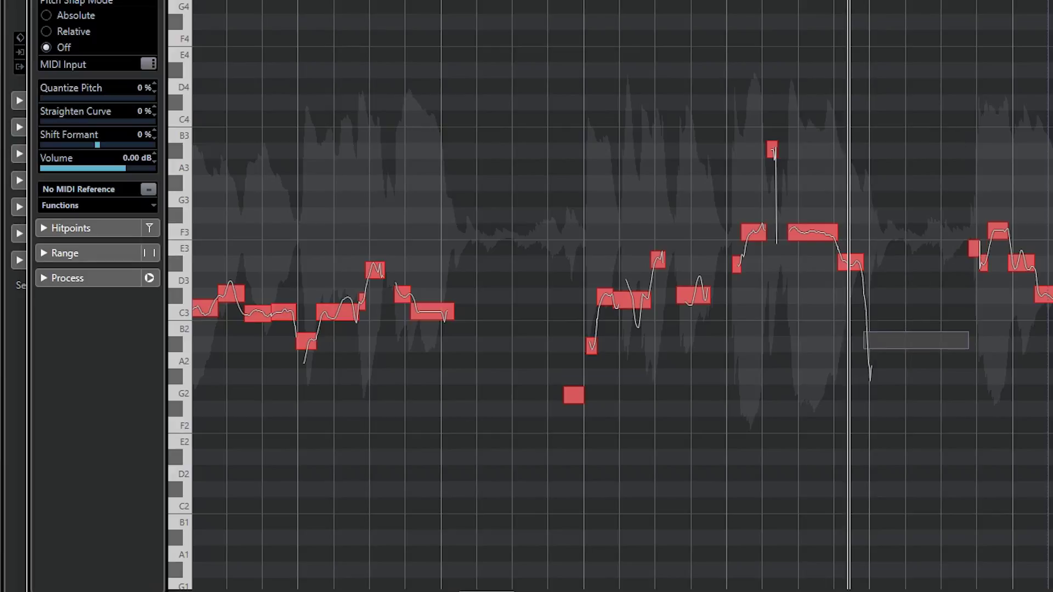
pyautogui.press('space')
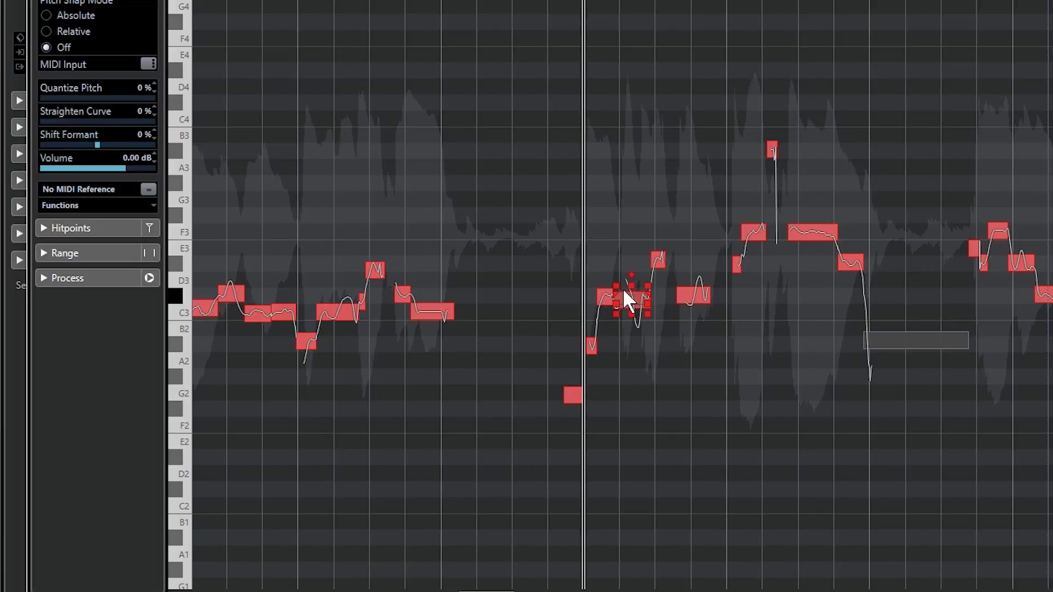
pyautogui.press('space')
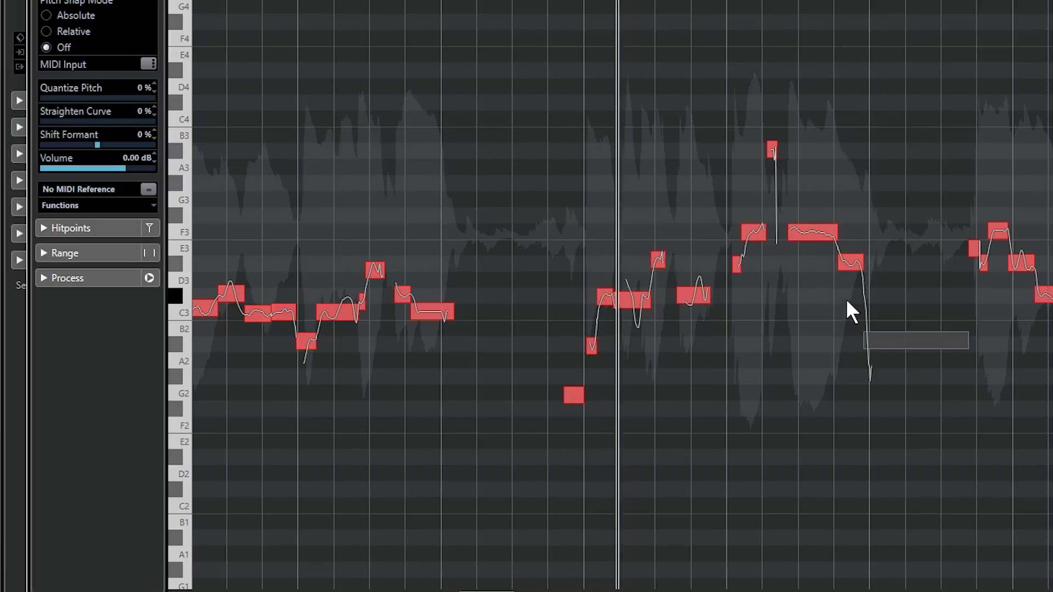
pyautogui.click(884, 167)
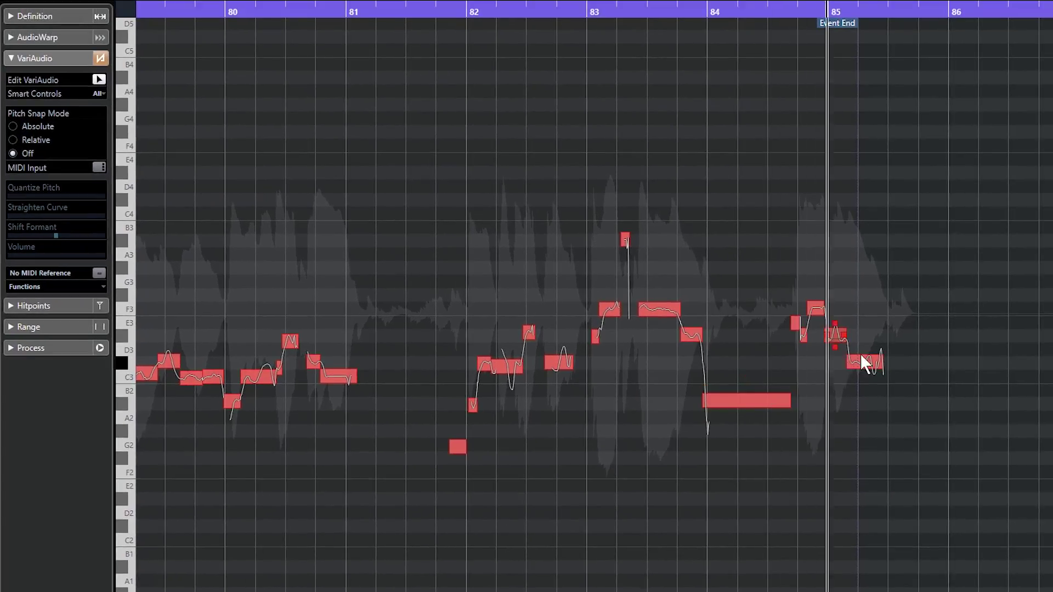
# Select all notes of the last phrase around bar 85 to check their Shift Formant, and play the vocal from bar 84
pyautogui.moveTo(790, 254); pyautogui.dragTo(884, 383)
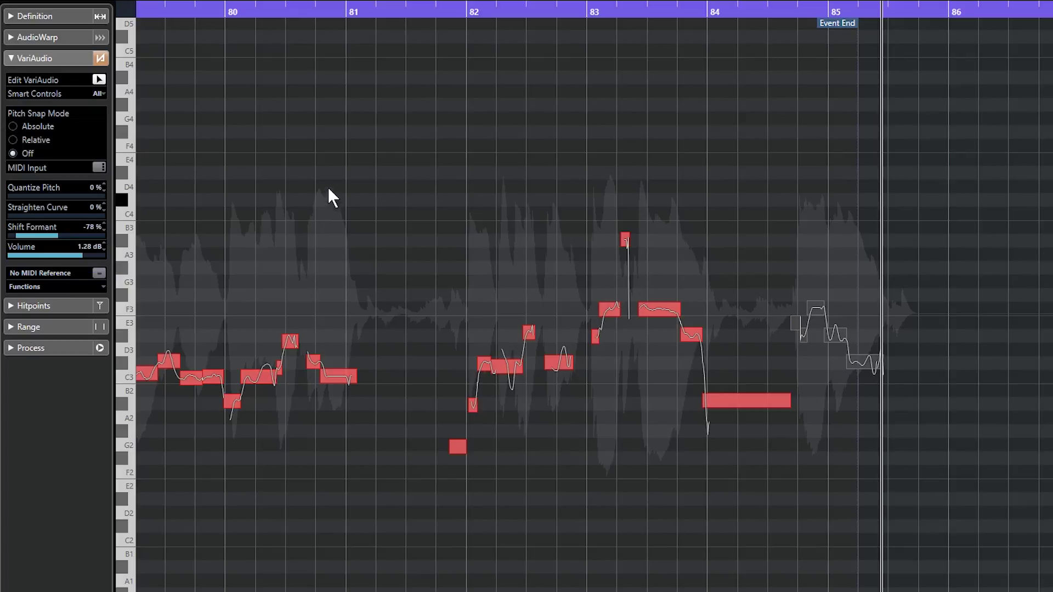
pyautogui.click(708, 12)
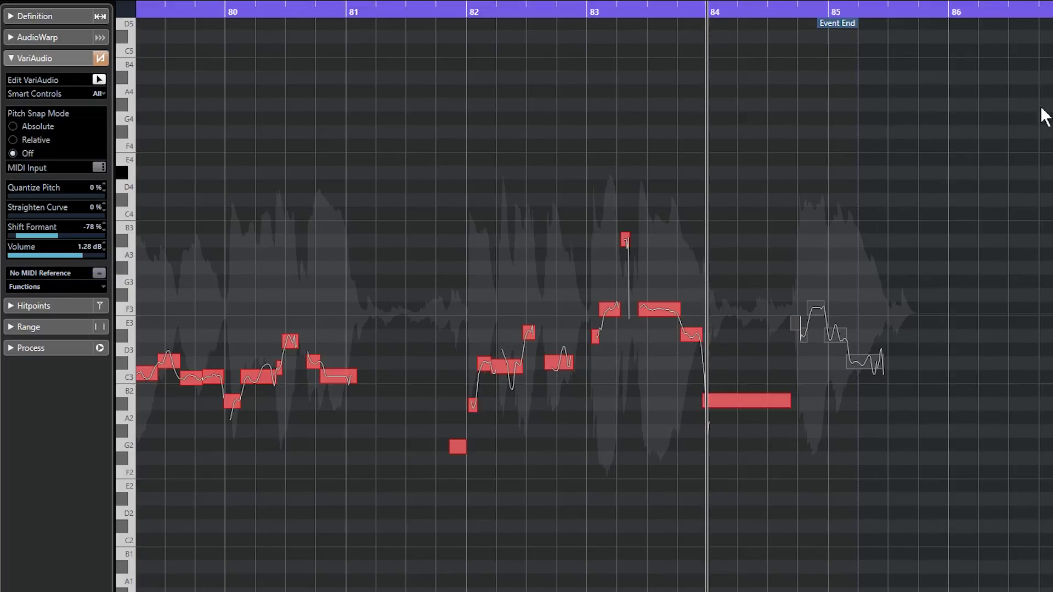
pyautogui.click(877, 218)
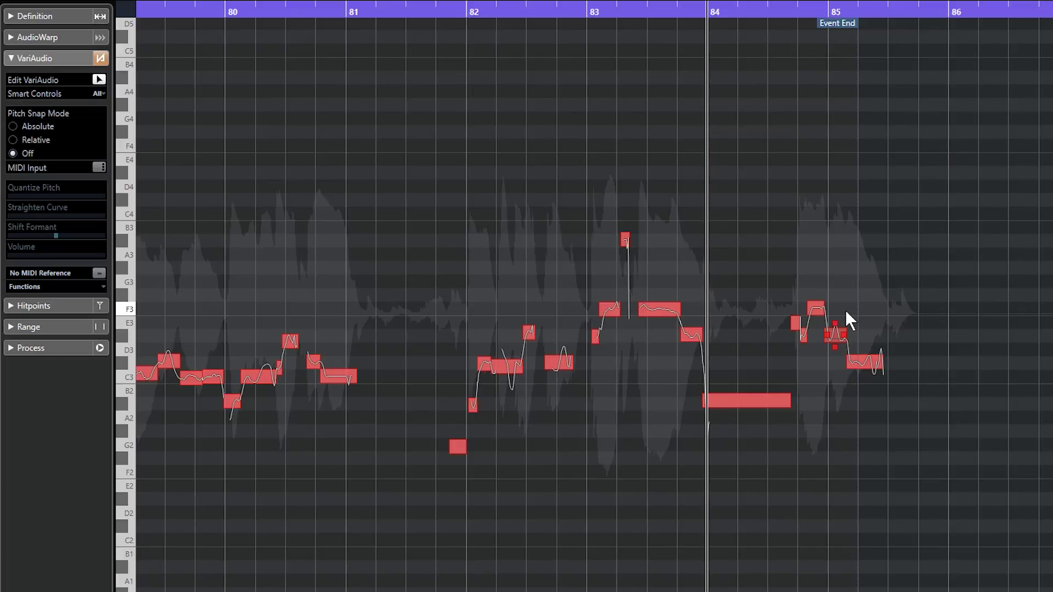
pyautogui.press('space')
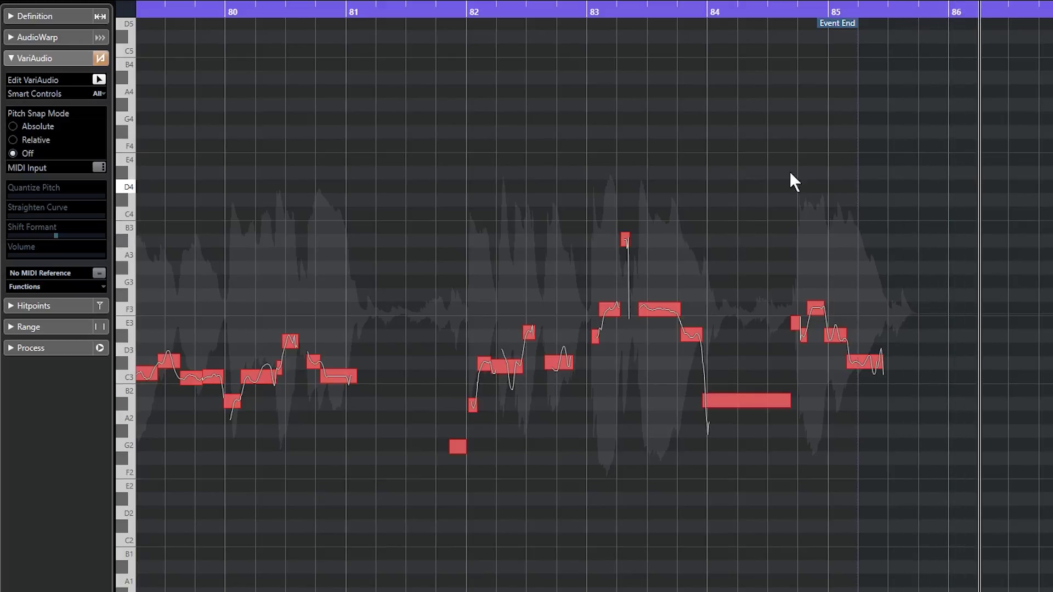
pyautogui.click(774, 11)
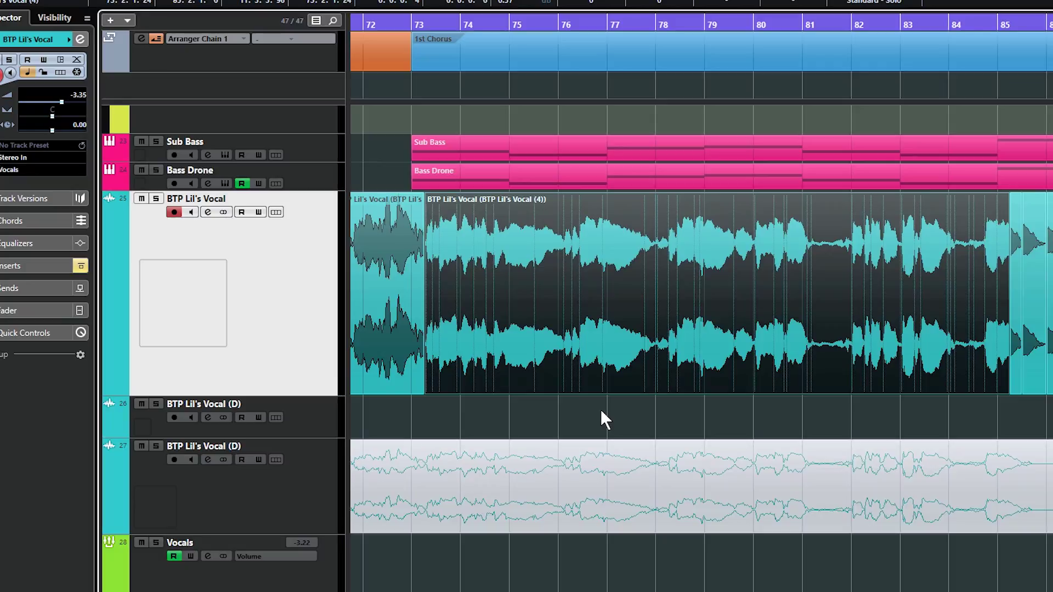
# Switch to the House-69 Radio Edit project, select the lower VPE2 128 BPM female vocal track and play its phrases up to bar 21
pyautogui.click(585, 377)
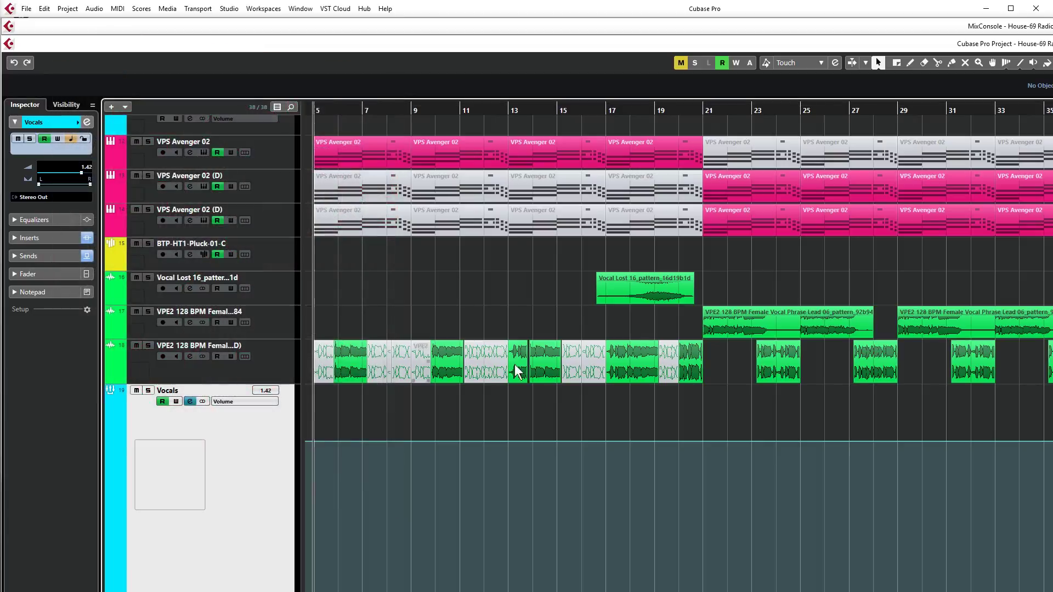
pyautogui.click(268, 361)
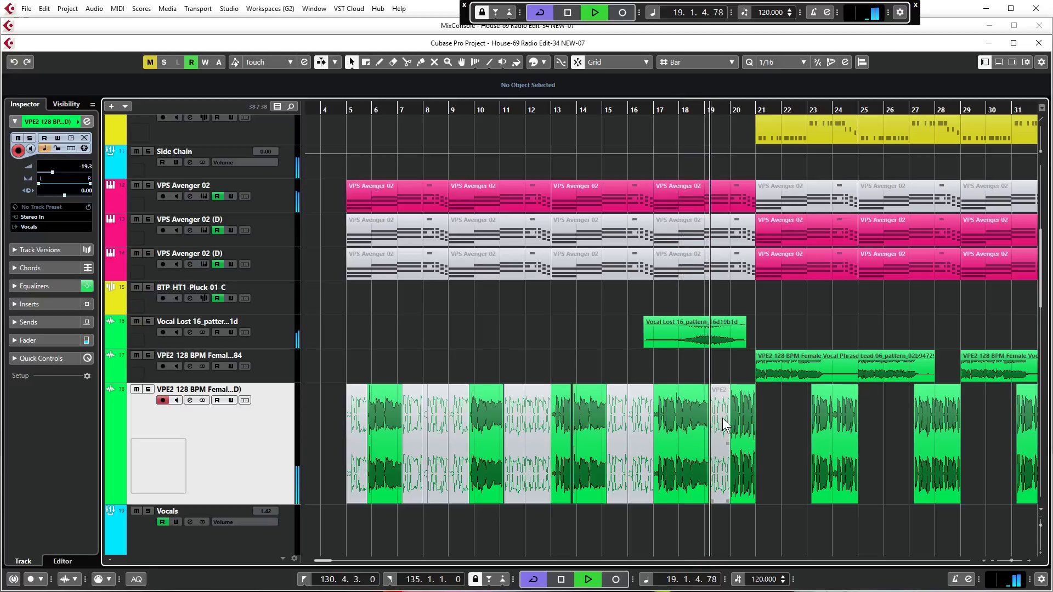
pyautogui.click(627, 357)
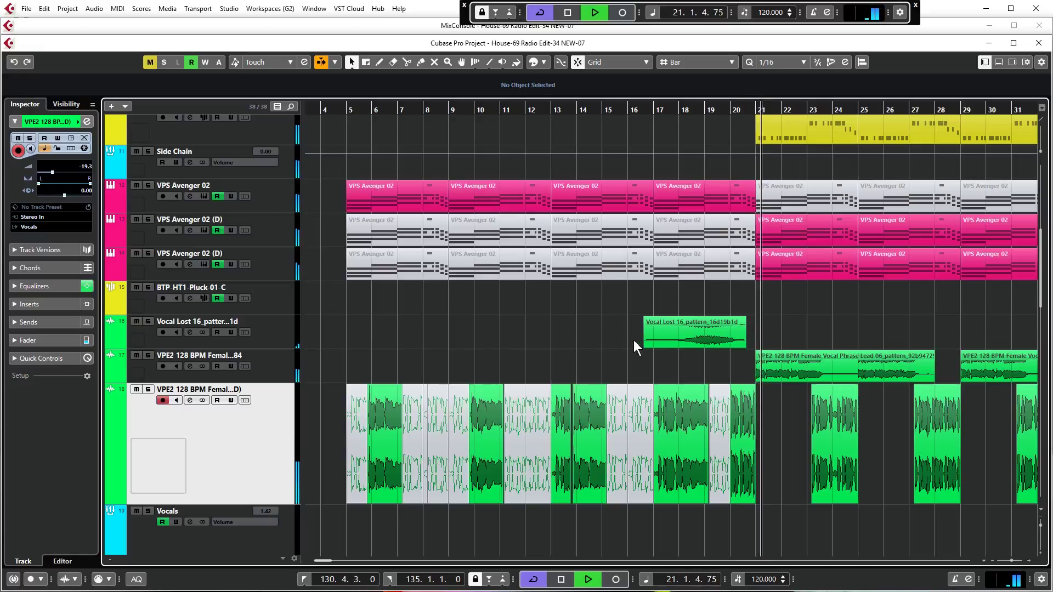
pyautogui.press('space')
pyautogui.scroll(3, 642, 270)
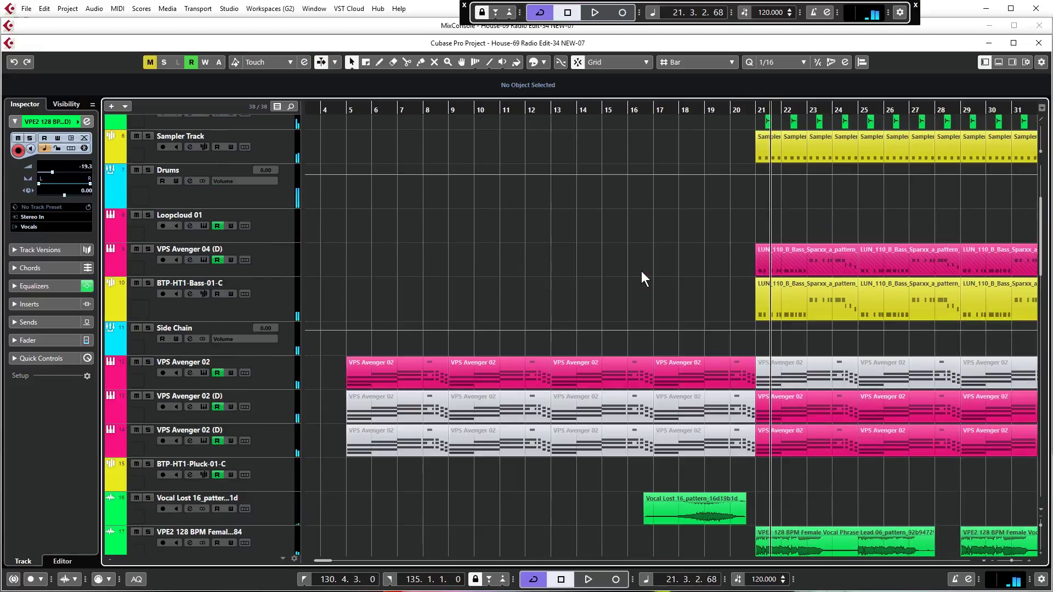
pyautogui.scroll(-3, 641, 272)
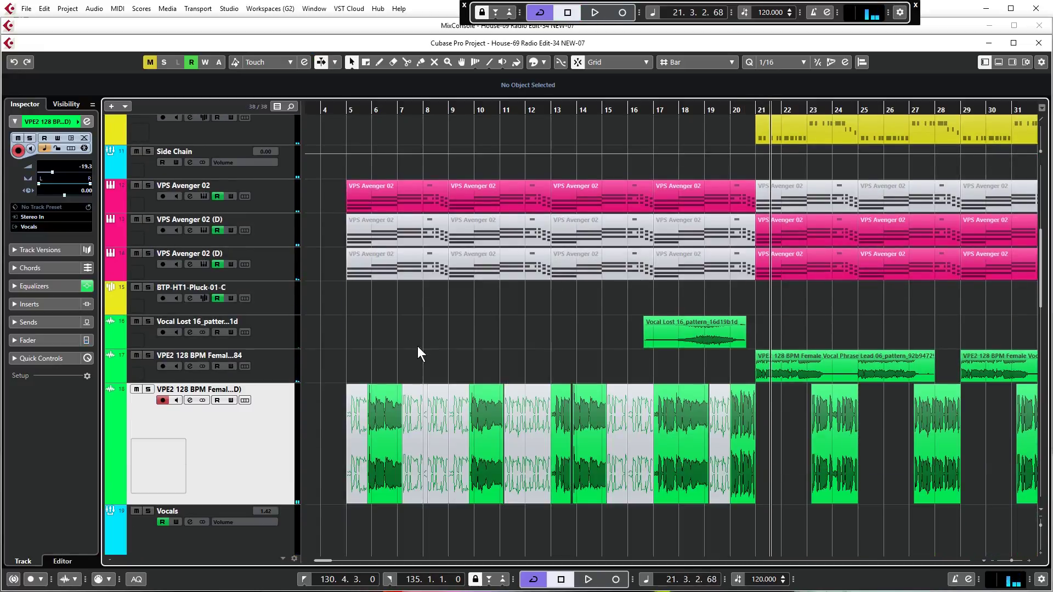
# Open the vocal event starting just before bar 6 in the Sample Editor and play it
pyautogui.doubleClick(383, 434)
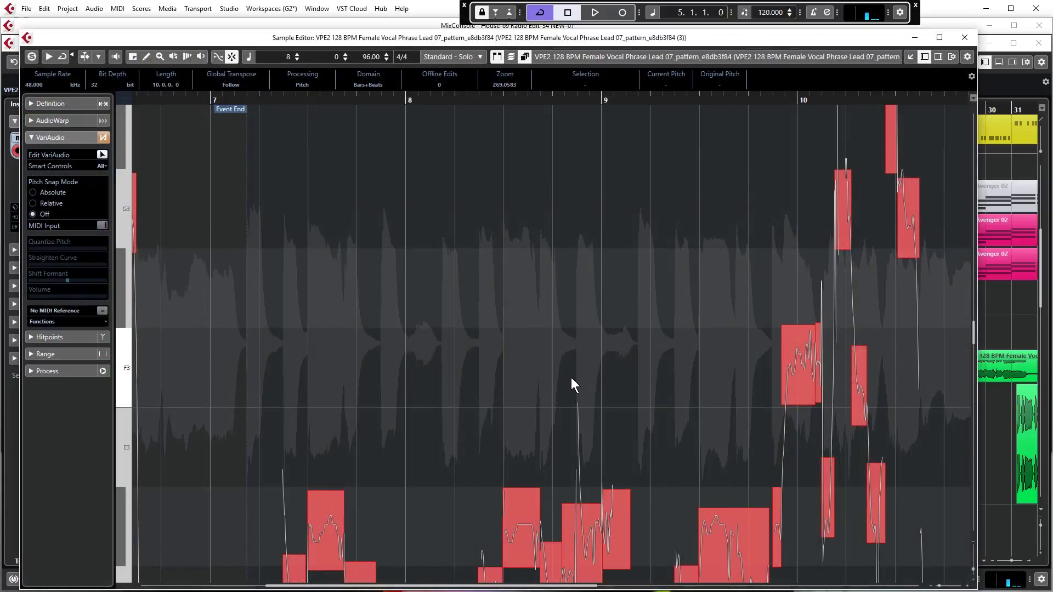
pyautogui.press('space')
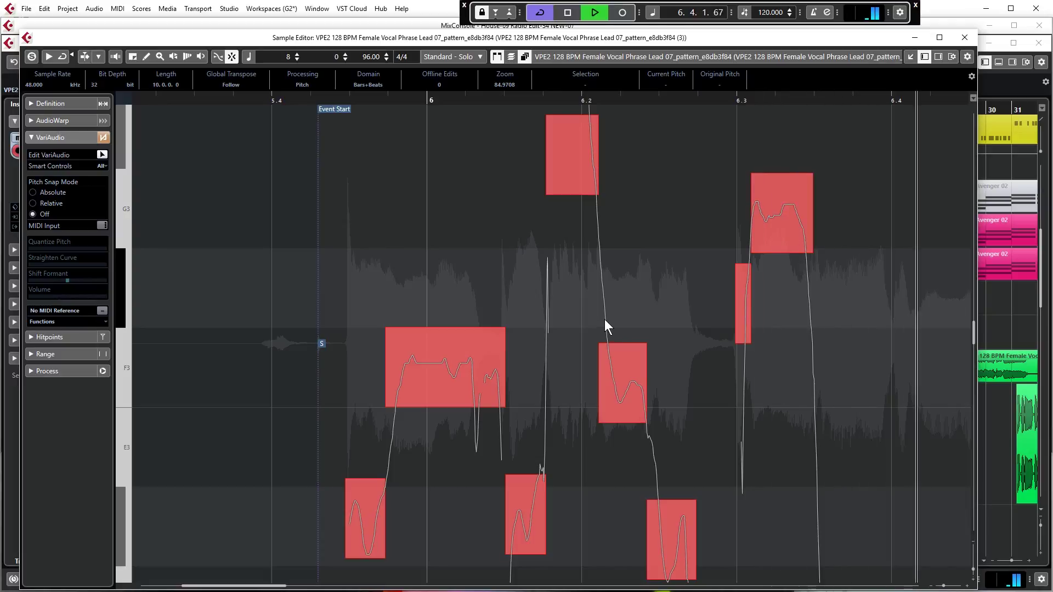
pyautogui.press('space')
# Select the F3, G#3 and G3 notes of bar 6 one by one to check their Shift Formant, and play the phrase from its start
pyautogui.click(329, 282)
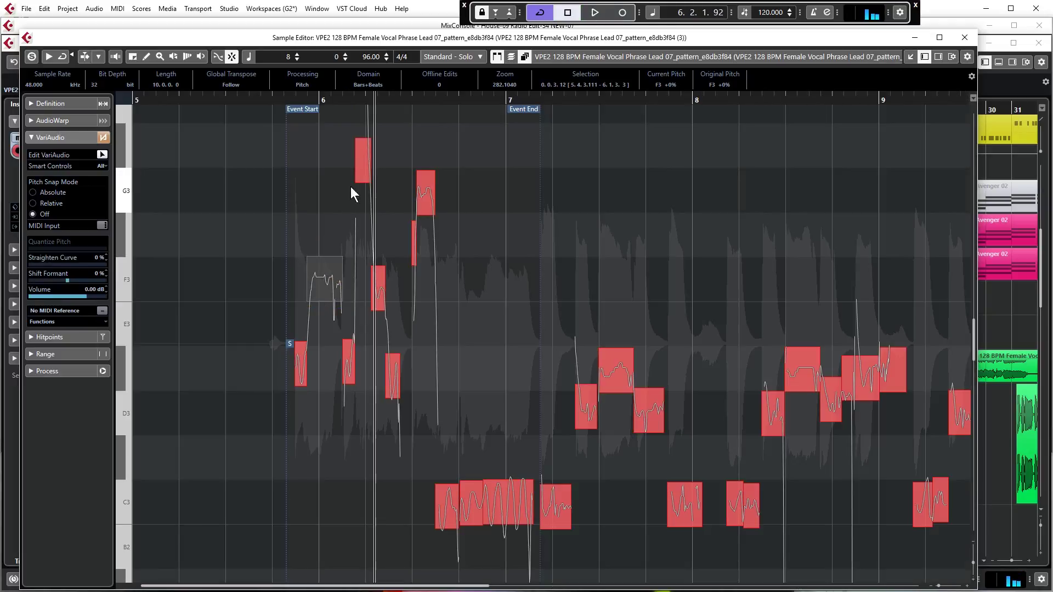
pyautogui.click(365, 155)
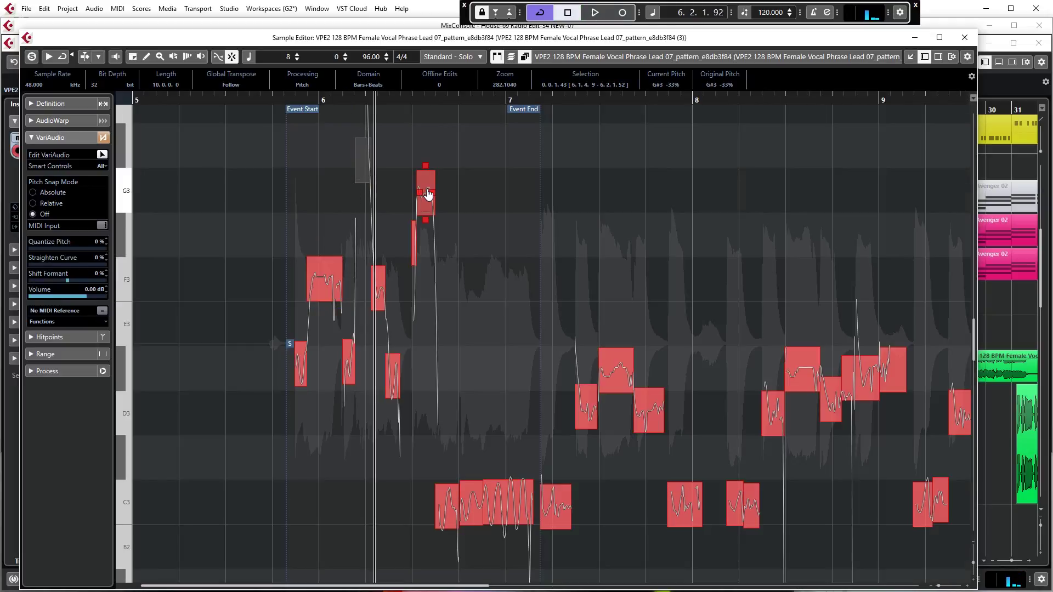
pyautogui.click(429, 194)
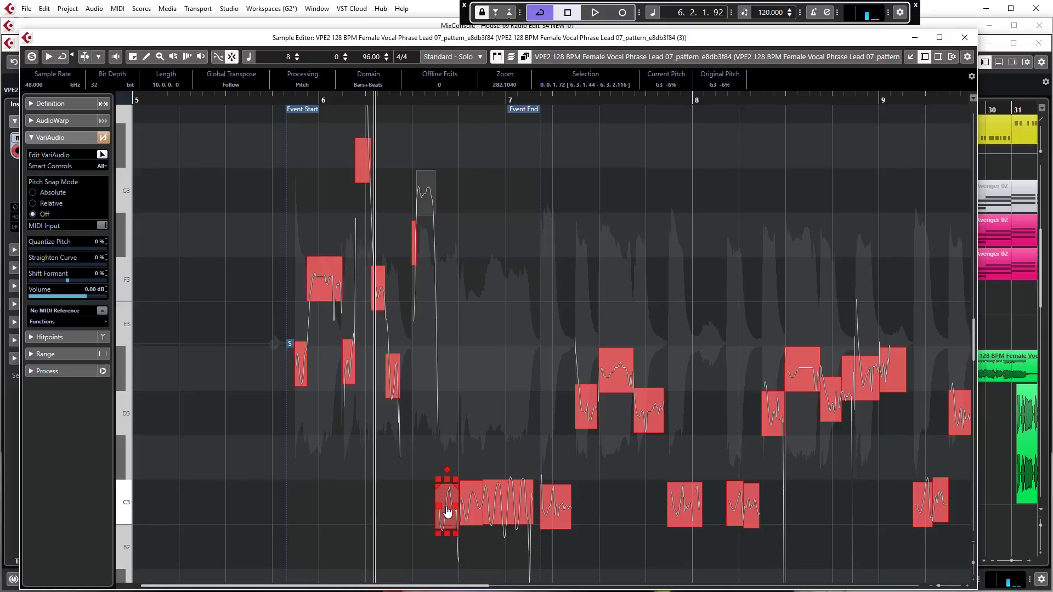
pyautogui.click(458, 417)
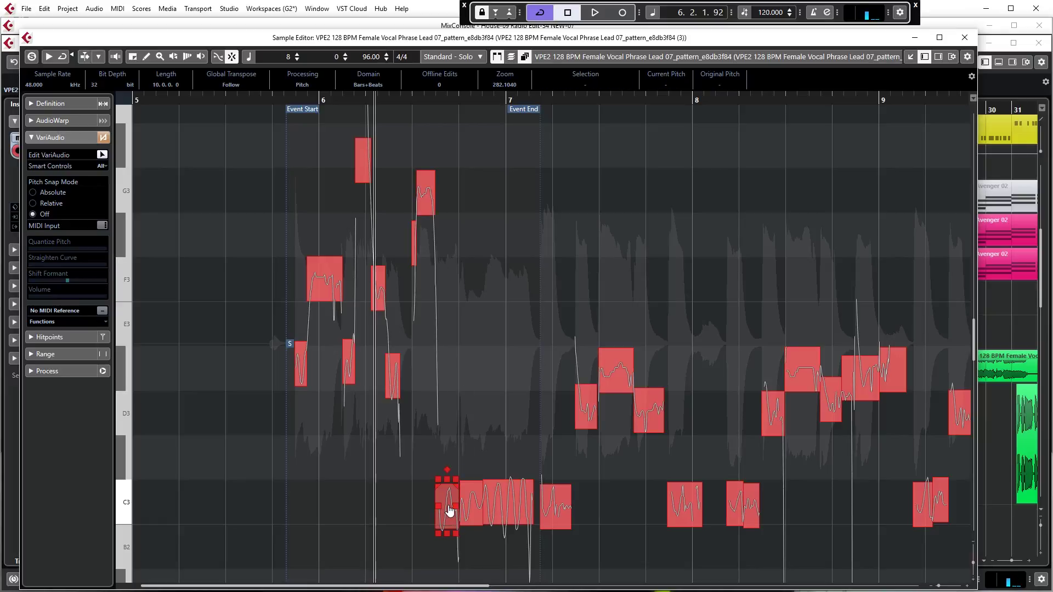
pyautogui.click(283, 99)
pyautogui.press('space')
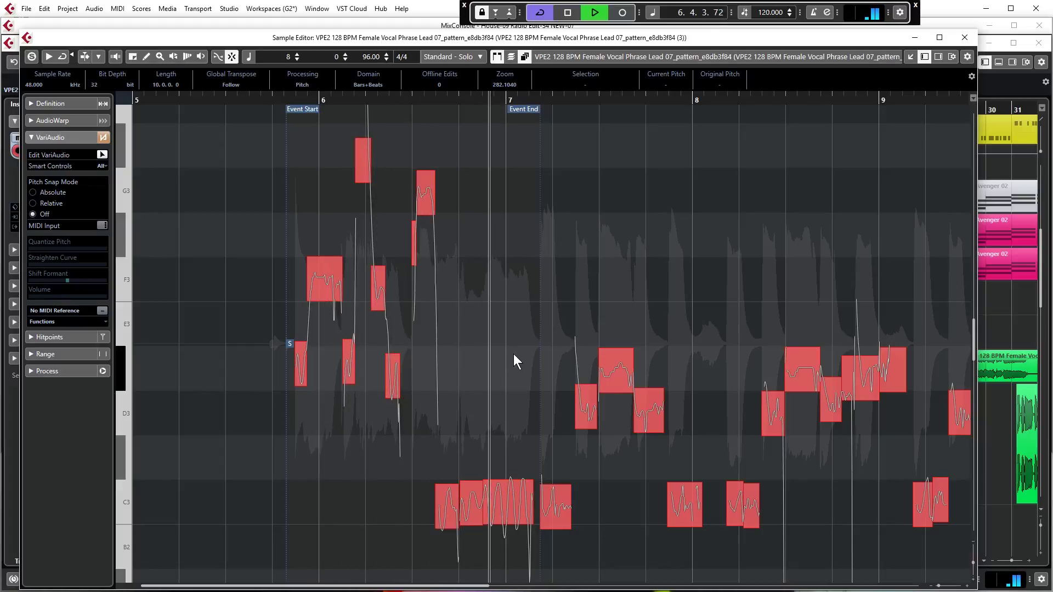
pyautogui.press('space')
# Set the Shift Formant of the long C3 note running into bar 7 to 14 % and play the phrase from 6.3
pyautogui.click(510, 499)
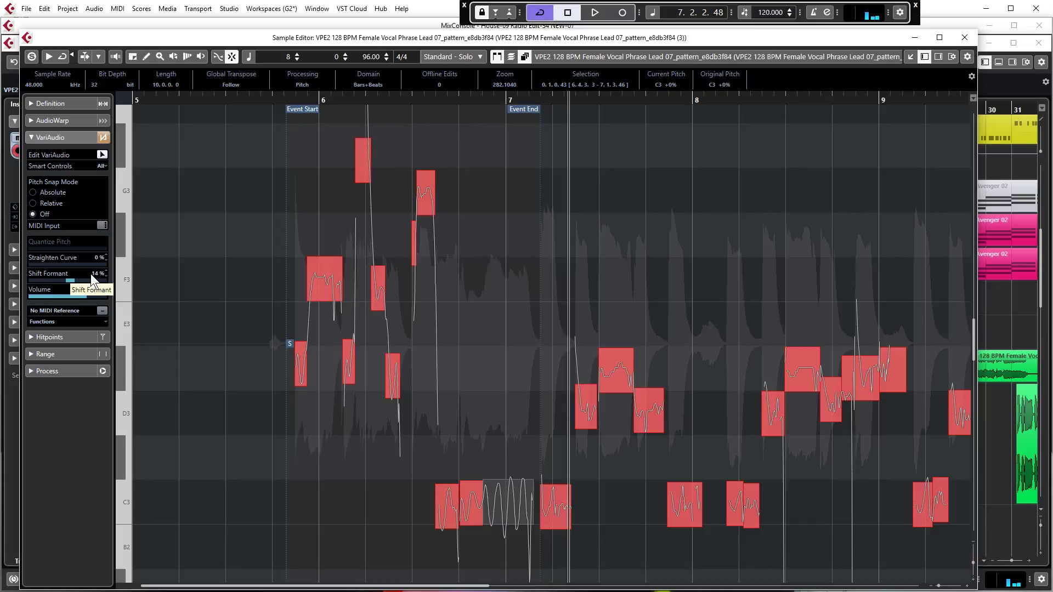
pyautogui.click(413, 103)
pyautogui.press('space')
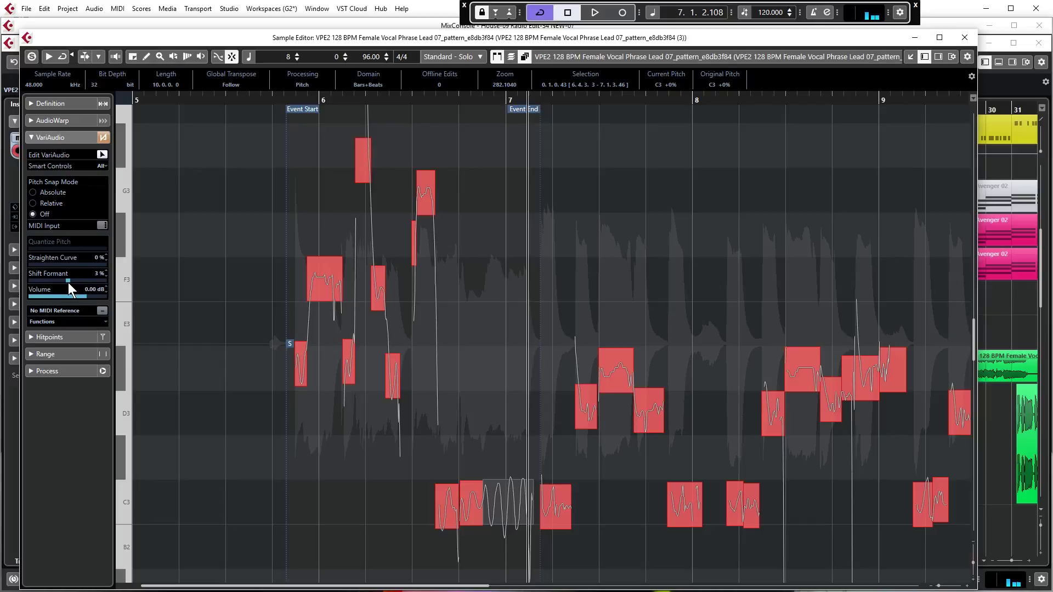
# Reset the long C3 note's Shift Formant to 0 % and play from 6.3 to compare the unshifted tone
pyautogui.click(411, 99)
pyautogui.press('space')
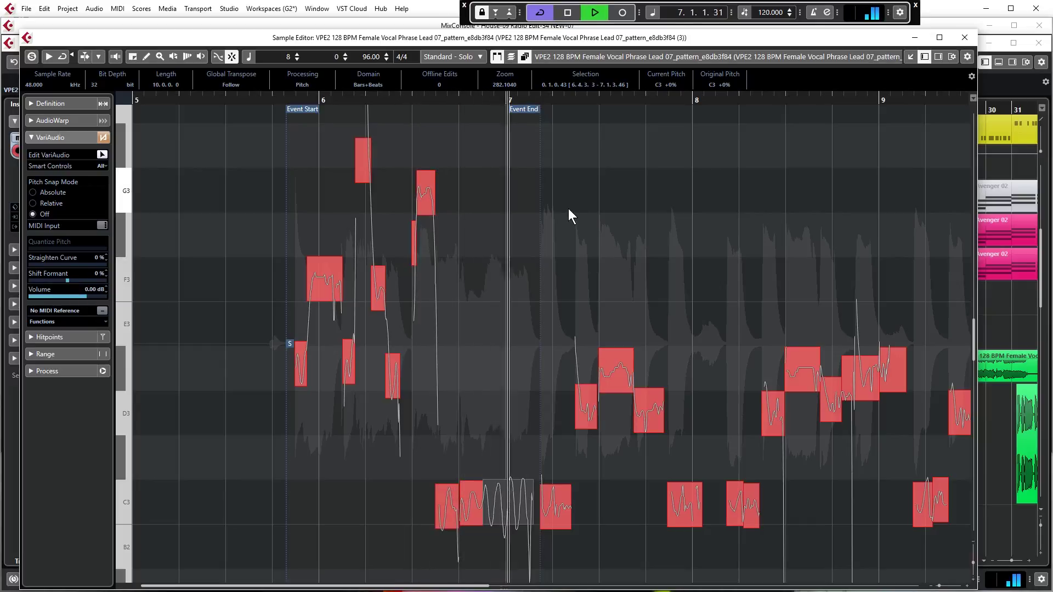
pyautogui.press('space')
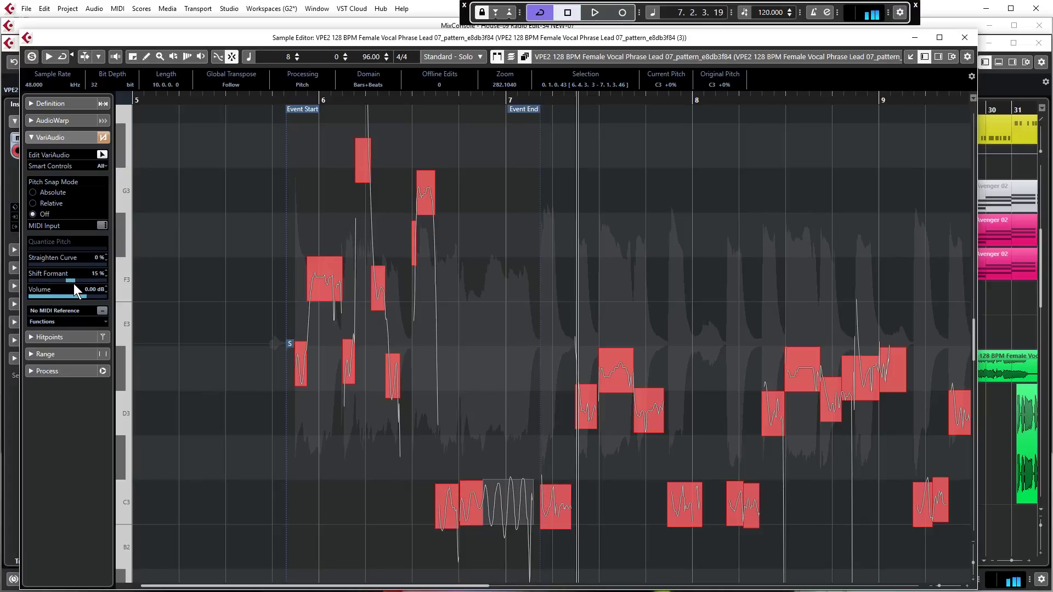
# Set the Shift Formant of the long C3 note to 15 % and audition it from 6.3
pyautogui.click(412, 99)
pyautogui.press('space')
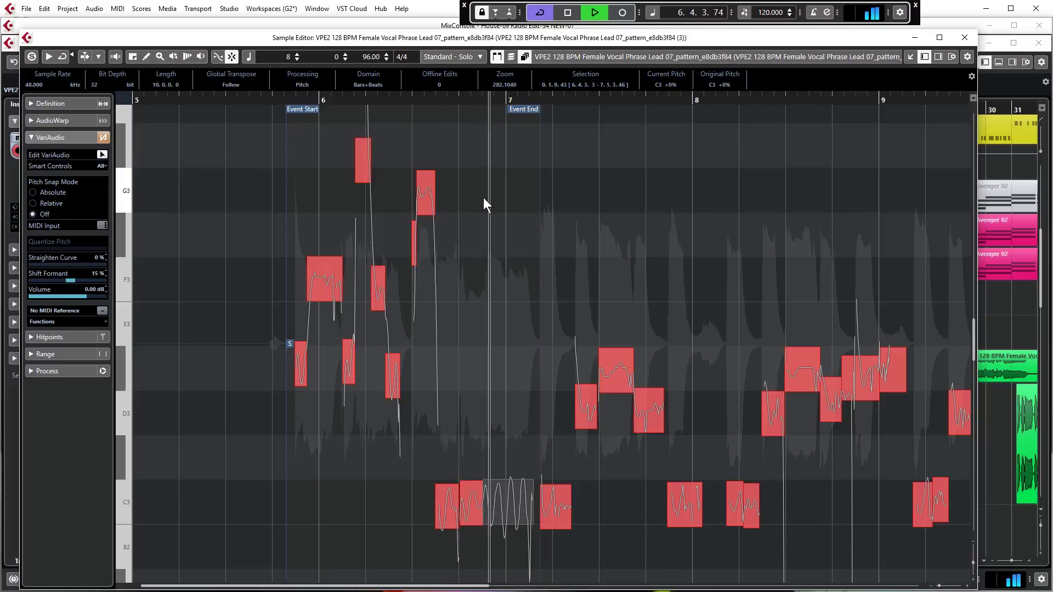
pyautogui.press('space')
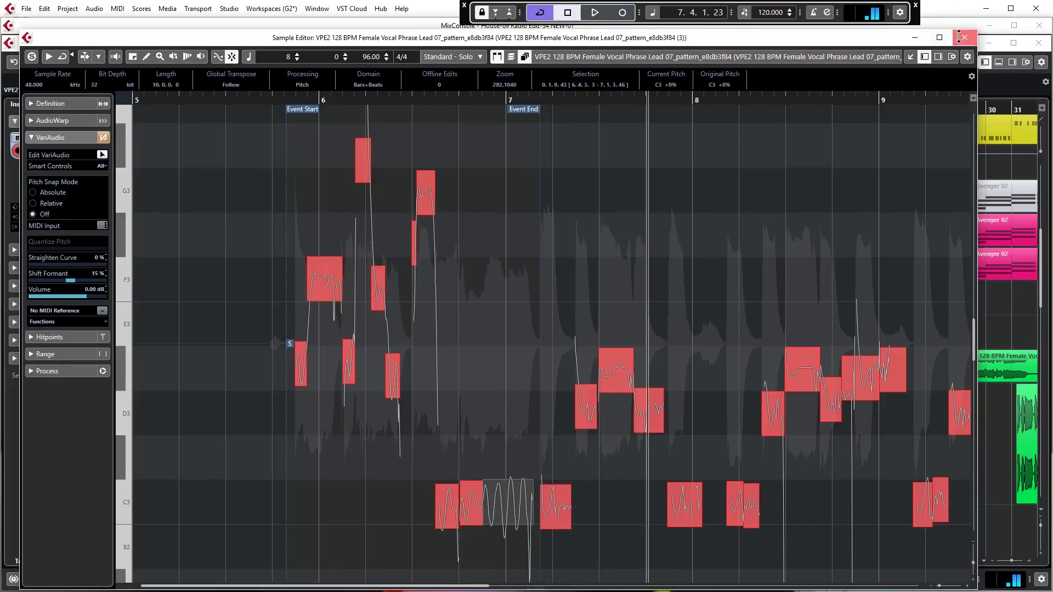
# Close the Sample Editor, start playback from bar 10 and open the vocal event around bar 10 for editing
pyautogui.click(965, 37)
pyautogui.click(473, 103)
pyautogui.press('space')
pyautogui.doubleClick(485, 413)
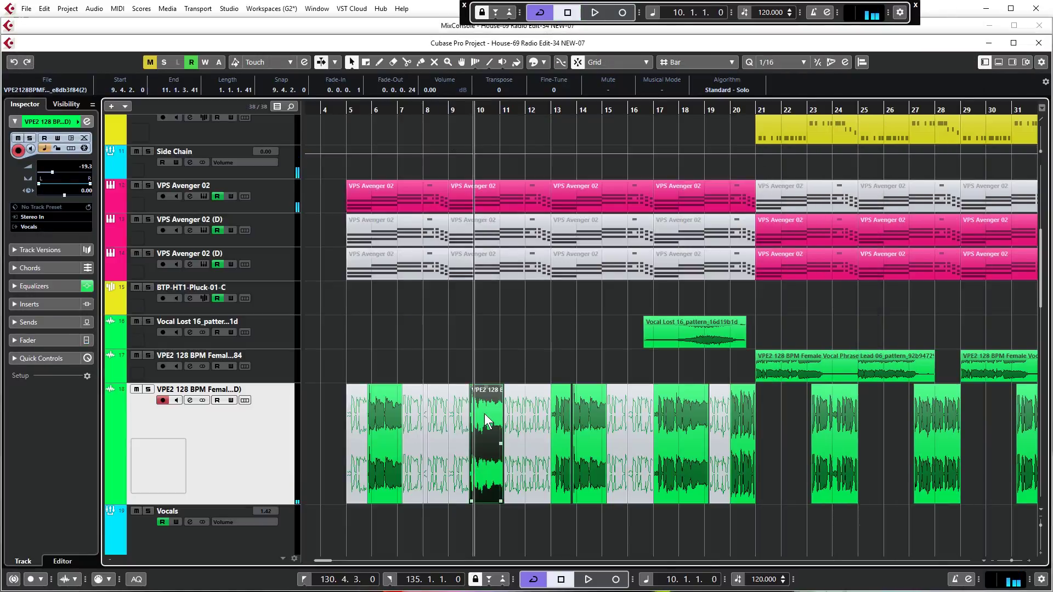
pyautogui.scroll(1, 472, 222)
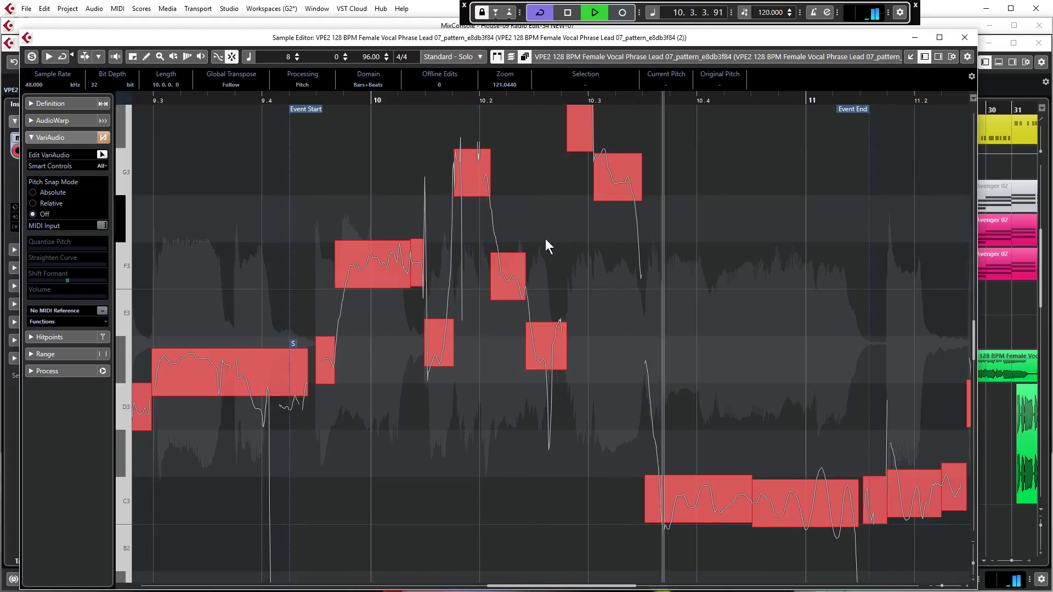
# Check the Shift Formant of the notes around the start of bar 10, and set it to 37 % on the short note just after 10.2
pyautogui.click(385, 261)
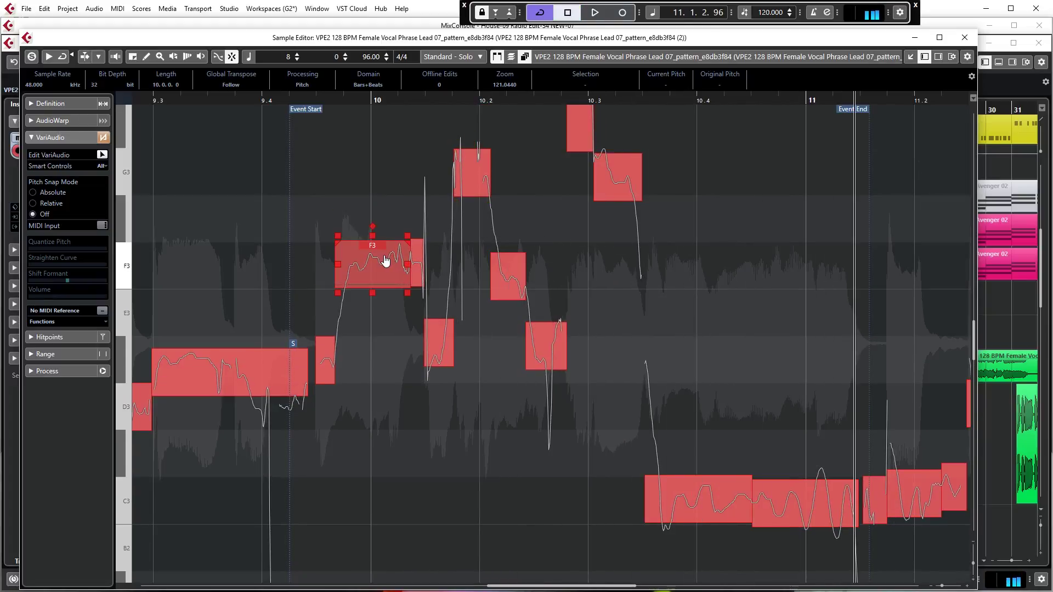
pyautogui.click(326, 358)
pyautogui.click(376, 269)
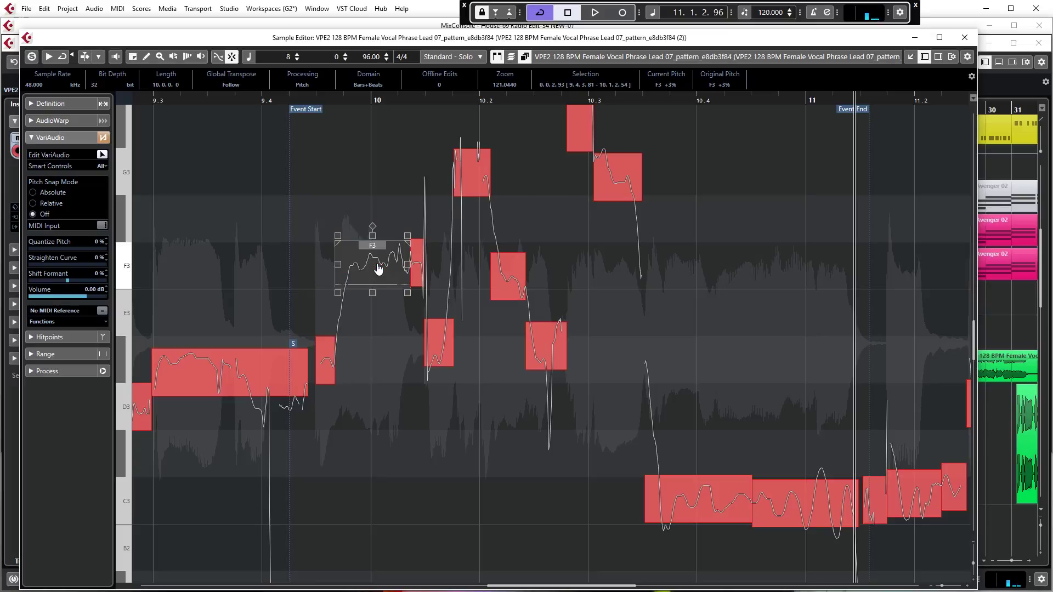
pyautogui.click(439, 343)
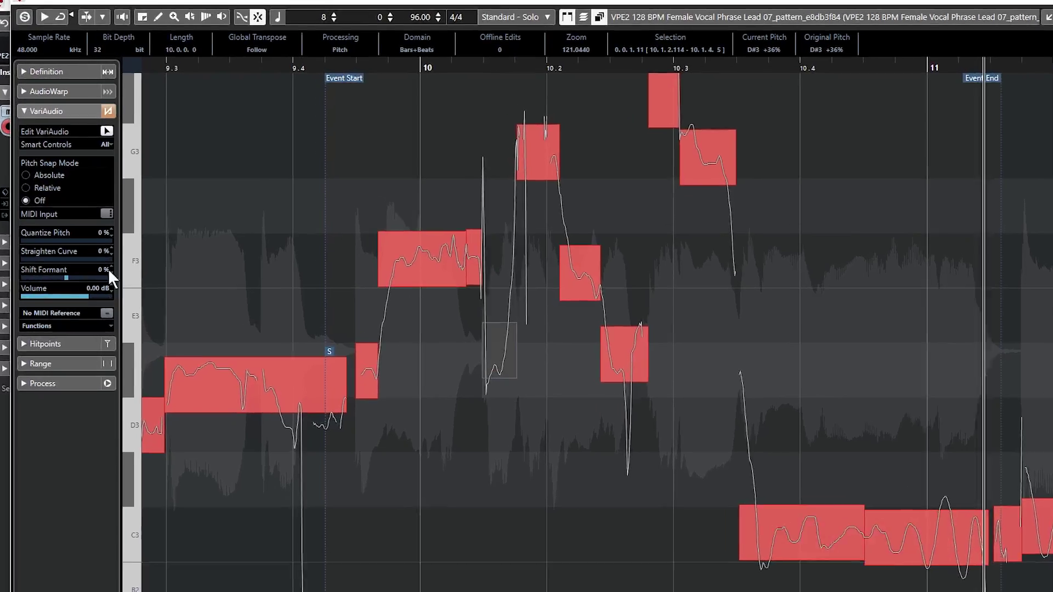
pyautogui.scroll(20, 107, 272)
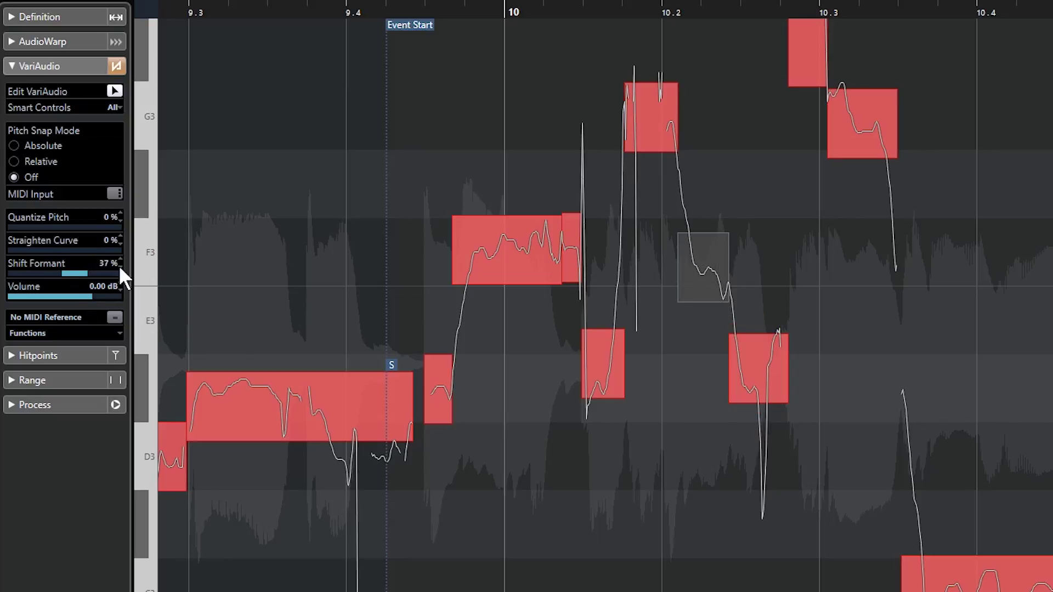
# Check the Shift Formant value of each remaining vocal note from just after 10.2 through 11.2
pyautogui.click(755, 368)
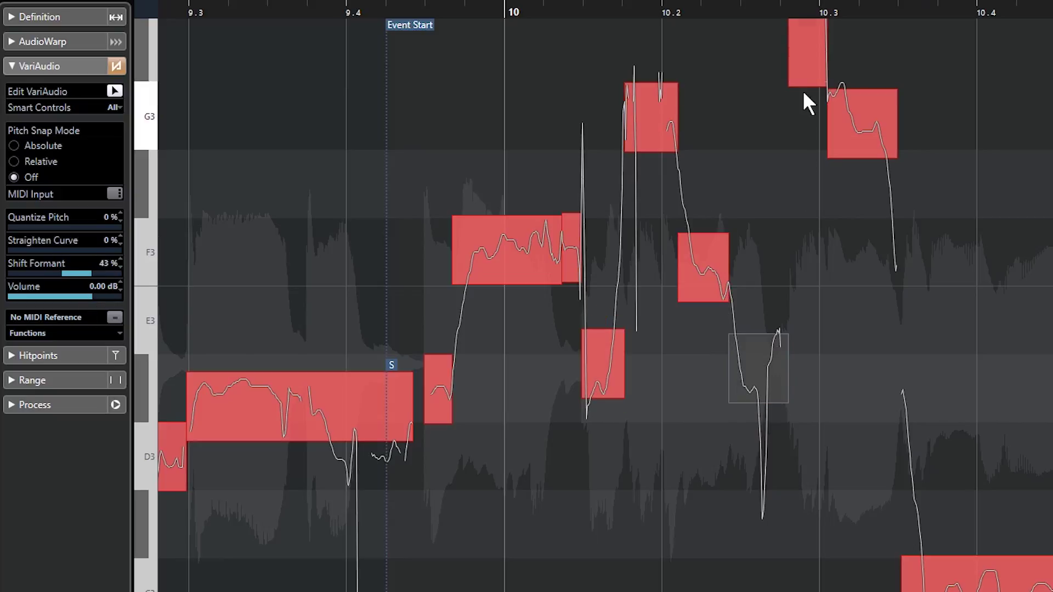
pyautogui.click(807, 73)
pyautogui.click(851, 134)
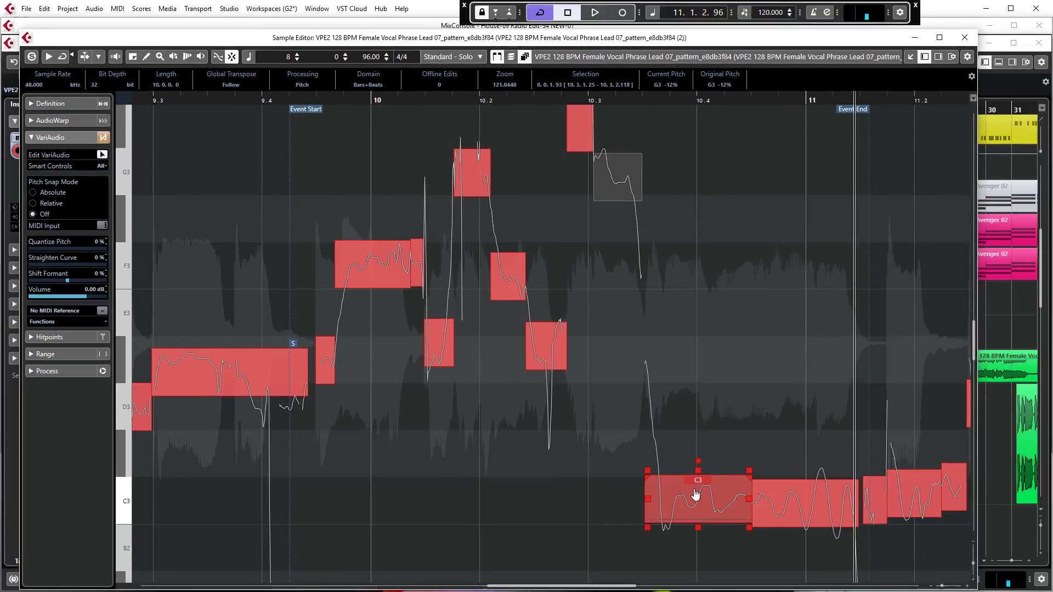
pyautogui.click(695, 495)
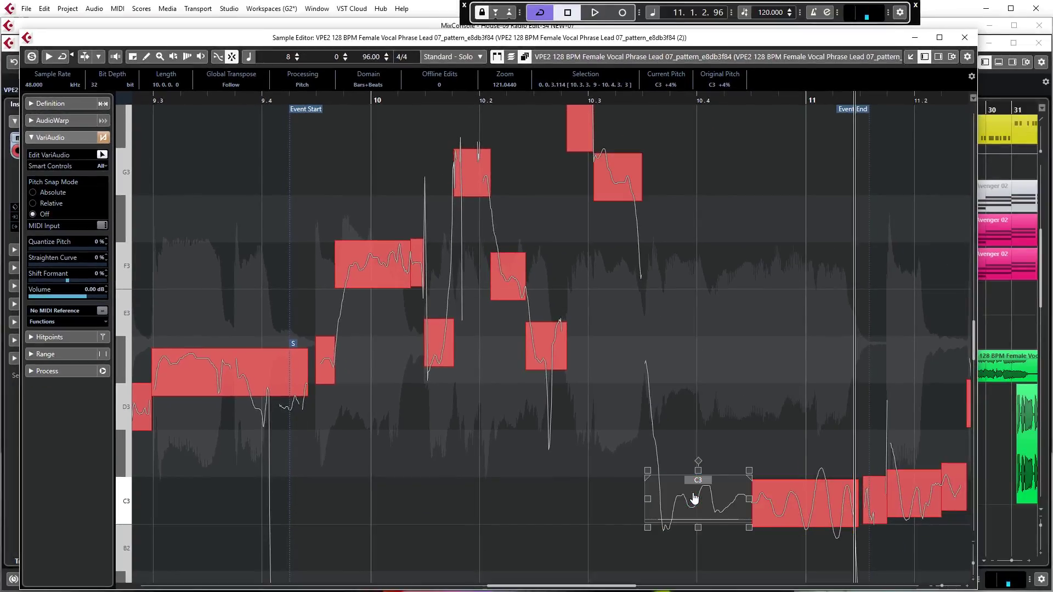
pyautogui.click(815, 504)
pyautogui.click(874, 500)
pyautogui.click(915, 501)
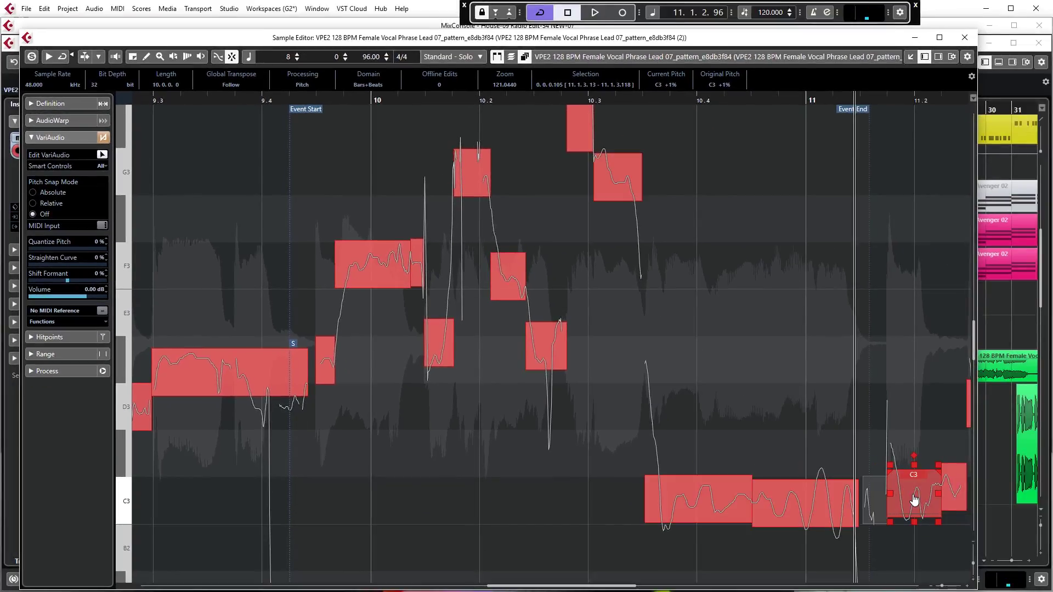
pyautogui.click(954, 487)
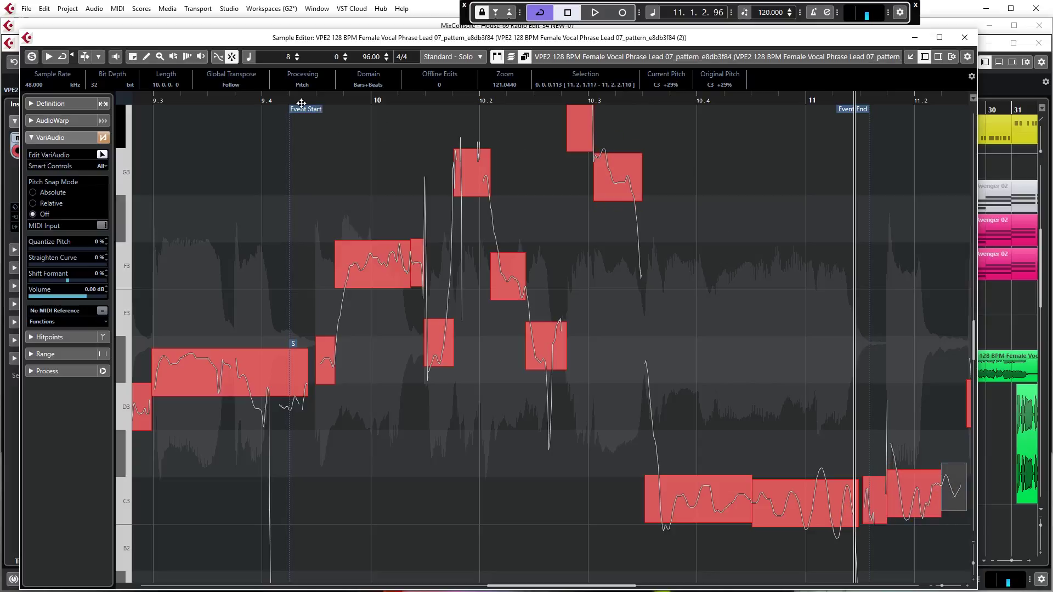
# Audition the vocal phrase from 9.4, then replay it from the same position
pyautogui.click(262, 100)
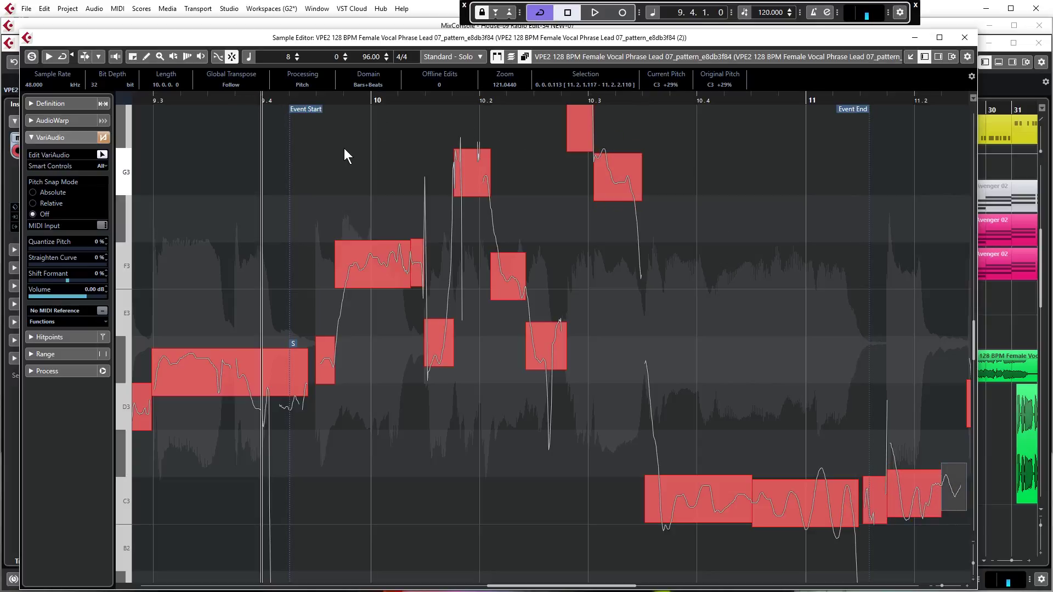
pyautogui.press('space')
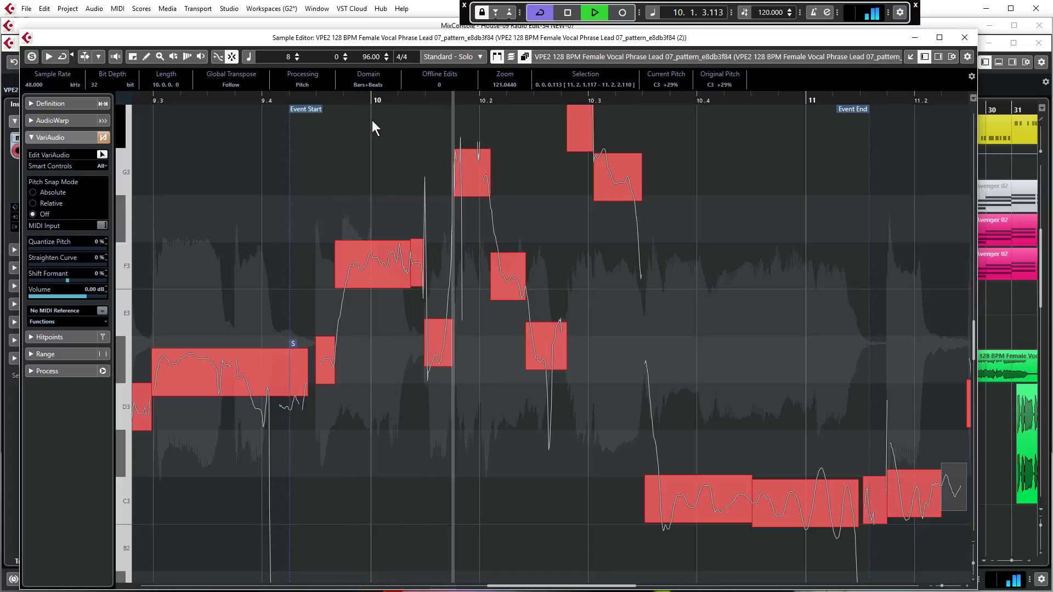
pyautogui.press('space')
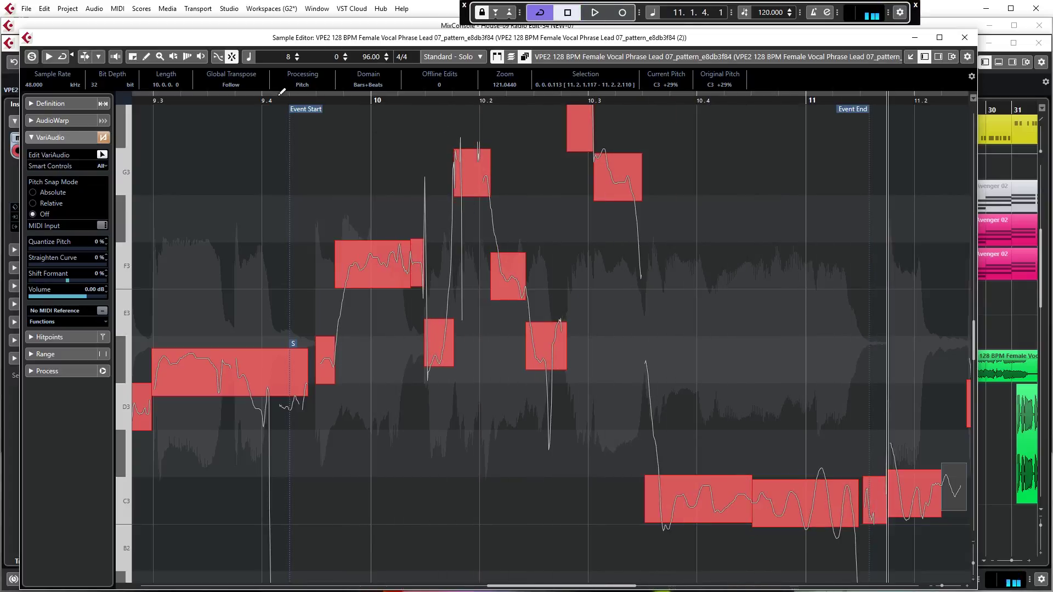
pyautogui.press('KP_0')
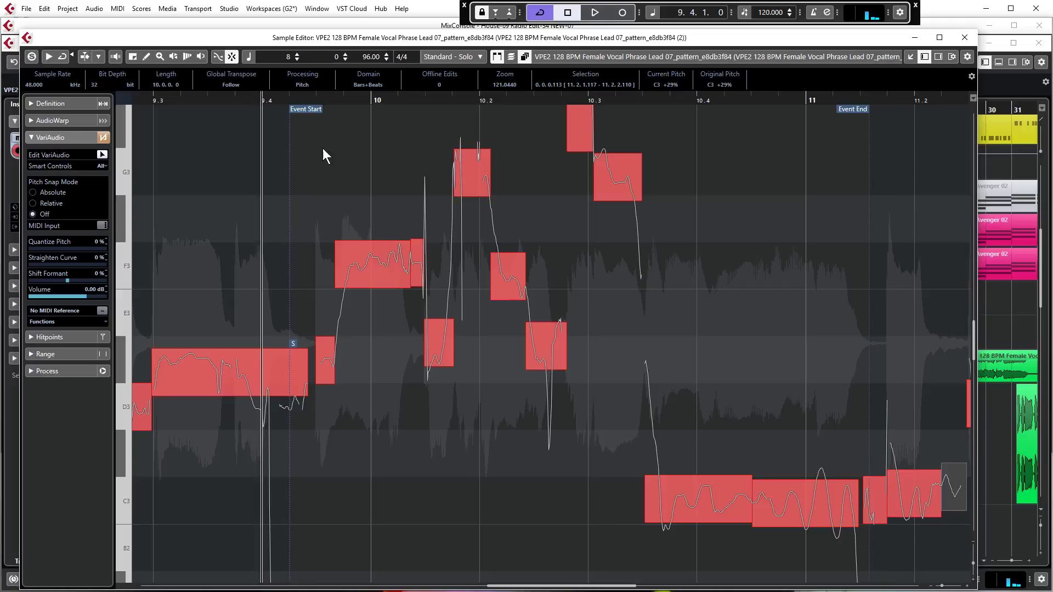
pyautogui.press('space')
pyautogui.click(518, 263)
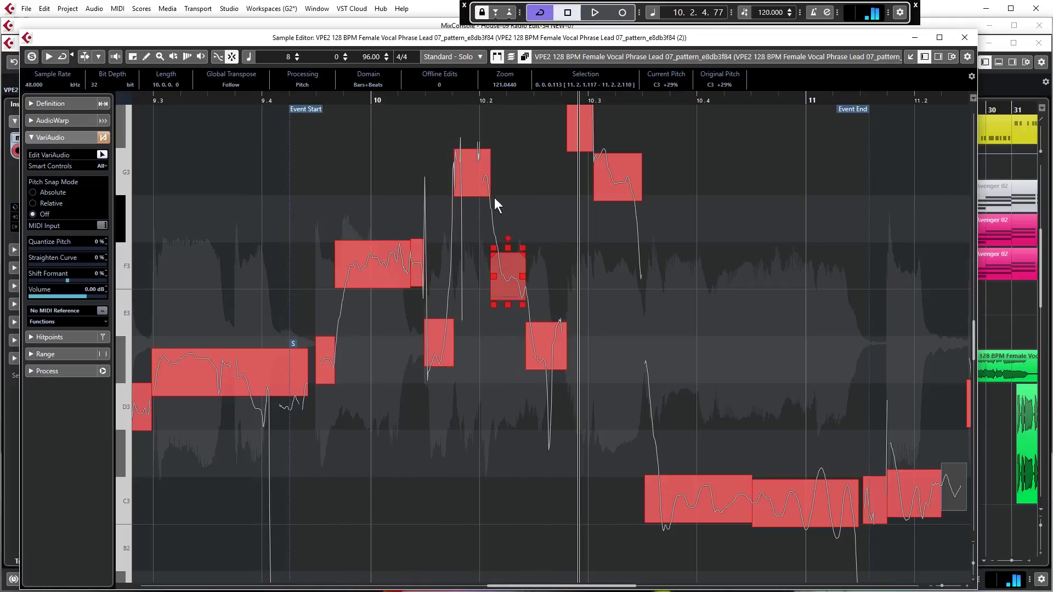
pyautogui.click(495, 204)
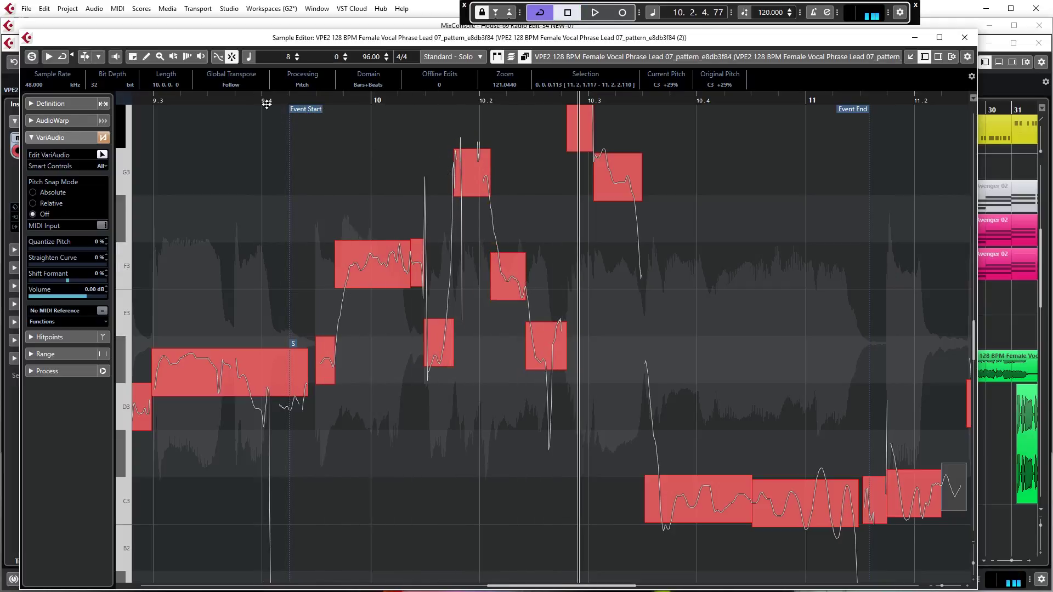
# Open the vocal event at bar 20 for editing and play through it
pyautogui.click(476, 189)
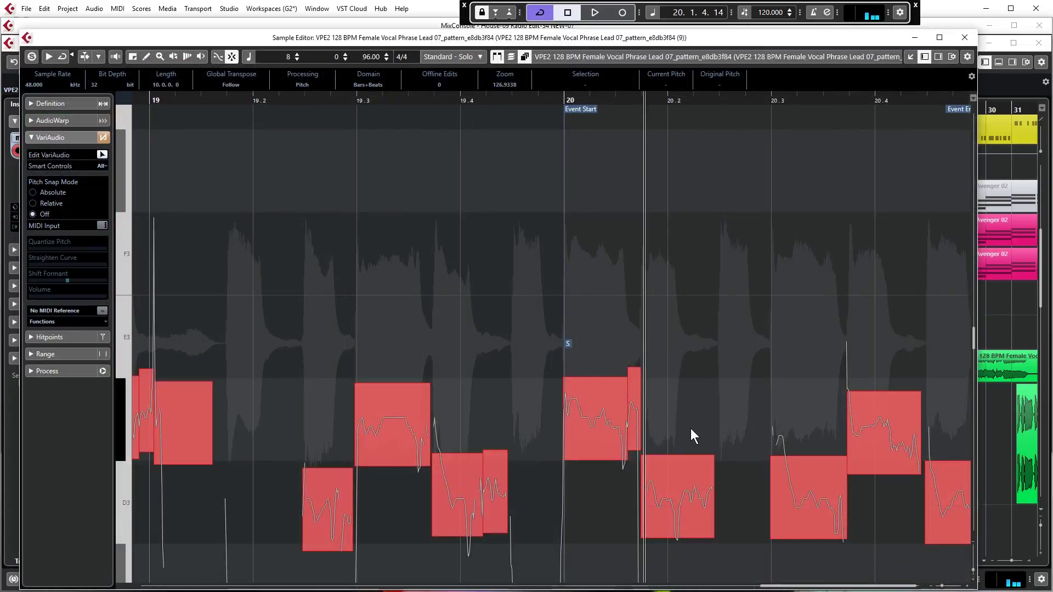
pyautogui.scroll(-3, 689, 429)
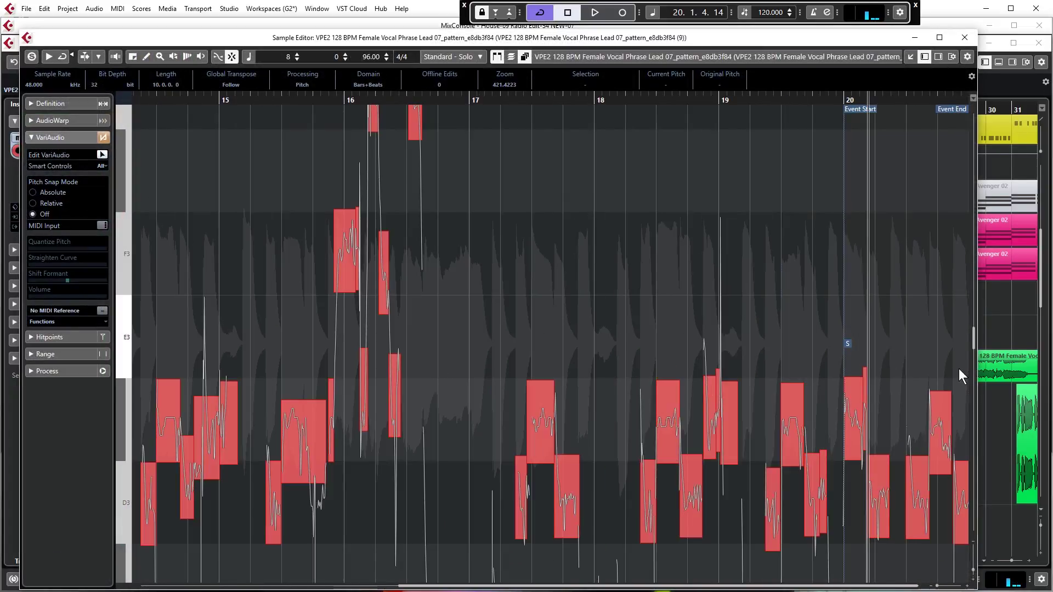
pyautogui.scroll(5, 965, 367)
pyautogui.press('space')
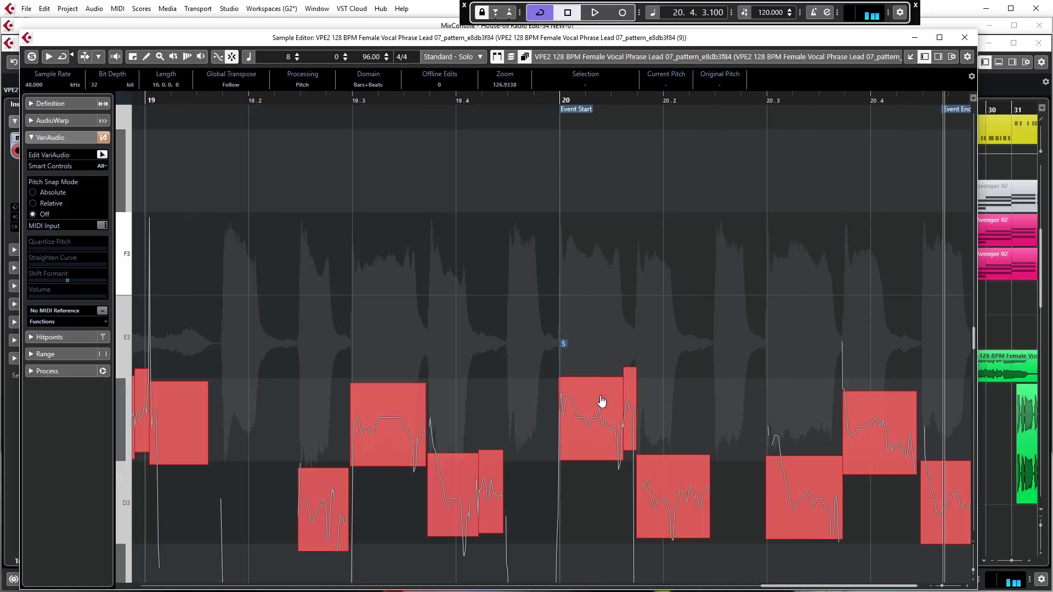
# Check the Shift Formant value of each main vocal note from the start of bar 20 to the event's end
pyautogui.click(596, 418)
pyautogui.press('Delete')
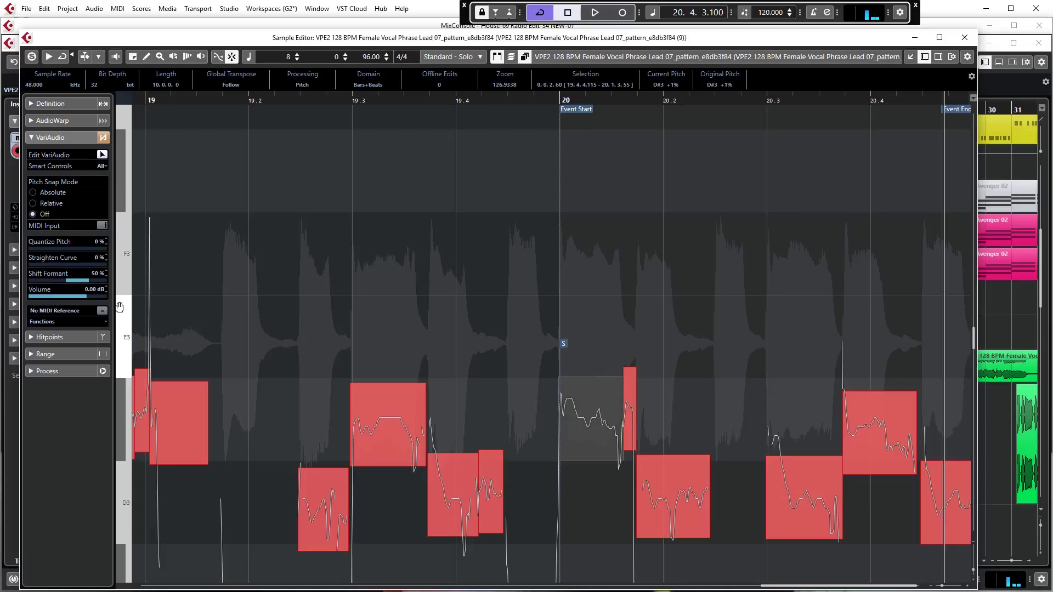
pyautogui.click(697, 490)
pyautogui.press('Delete')
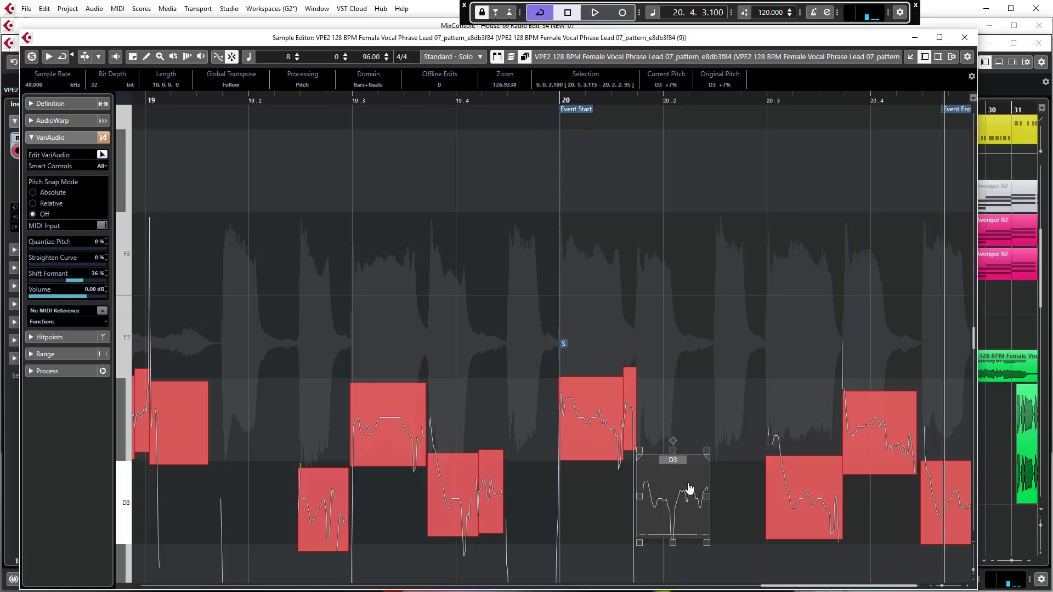
pyautogui.click(803, 496)
pyautogui.press('Delete')
pyautogui.click(877, 445)
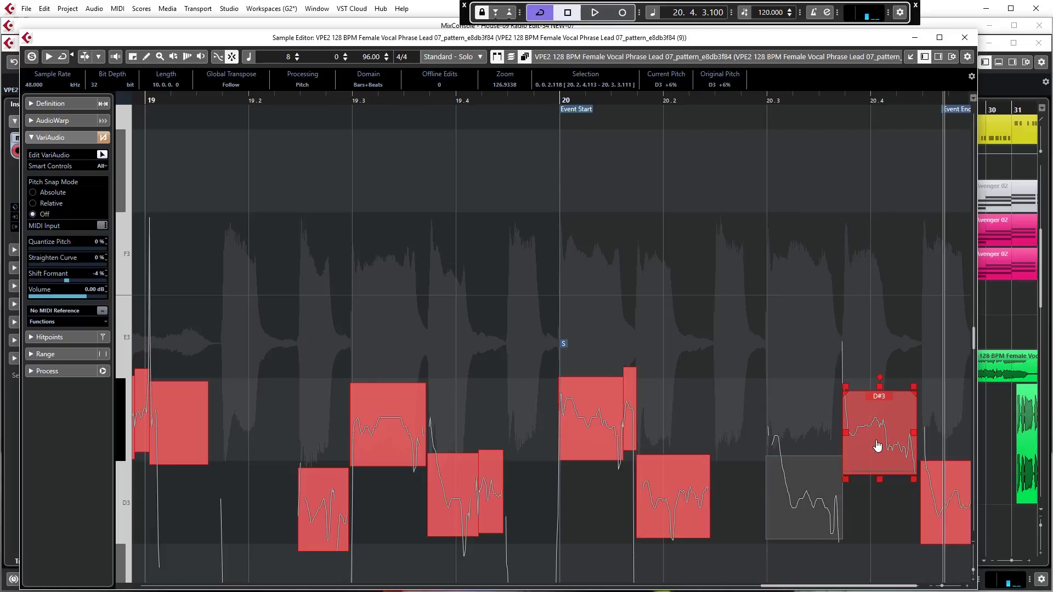
pyautogui.press('Delete')
pyautogui.click(947, 521)
pyautogui.press('Delete')
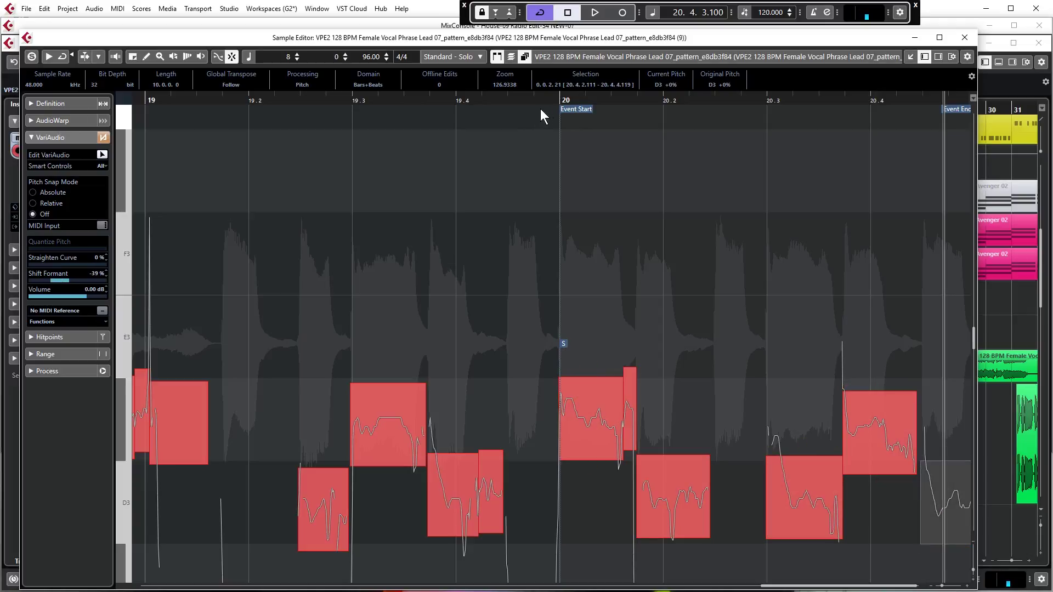
# Audition the vocal event from bar 20, close the Sample Editor and clear the event selection
pyautogui.click(555, 99)
pyautogui.press('g')
pyautogui.press('space')
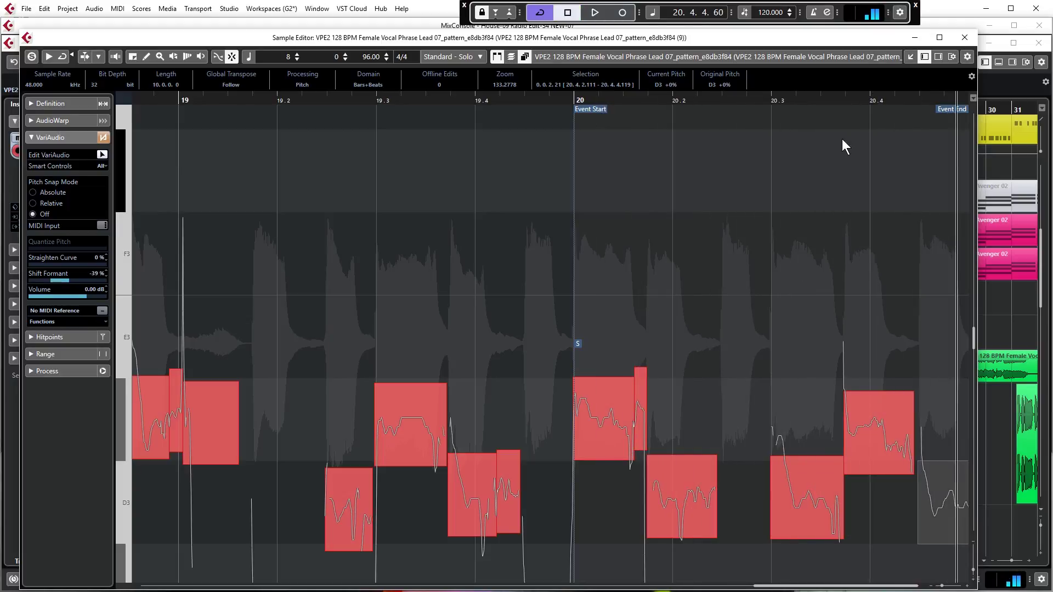
pyautogui.click(964, 37)
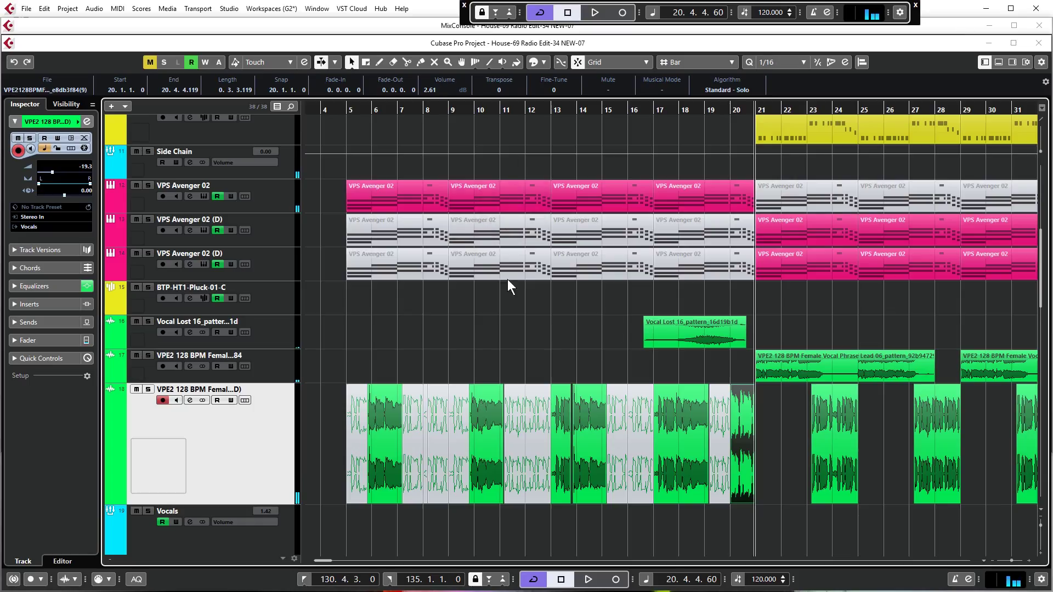
pyautogui.click(555, 330)
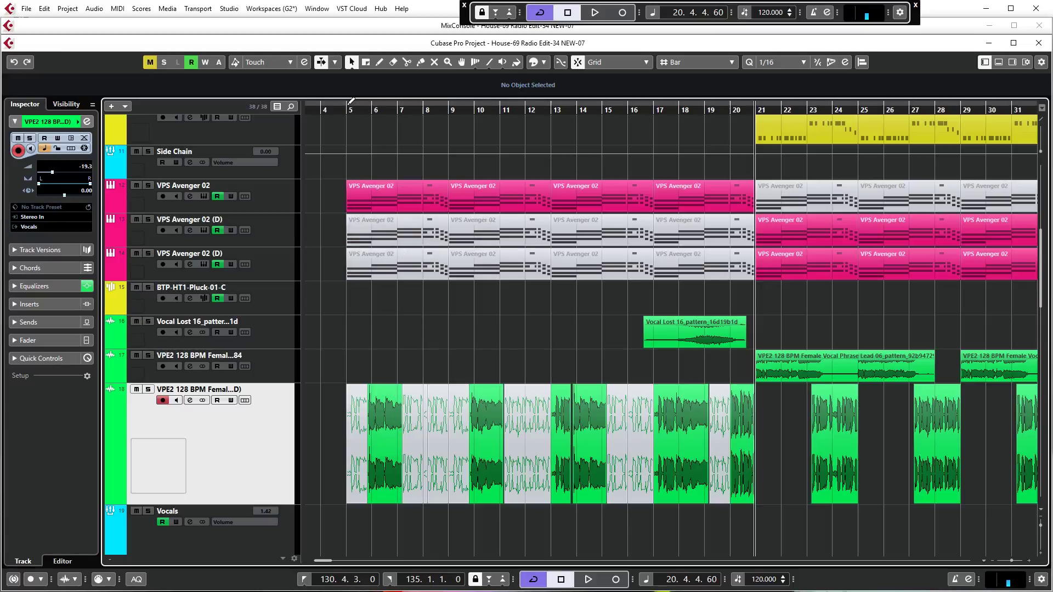
# Set the cycle range from bar 5 to bar 21 and place the project cursor at bar 13
pyautogui.moveTo(360, 110); pyautogui.dragTo(744, 93)
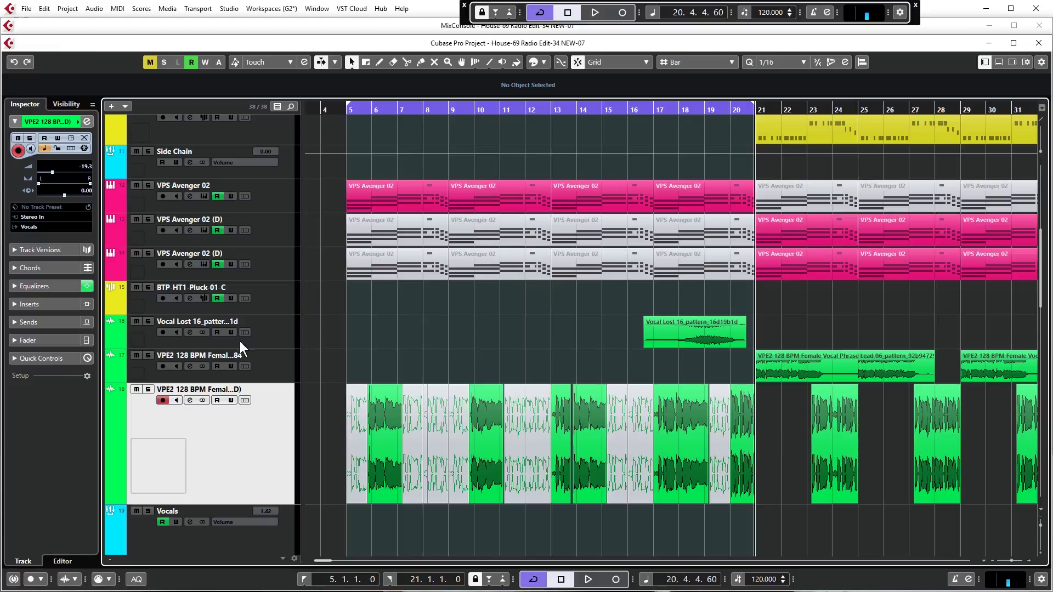
pyautogui.click(388, 430)
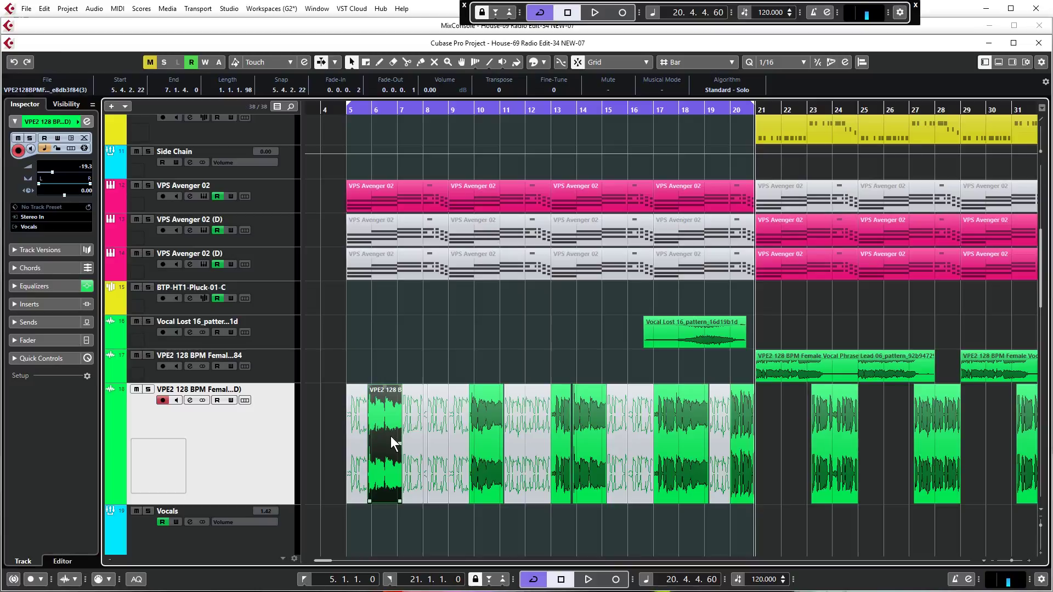
pyautogui.click(448, 110)
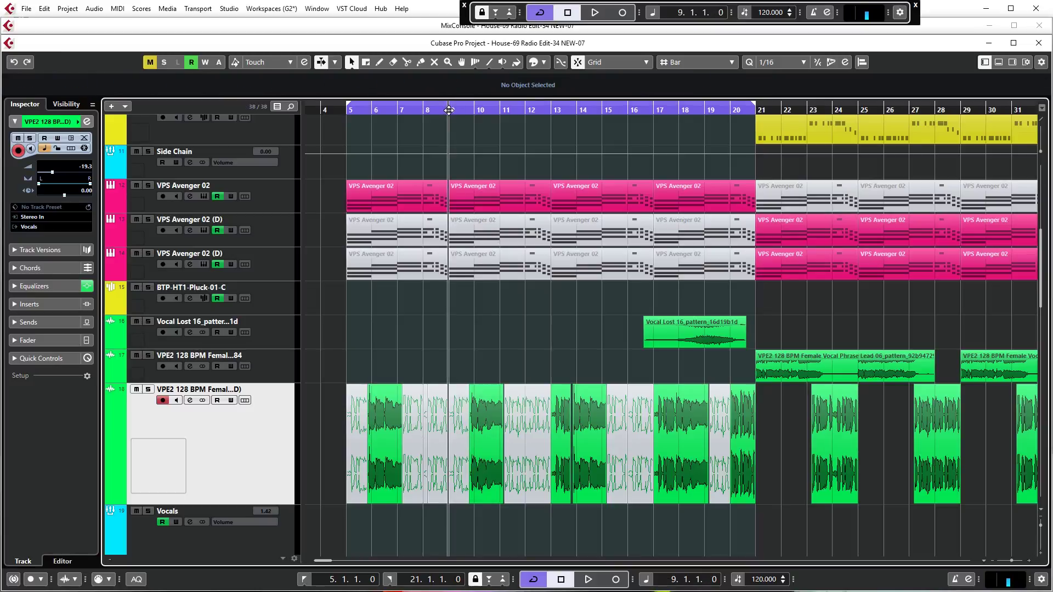
pyautogui.click(551, 109)
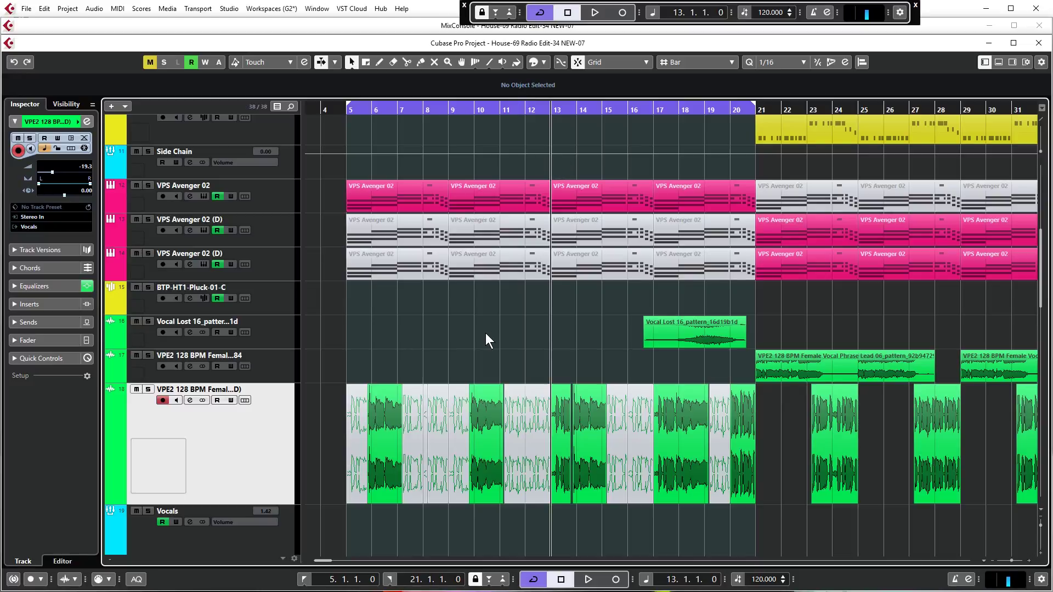
# Examine the edited vocal events between bars 9 and 20 by selecting them one after another
pyautogui.click(488, 431)
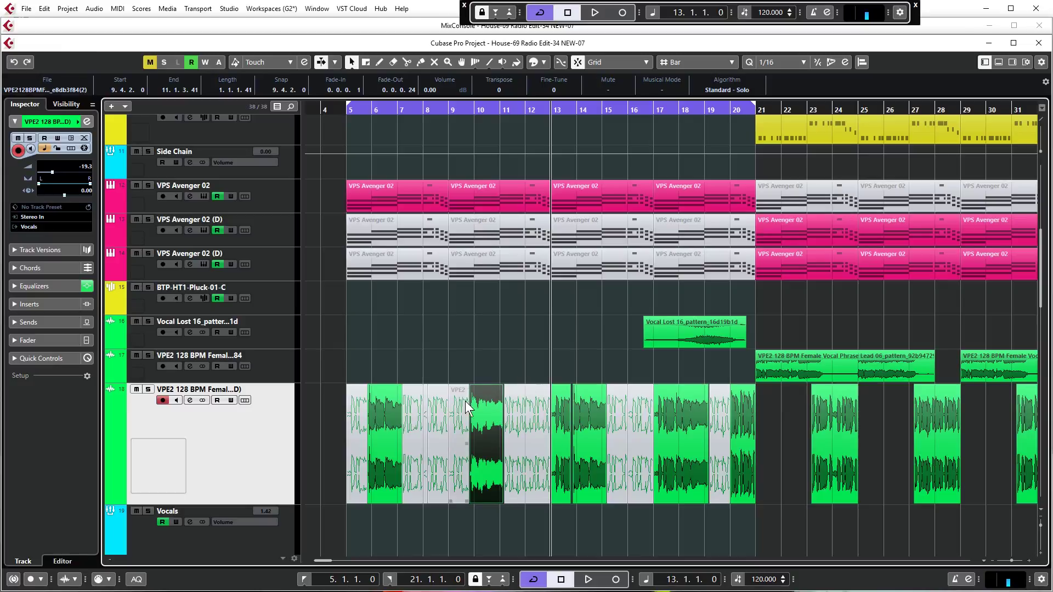
pyautogui.hscroll(3, 502, 400)
pyautogui.click(511, 426)
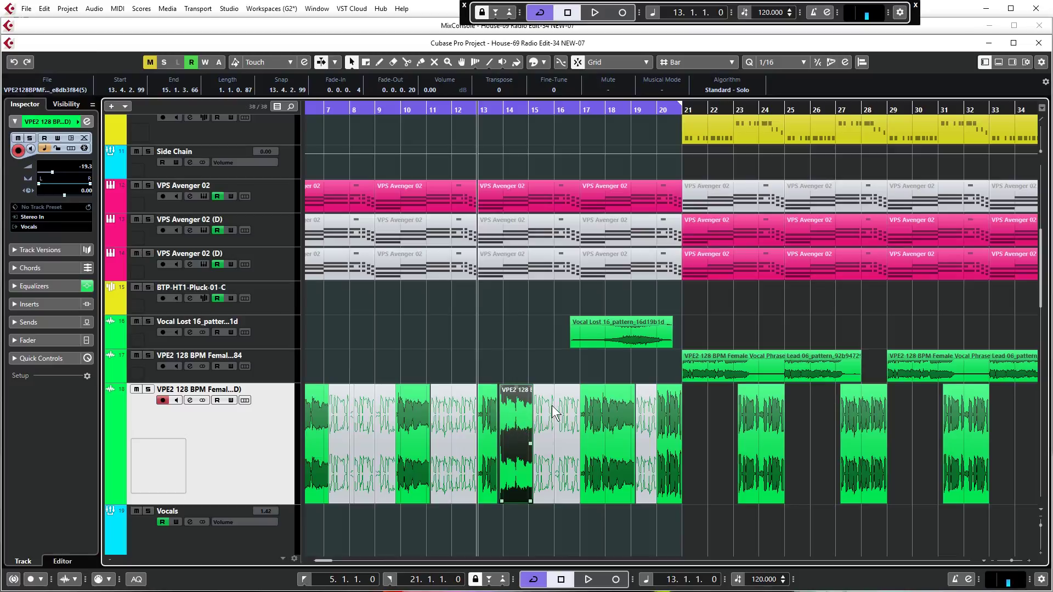
pyautogui.click(585, 422)
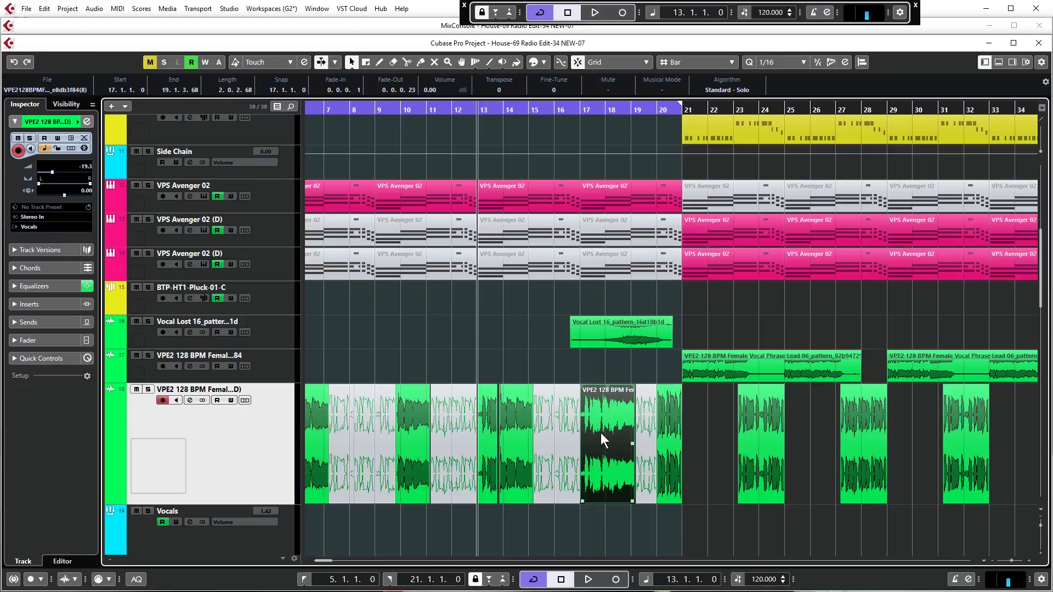
pyautogui.click(660, 406)
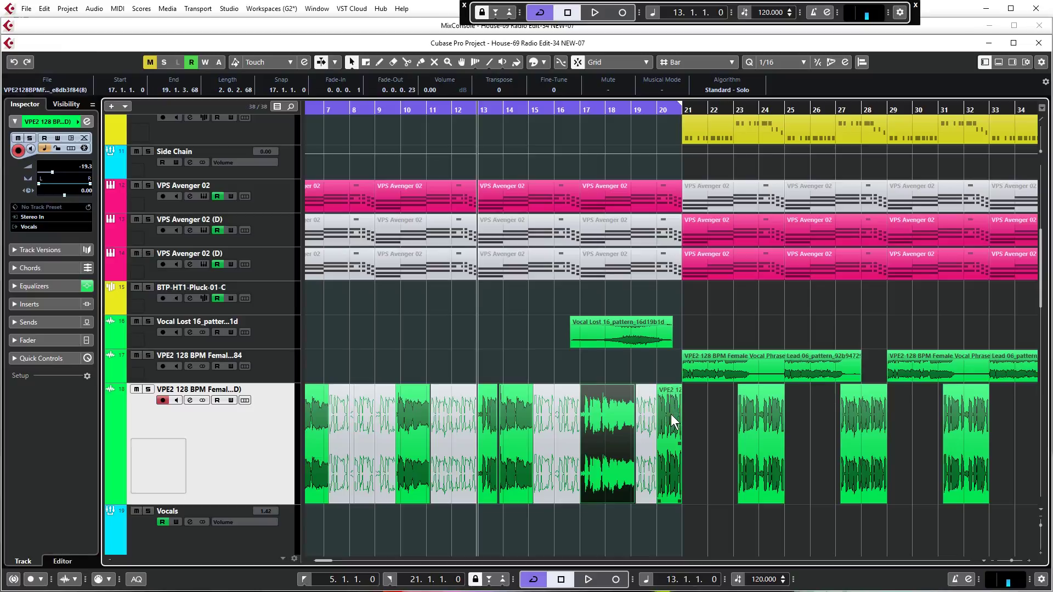
pyautogui.click(671, 414)
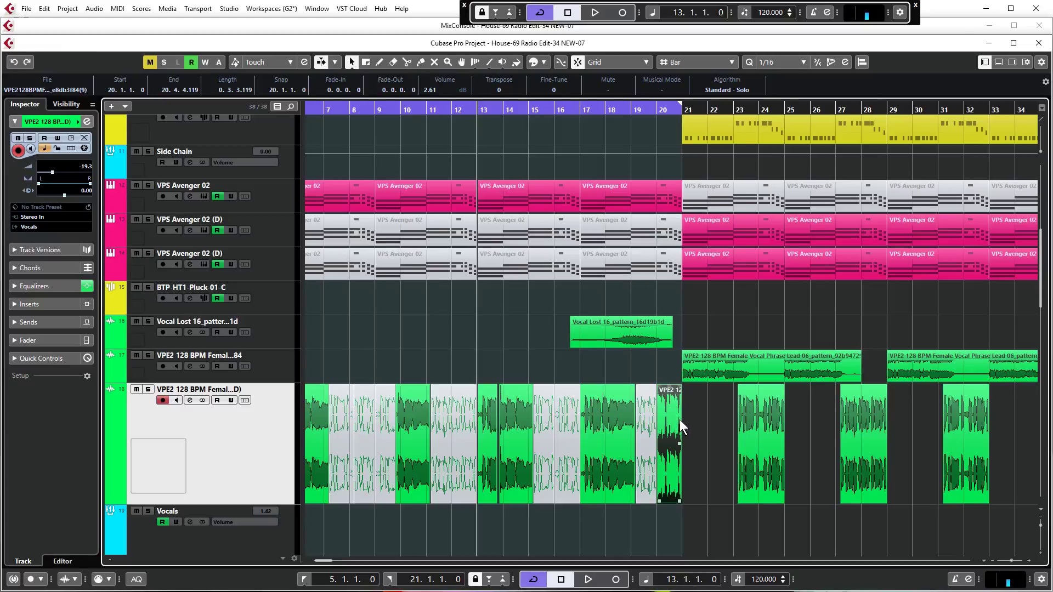
# Show the whole arrangement and select all vocal events between bars 5 and 21 on the duplicated vocal track
pyautogui.scroll(-2, 587, 416)
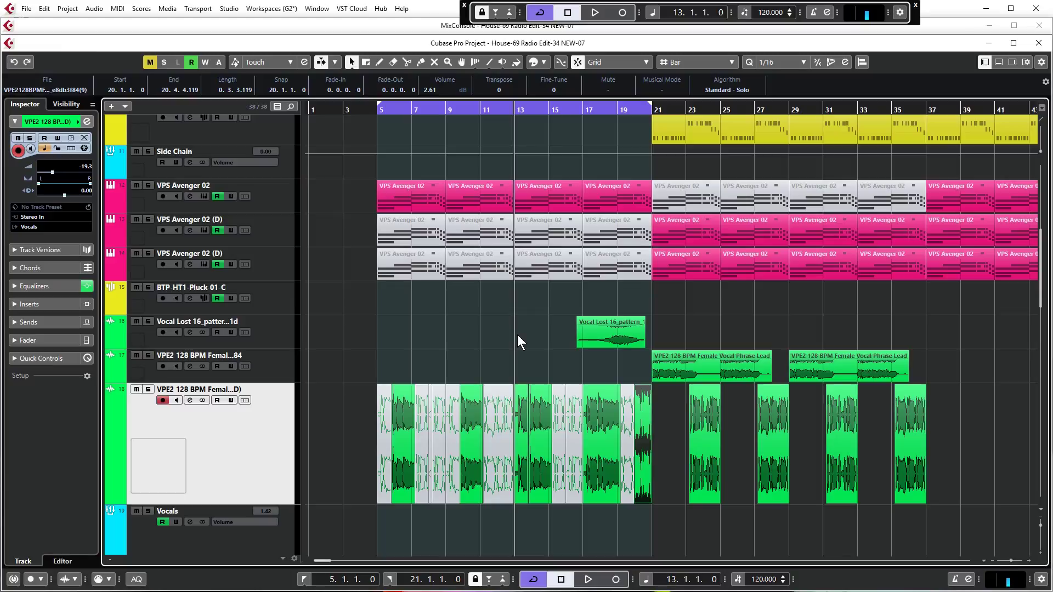
pyautogui.press('g')
pyautogui.press('g')
pyautogui.scroll(3, 459, 252)
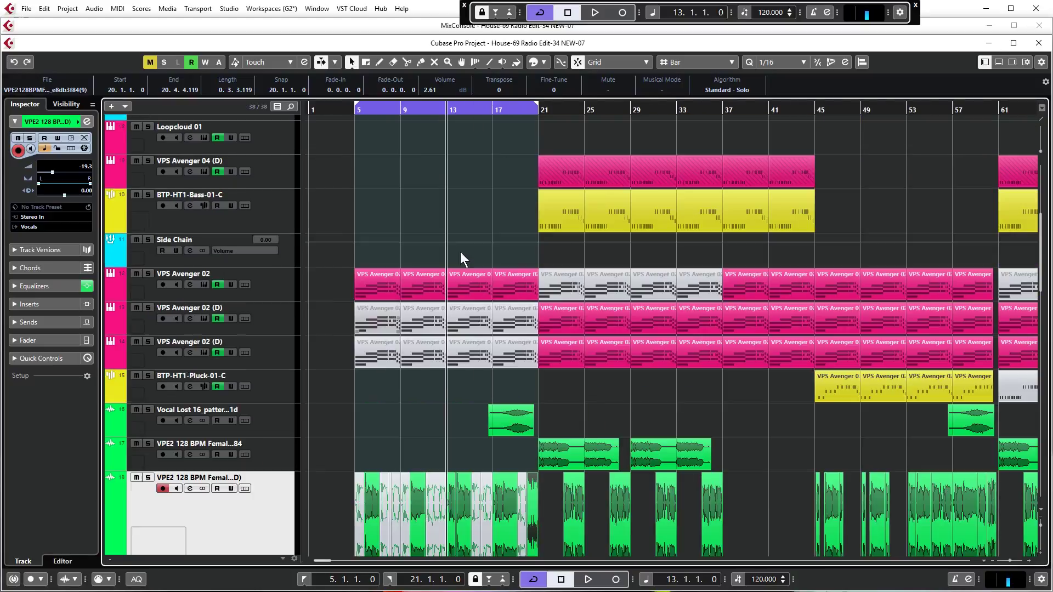
pyautogui.scroll(-3, 417, 343)
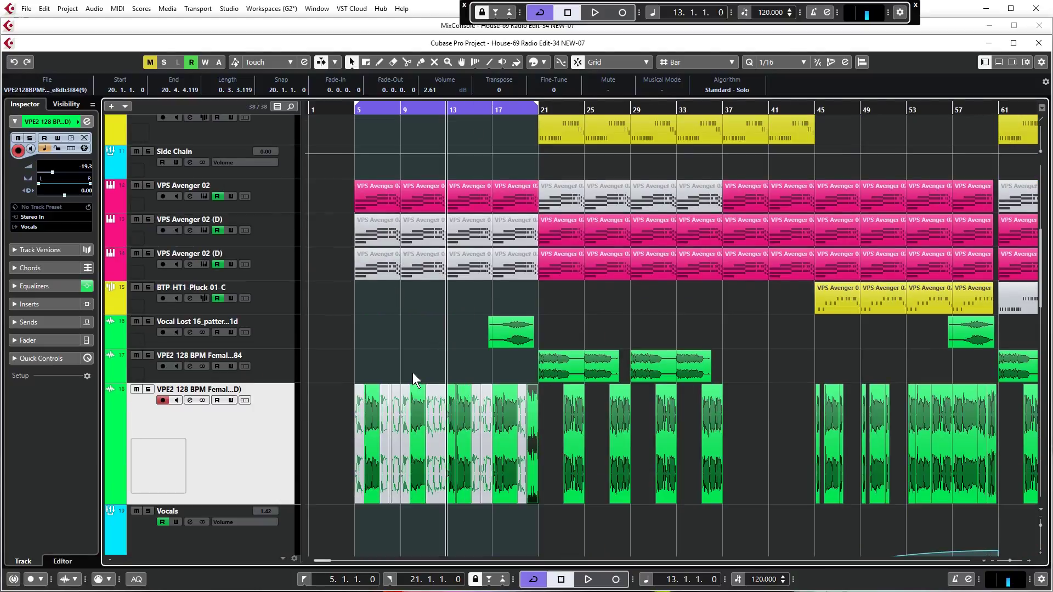
pyautogui.press('g')
pyautogui.press('g')
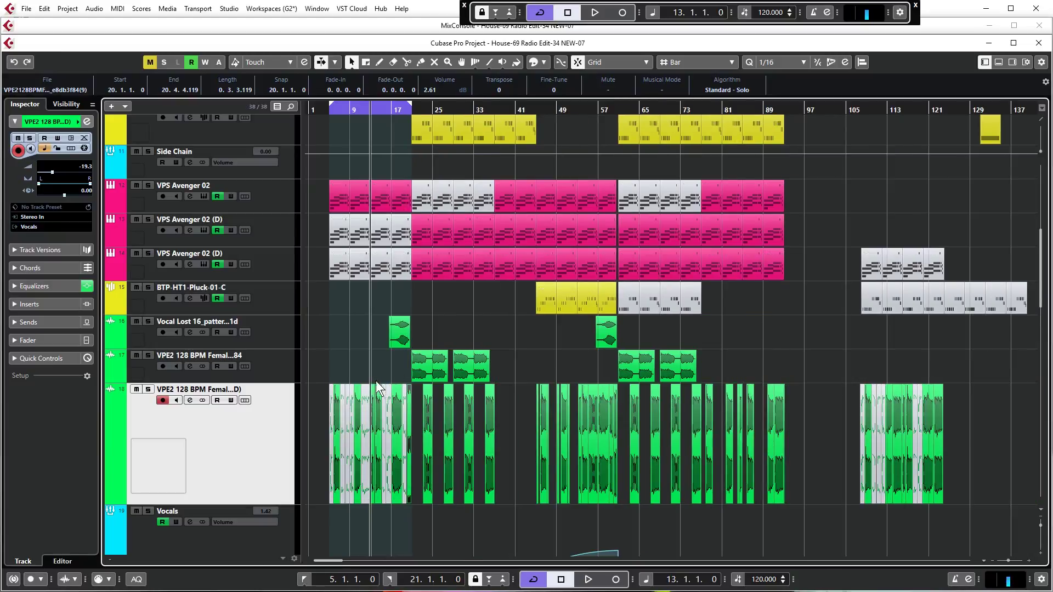
pyautogui.click(328, 366)
pyautogui.moveTo(324, 370); pyautogui.dragTo(409, 415)
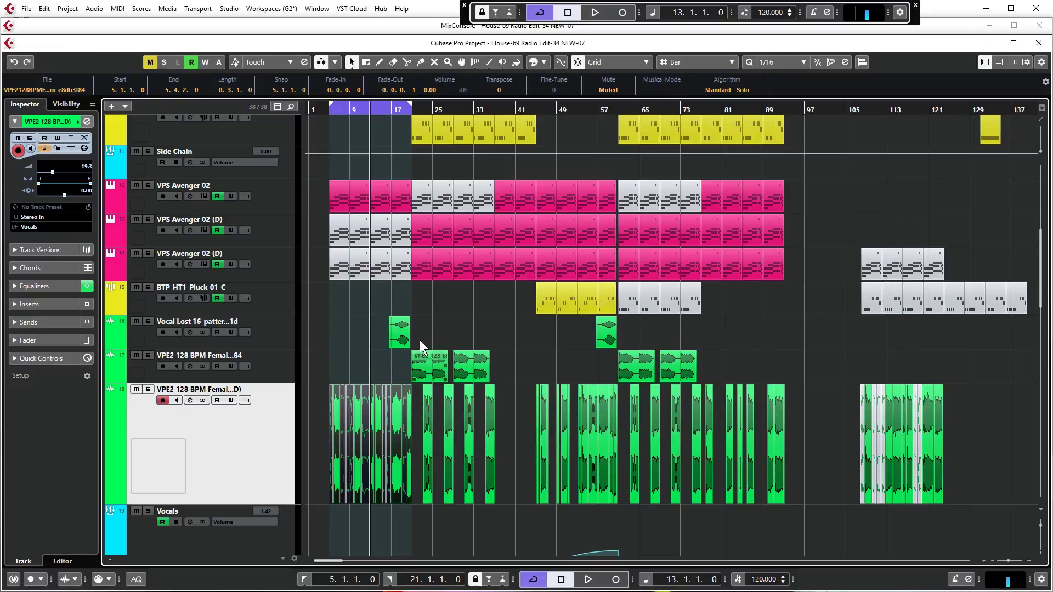
# Review the vocal events from bar 21 to 36 and from bar 45 to 60 by selecting each group, then deselect everything
pyautogui.moveTo(420, 344); pyautogui.dragTo(505, 468)
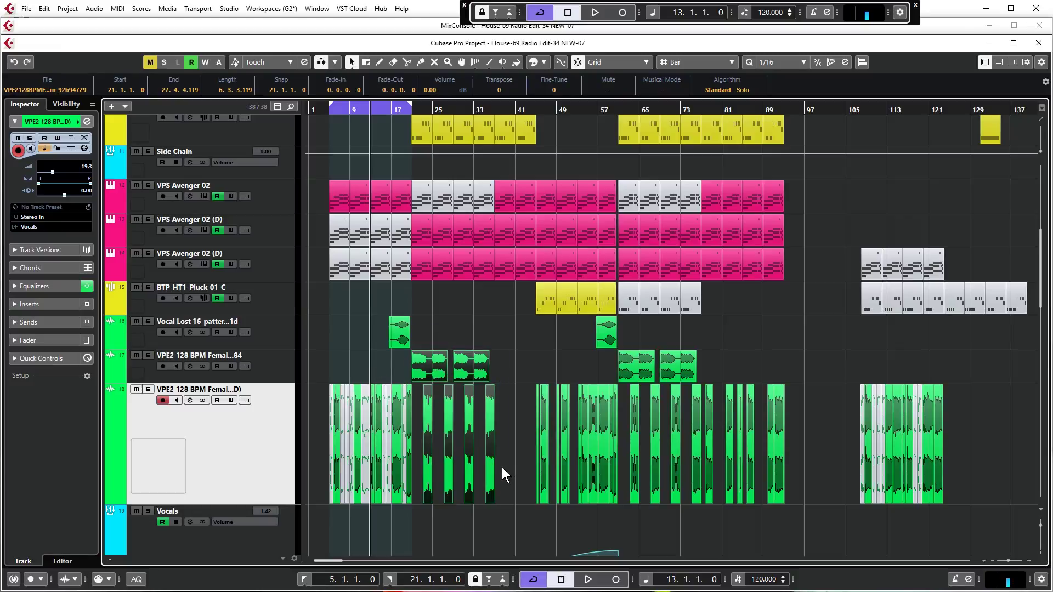
pyautogui.click(509, 377)
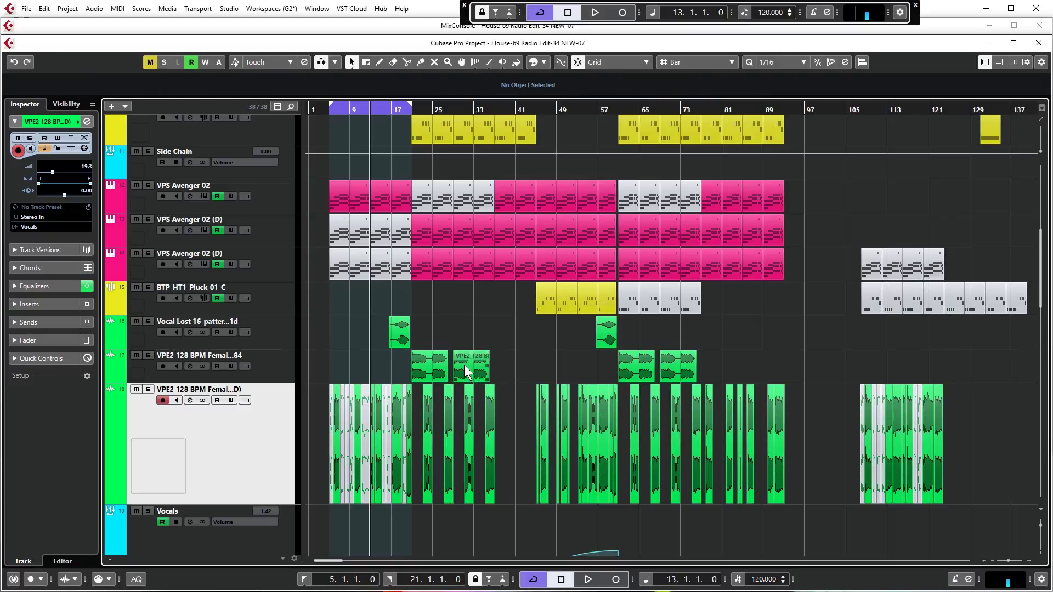
pyautogui.click(488, 407)
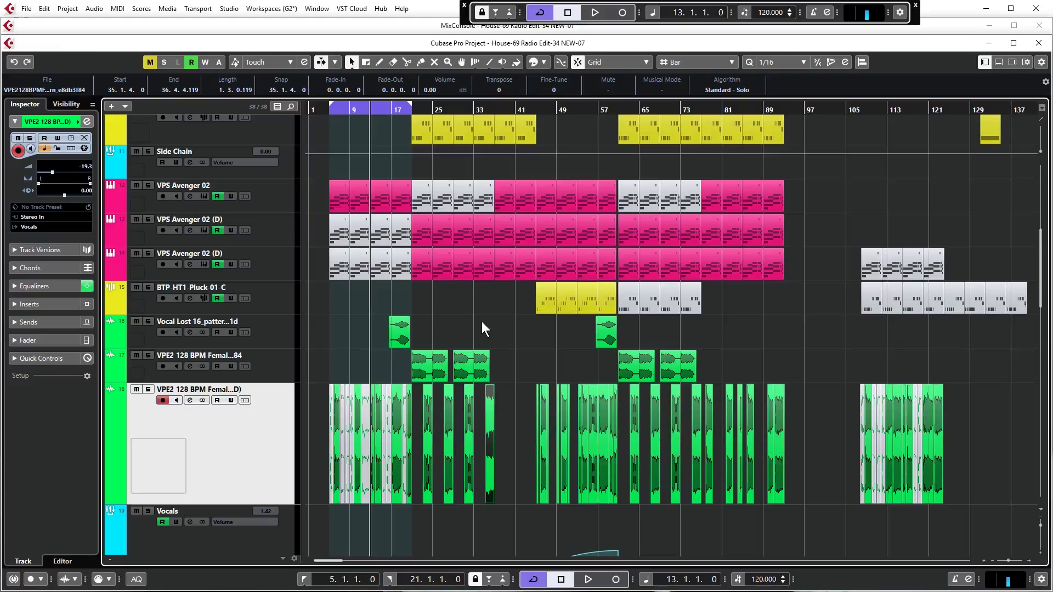
pyautogui.moveTo(524, 388); pyautogui.dragTo(617, 425)
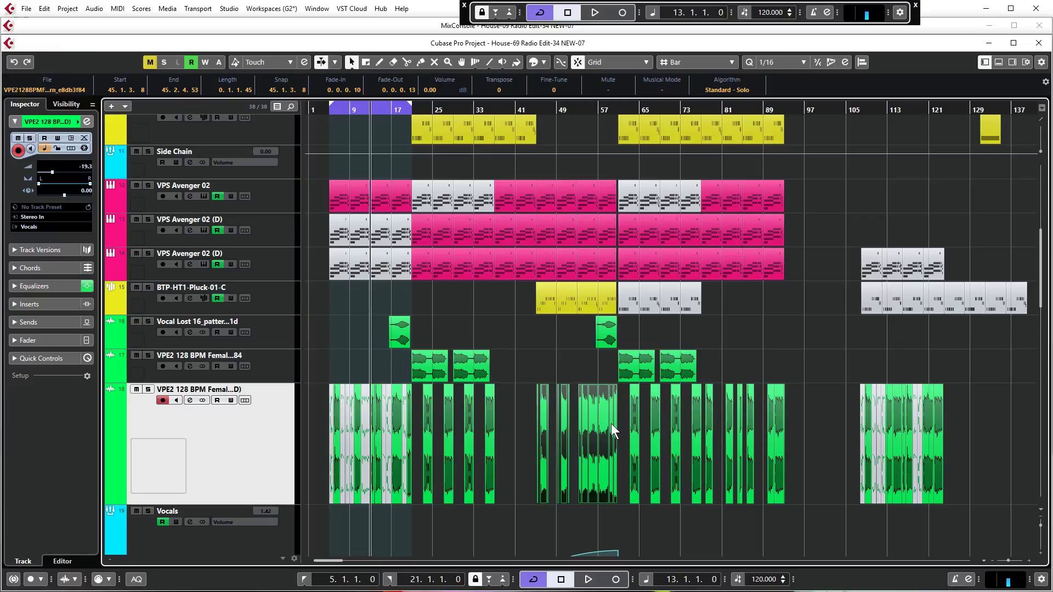
pyautogui.click(524, 416)
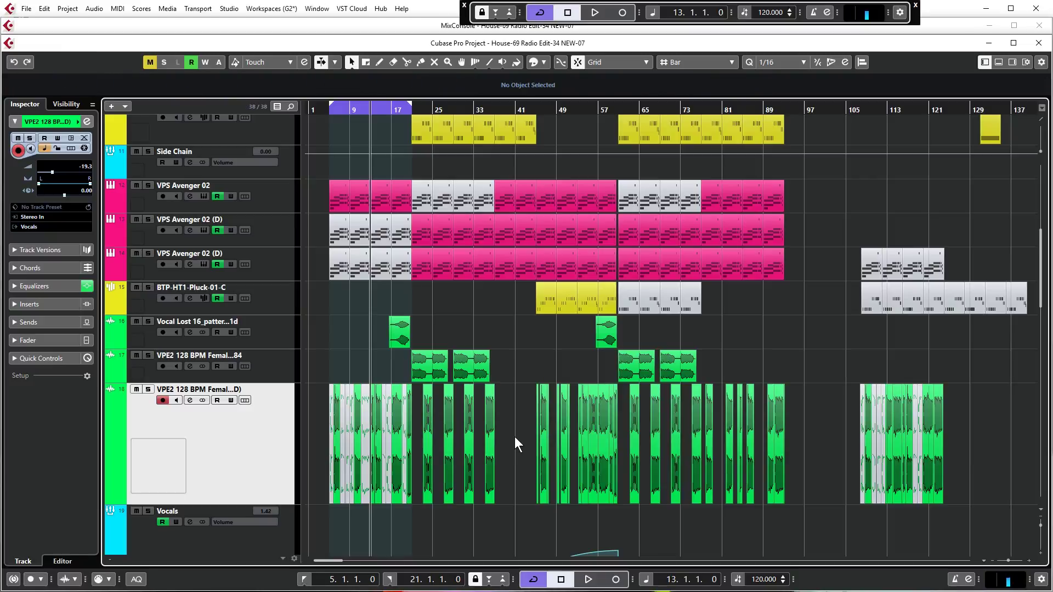